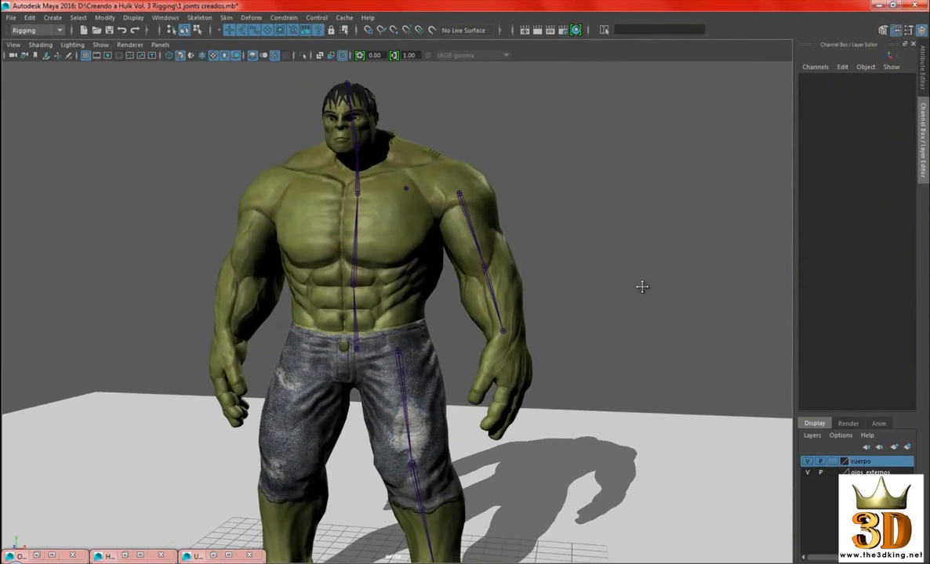
Rename the lone joint between the chest and the left shoulder as izq_hombro_base
middle_click_drag(502, 176, 469, 286, "alt")
scroll(469, 286, "up", 3)
left_click_drag(469, 287, 417, 294, "alt")
left_click(430, 249)
scroll(475, 343, "up", 3)
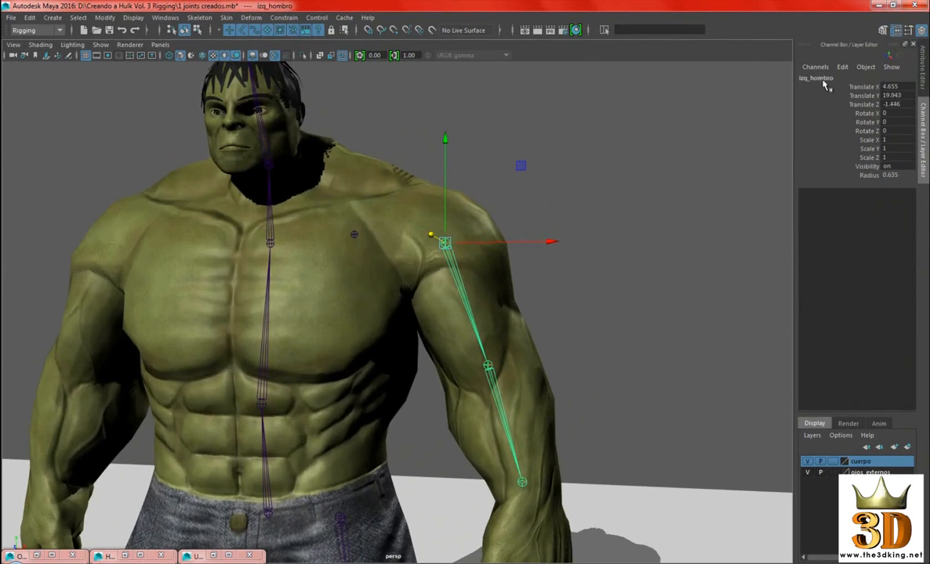
middle_click_drag(659, 237, 640, 251, "alt")
left_click(365, 242)
double_click(815, 78)
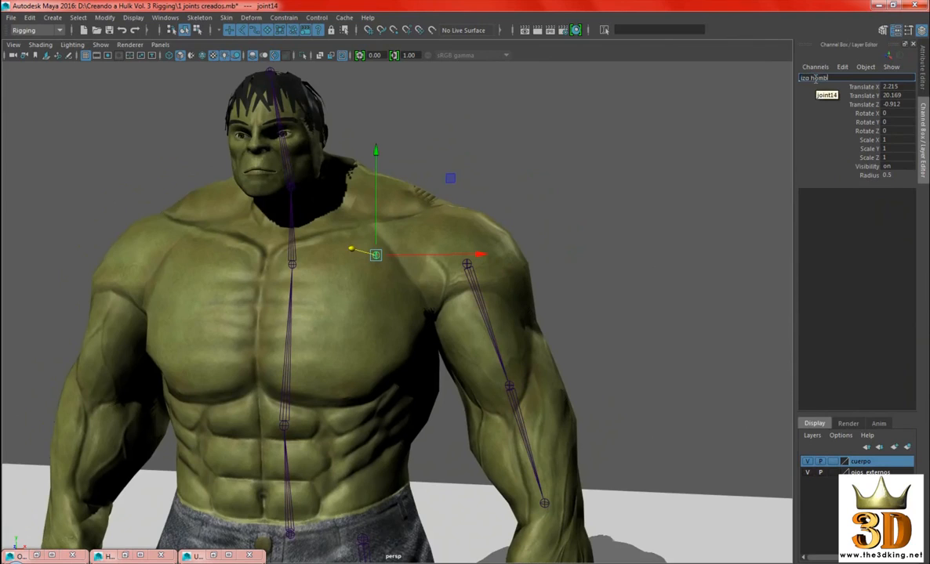
type("izq hombro base")
key("Return")
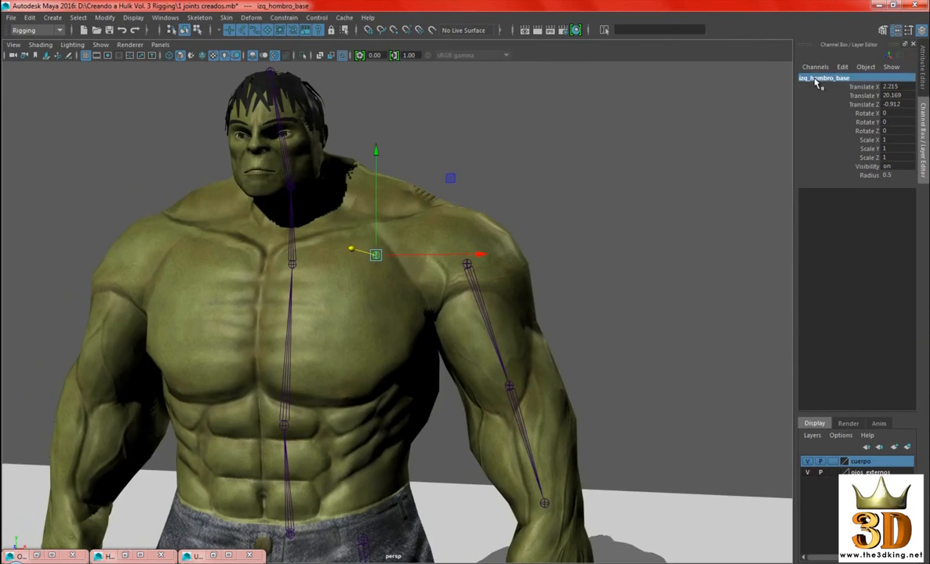
Parent the izq_hombro arm chain under the izq_hombro_base joint
right_click_drag(618, 243, 553, 227, "alt")
left_click(590, 203)
left_click_drag(472, 288, 459, 276, "alt")
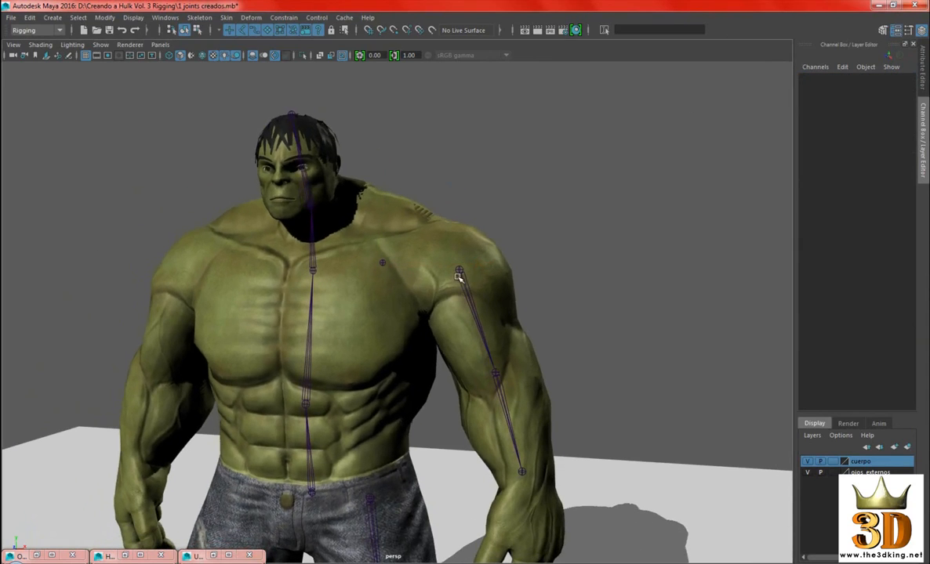
left_click(462, 272)
right_click_drag(604, 210, 628, 212, "alt")
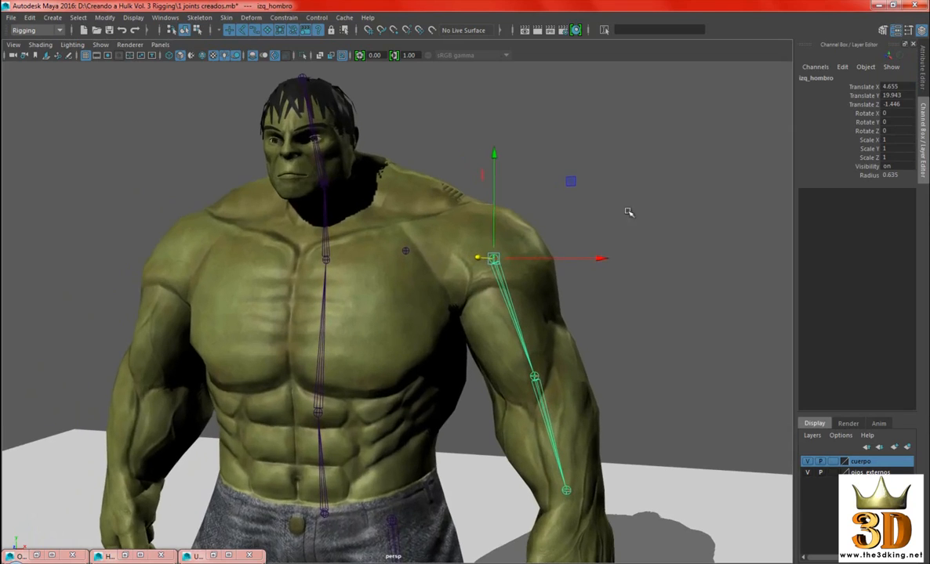
middle_click_drag(359, 286, 329, 287, "alt")
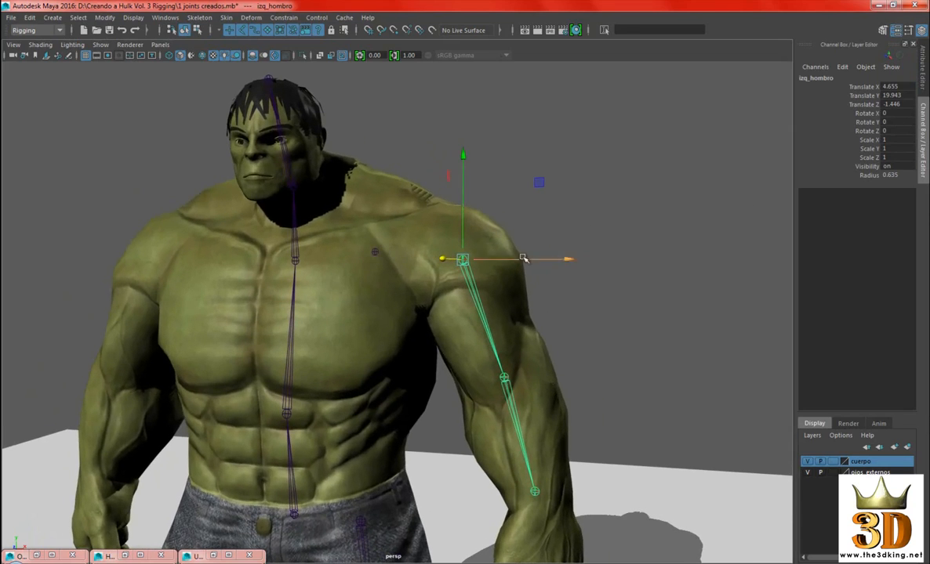
left_click(375, 253, "shift")
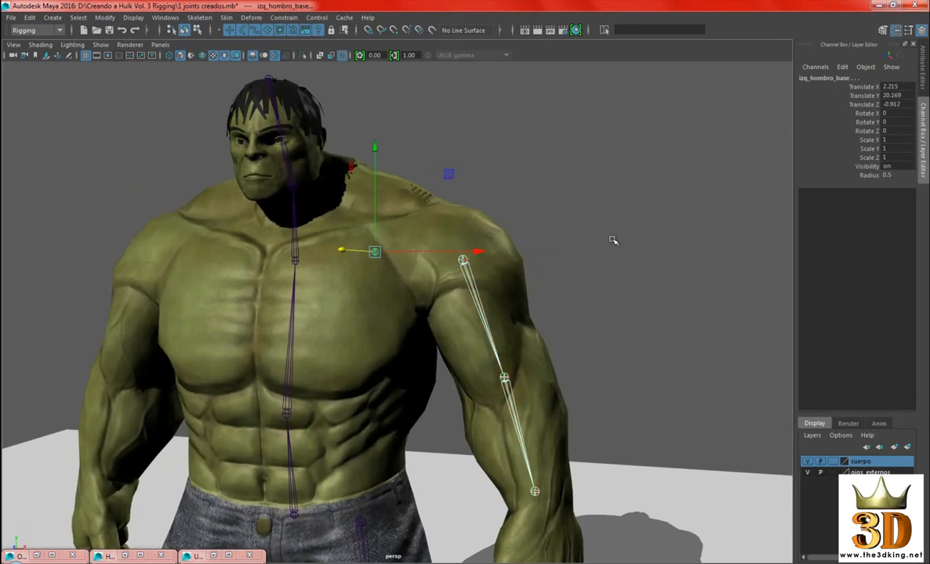
left_click_drag(627, 208, 639, 204, "alt")
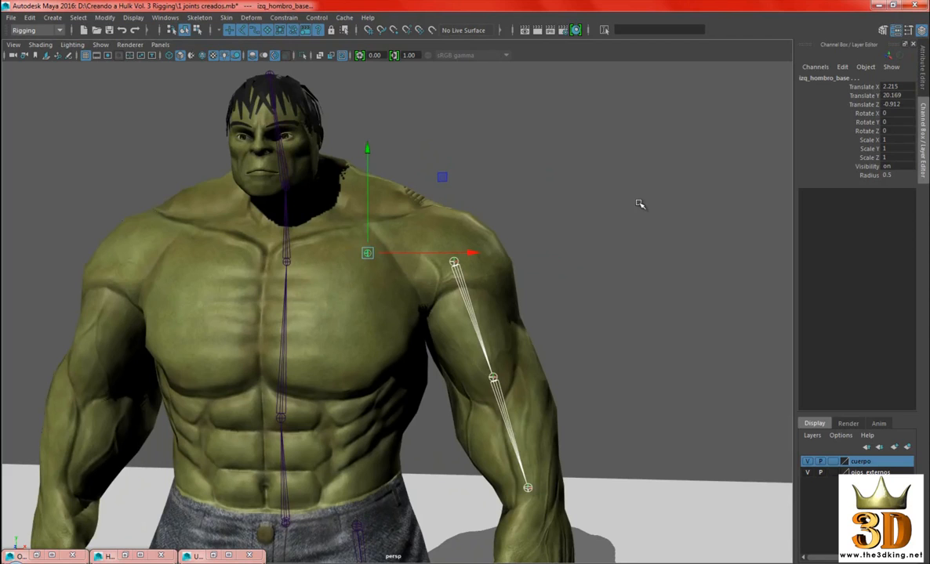
key("p")
right_click_drag(627, 210, 577, 206, "alt")
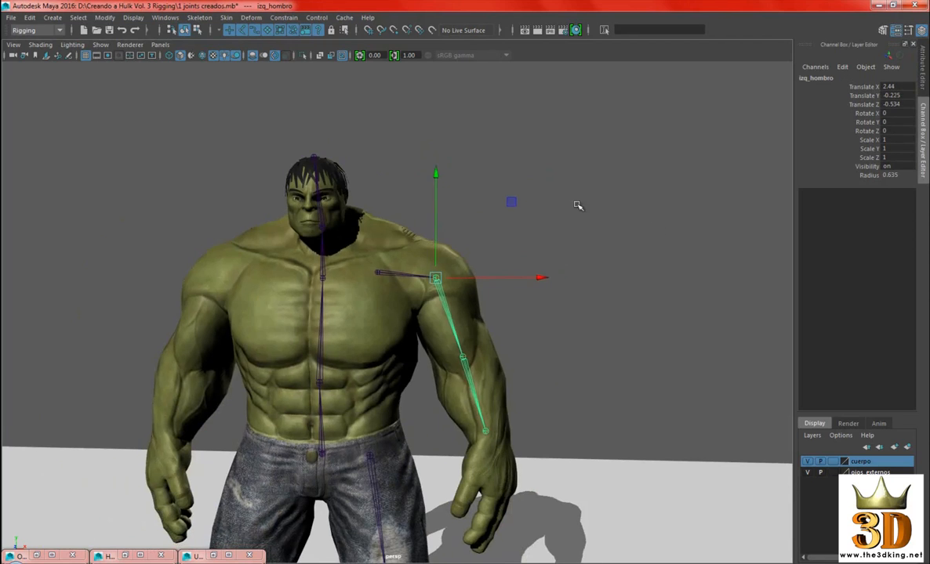
Look up the Parent command among the hierarchy operations and clear the joint selection
left_click_drag(577, 205, 530, 195, "alt")
left_click(31, 20)
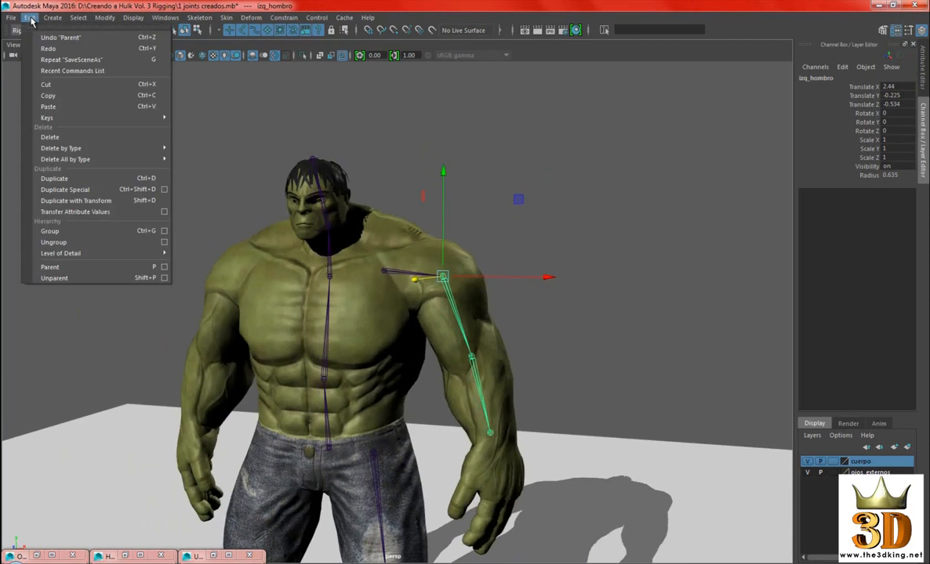
left_click(117, 267)
left_click_drag(554, 263, 660, 210, "alt")
left_click(660, 209)
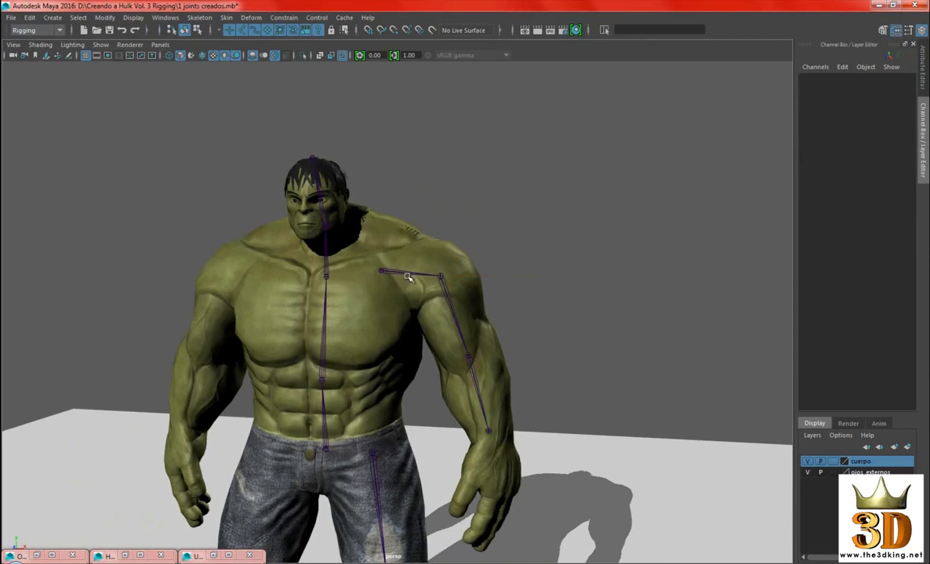
Test the parenting by moving izq_hombro_base outward along X to about 6.74, and undo the move
left_click(386, 272)
left_click_drag(592, 170, 620, 229, "alt")
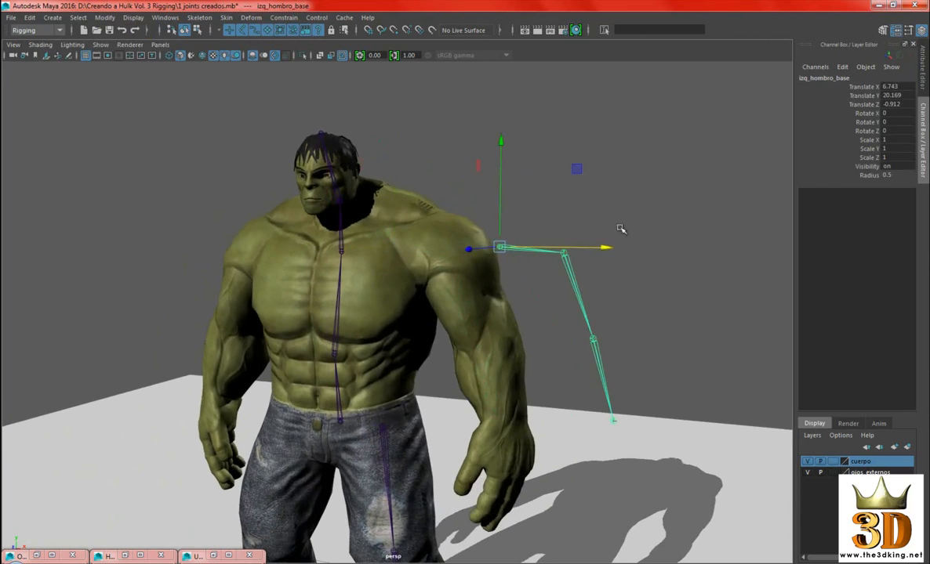
key("ctrl+z")
left_click_drag(561, 315, 578, 310, "alt")
right_click_drag(570, 280, 615, 299, "alt")
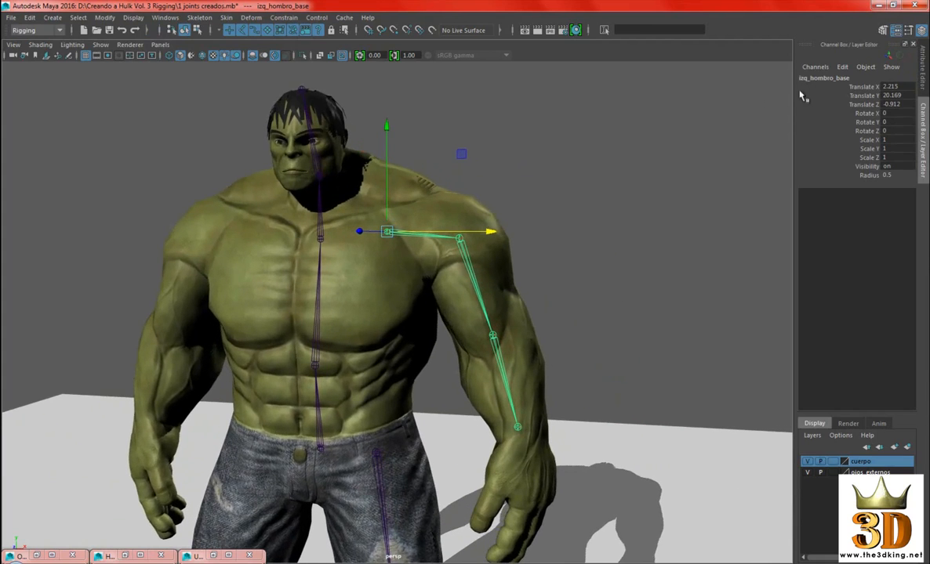
Walk the selection down the arm hierarchy to izq_muneca and back up to izq_hombro_base
key("Down")
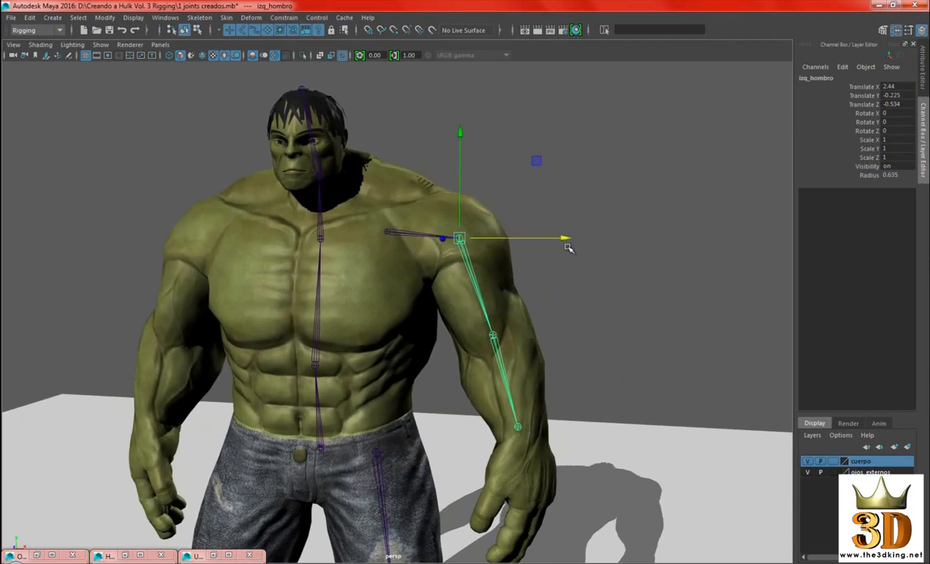
key("Down")
key("Down")
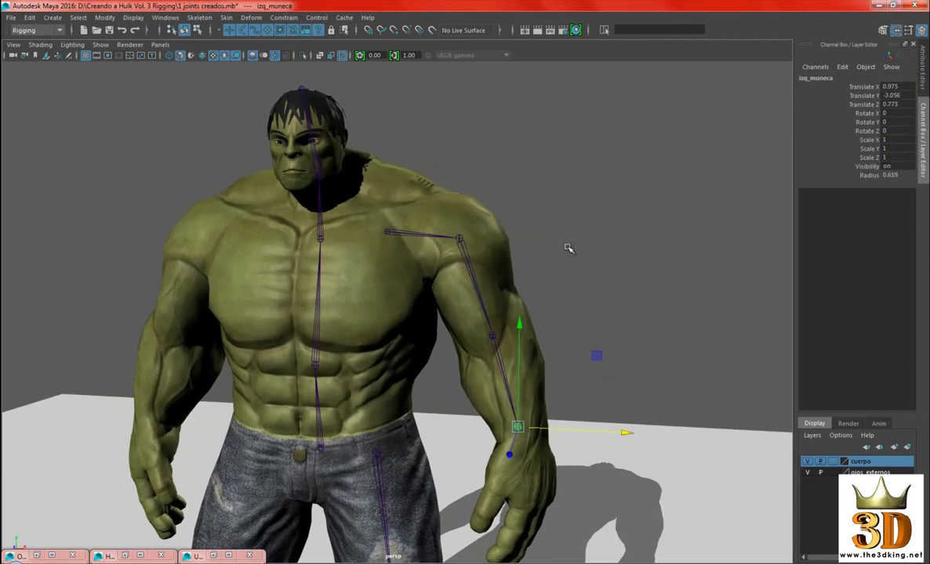
key("Up")
key("Up")
key("Up")
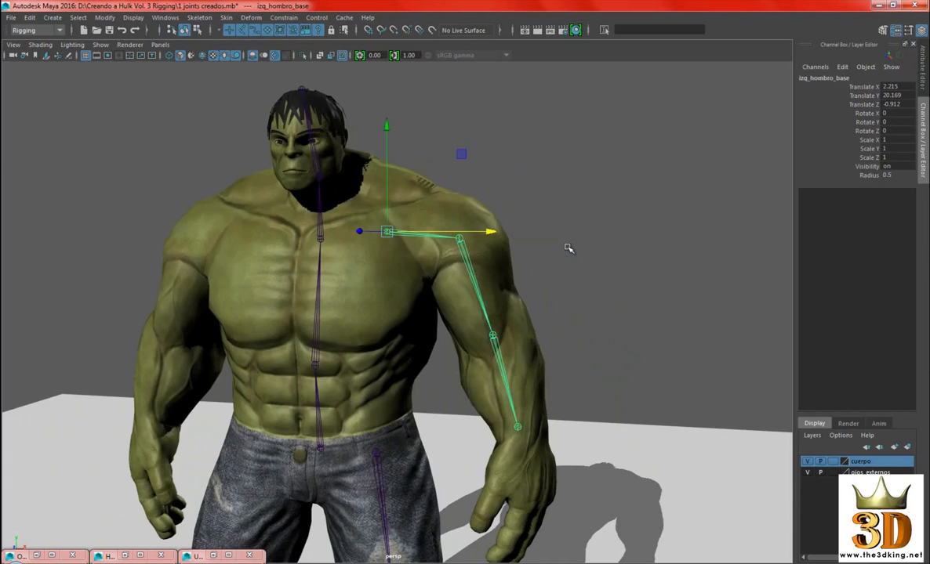
Deselect the arm chain and examine the left leg joints down to the foot from the side
left_click(641, 206)
scroll(508, 407, "down", 5)
middle_click_drag(508, 407, 559, 317, "alt")
left_click_drag(558, 317, 602, 297, "alt")
scroll(585, 303, "up", 4)
middle_click_drag(615, 221, 608, 313, "alt")
mouse_move(603, 307)
left_mouse_down("alt")
mouse_move(560, 291)
mouse_move(596, 290)
left_mouse_up("alt")
scroll(633, 297, "down", 4)
middle_click_drag(633, 299, 629, 241, "alt")
left_click_drag(633, 240, 689, 234, "alt")
middle_click_drag(660, 300, 656, 251, "alt")
left_click_drag(655, 260, 561, 250, "alt")
left_click_drag(571, 436, 537, 442, "alt")
scroll(538, 442, "up", 4)
middle_click_drag(566, 445, 545, 398, "alt")
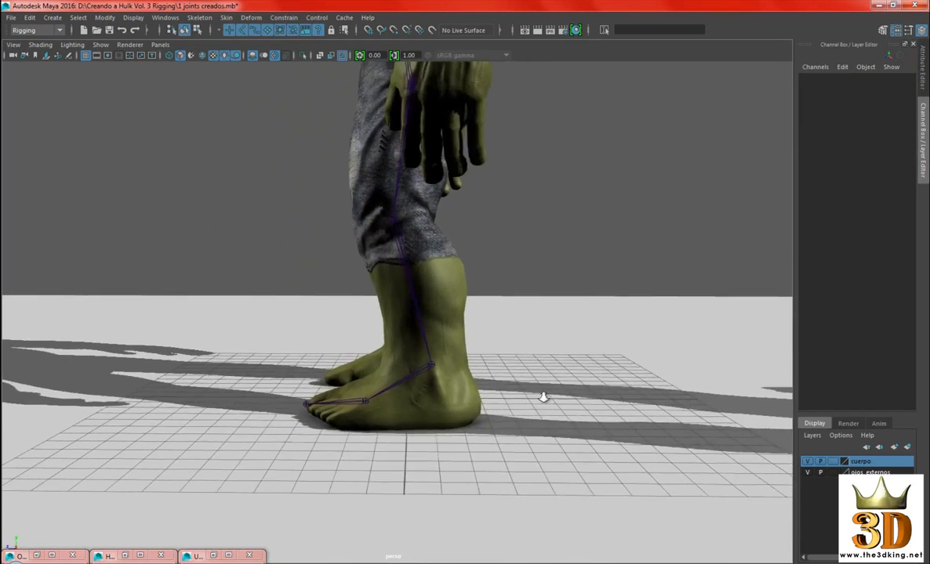
scroll(521, 401, "up", 3)
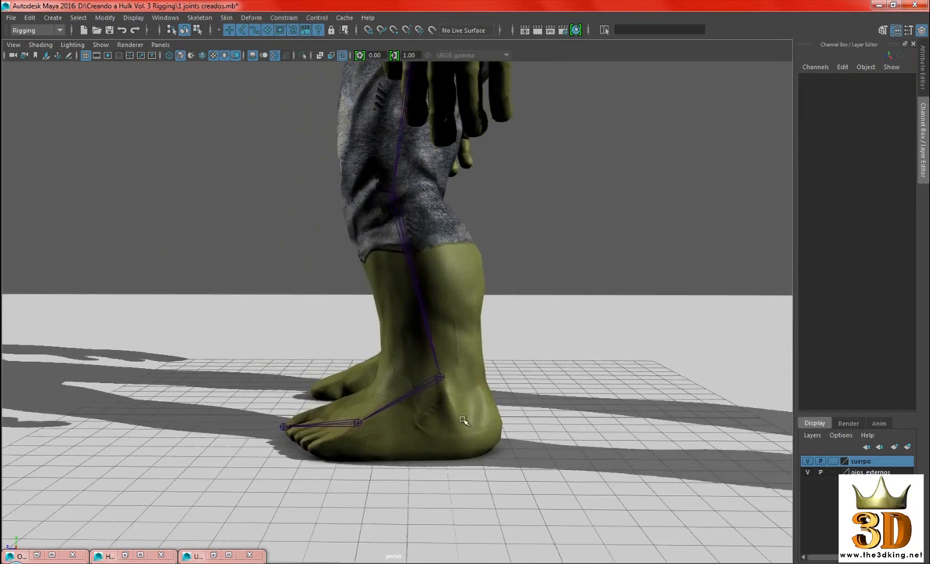
Examine the whole character's joint layout, comparing the full body with the leg and foot chain
left_click_drag(441, 304, 498, 270, "alt")
scroll(497, 266, "down", 4)
middle_click_drag(524, 223, 542, 301, "alt")
left_click_drag(544, 301, 638, 278, "alt")
scroll(618, 294, "down", 5)
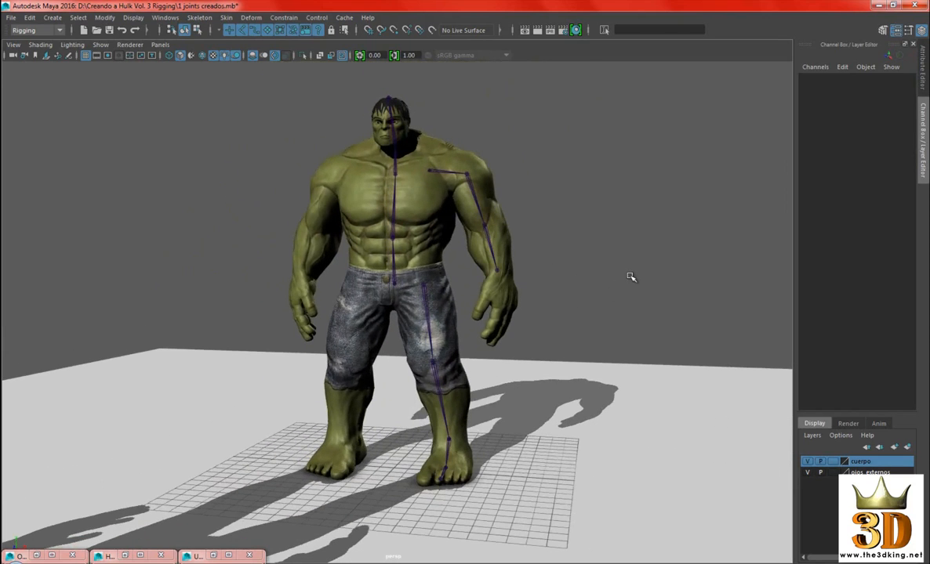
middle_click_drag(657, 286, 606, 268, "alt")
left_click_drag(620, 212, 663, 222, "alt")
scroll(664, 222, "up", 1)
middle_click_drag(665, 222, 677, 208, "alt")
left_click_drag(677, 208, 657, 222, "alt")
left_click_drag(454, 423, 454, 472, "alt")
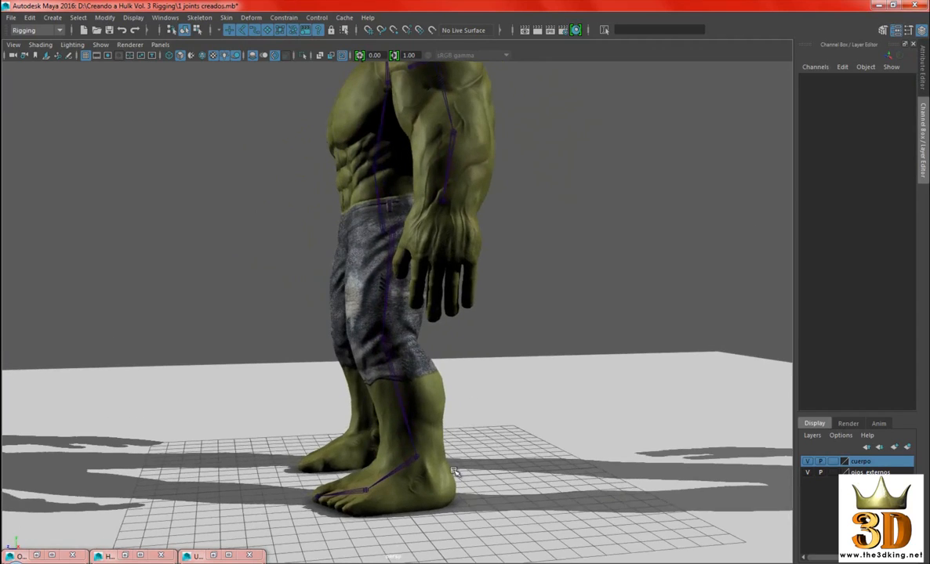
Start a new joint chain in the side view with its first joint at the back of the heel
left_click_drag(493, 378, 578, 214, "alt")
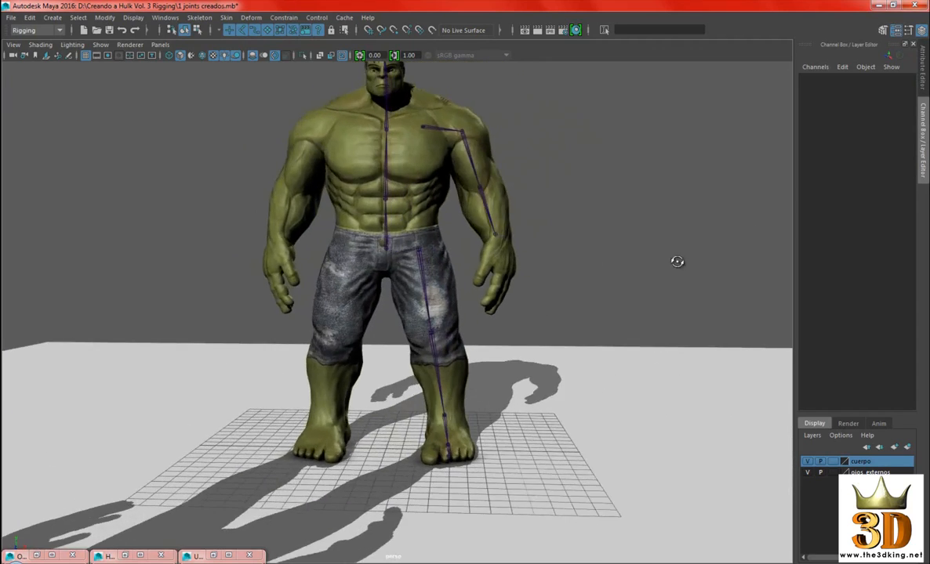
key("space")
middle_click_drag(478, 368, 532, 213, "alt")
middle_click_drag(531, 376, 519, 294, "alt")
right_click_drag(518, 294, 508, 395, "alt")
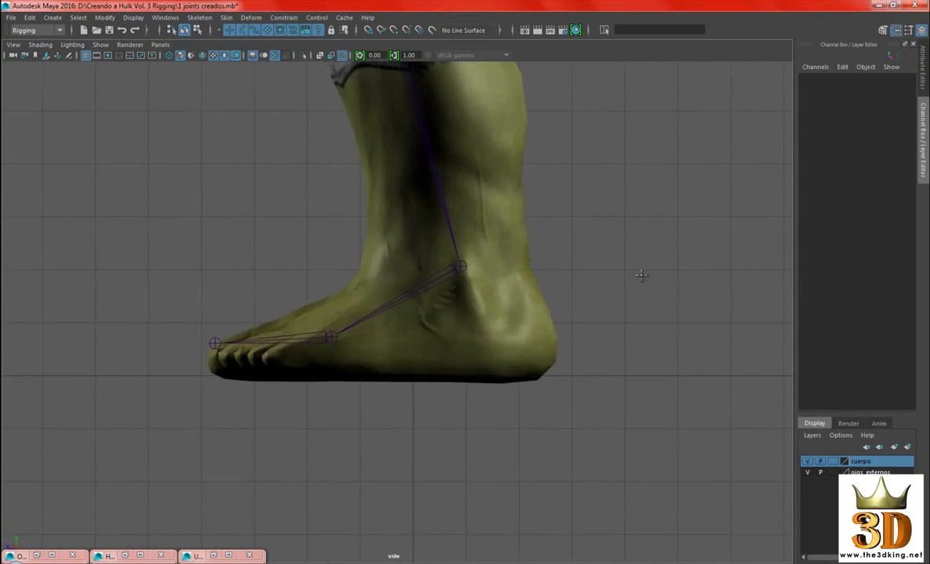
right_click_drag(642, 275, 456, 206, "alt")
middle_click_drag(538, 141, 549, 341, "alt")
right_click_drag(549, 341, 585, 385, "alt")
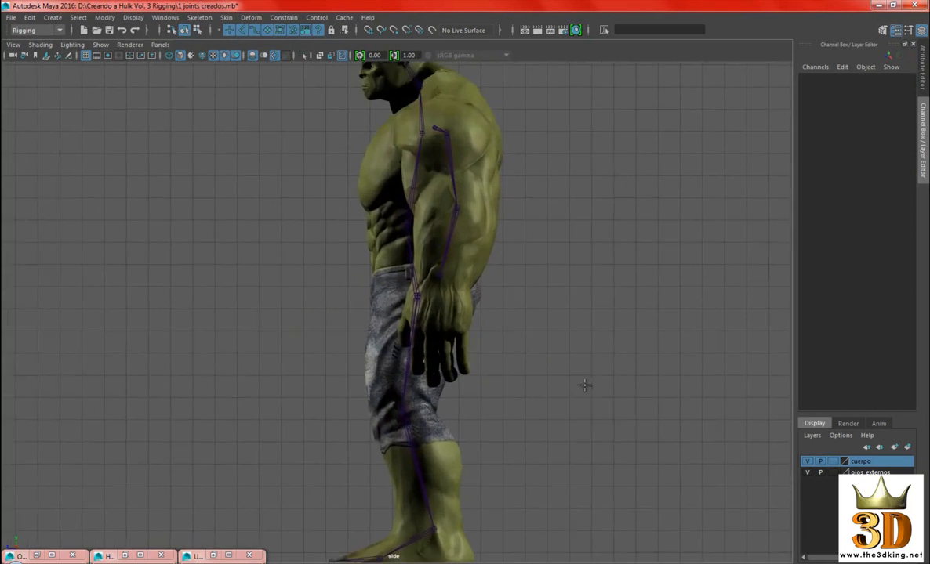
middle_click_drag(585, 385, 481, 292, "alt")
right_click_drag(482, 292, 577, 388, "alt")
middle_click_drag(577, 389, 565, 390, "alt")
left_click(581, 387)
left_click_drag(582, 387, 566, 402)
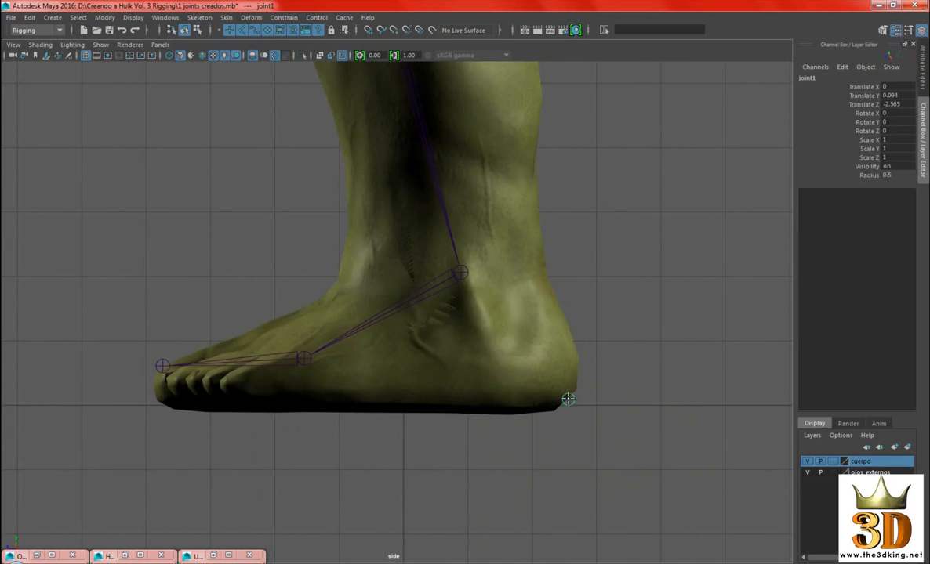
Extend the heel chain with joints at the toe tip, over the ball joint and over the ankle joint, and finish it
left_click_drag(414, 363, 158, 400)
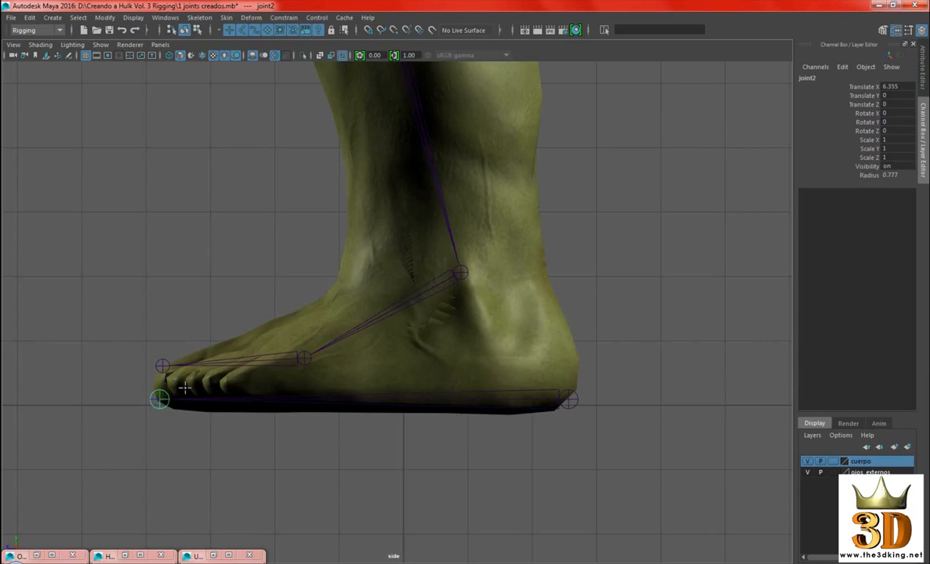
middle_click_drag(250, 322, 274, 347, "alt")
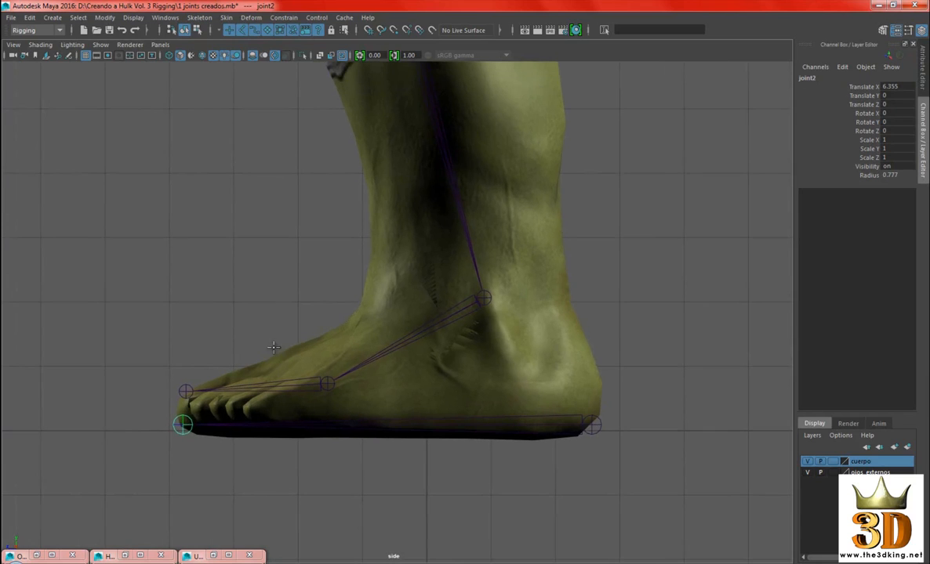
middle_click_drag(345, 396, 353, 390, "alt")
left_click_drag(635, 238, 334, 377)
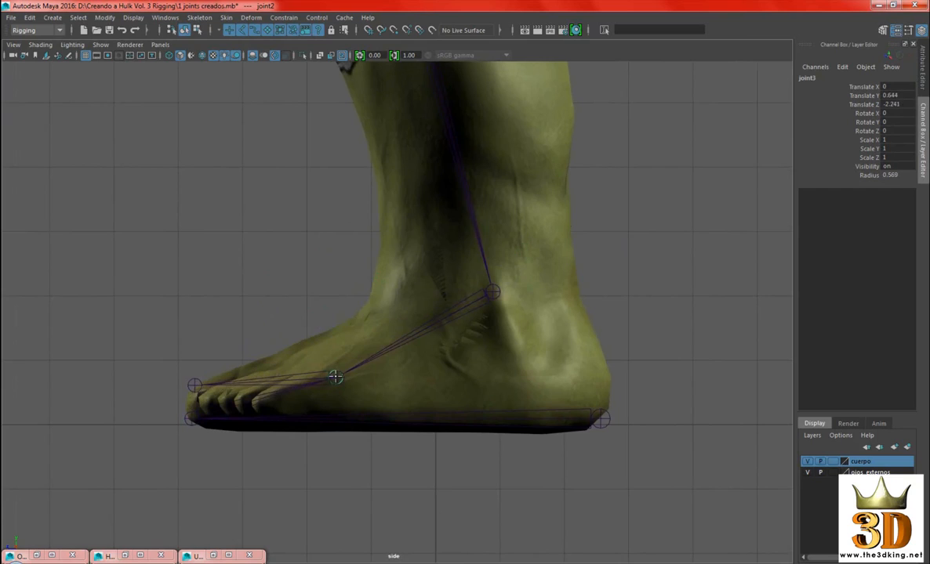
left_click_drag(335, 377, 334, 377)
left_click_drag(294, 162, 492, 291)
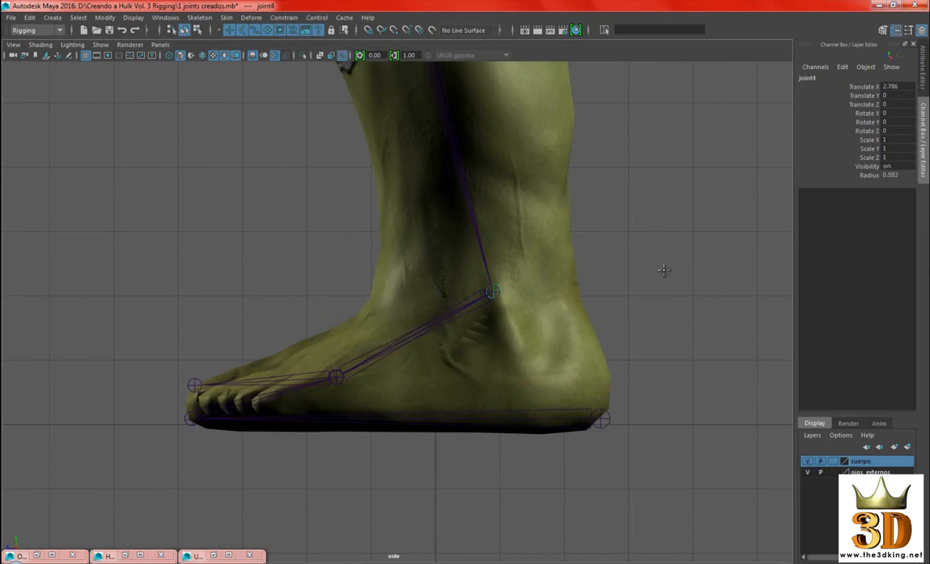
key("Return")
Inspect the new foot chain in the perspective view and compare its position with the left leg
key("space")
left_click_drag(677, 247, 671, 234)
left_click_drag(472, 277, 608, 302, "alt")
middle_click_drag(562, 322, 561, 250, "alt")
right_click_drag(502, 306, 559, 330, "alt")
left_click_drag(559, 330, 430, 305, "alt")
right_click_drag(488, 347, 337, 341, "alt")
left_click_drag(275, 333, 332, 321, "alt")
right_click_drag(333, 321, 408, 276, "alt")
middle_click_drag(408, 276, 429, 333, "alt")
right_click_drag(494, 304, 396, 303, "alt")
left_click_drag(478, 303, 431, 309, "alt")
right_click_drag(431, 309, 464, 330, "alt")
right_click_drag(548, 292, 520, 245, "alt")
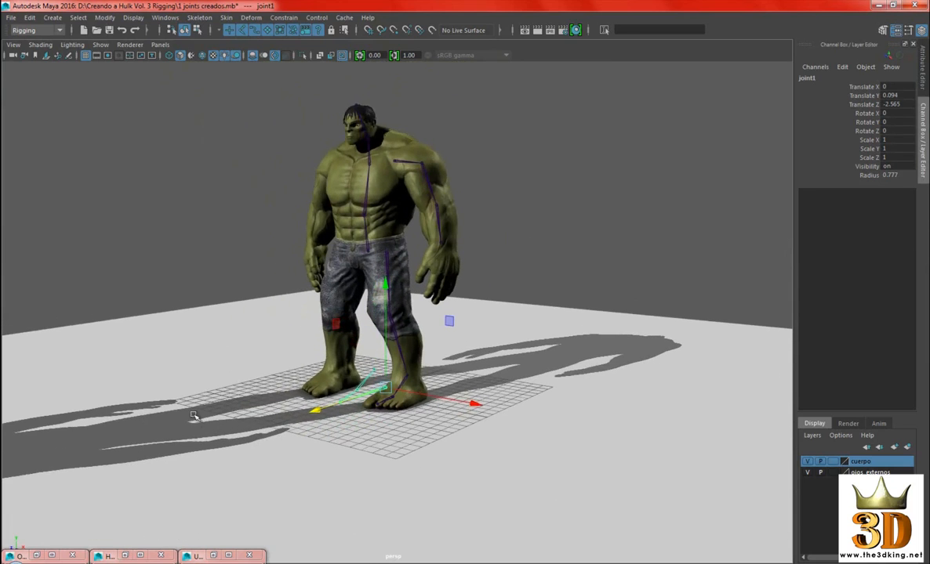
middle_click_drag(194, 416, 245, 400, "alt")
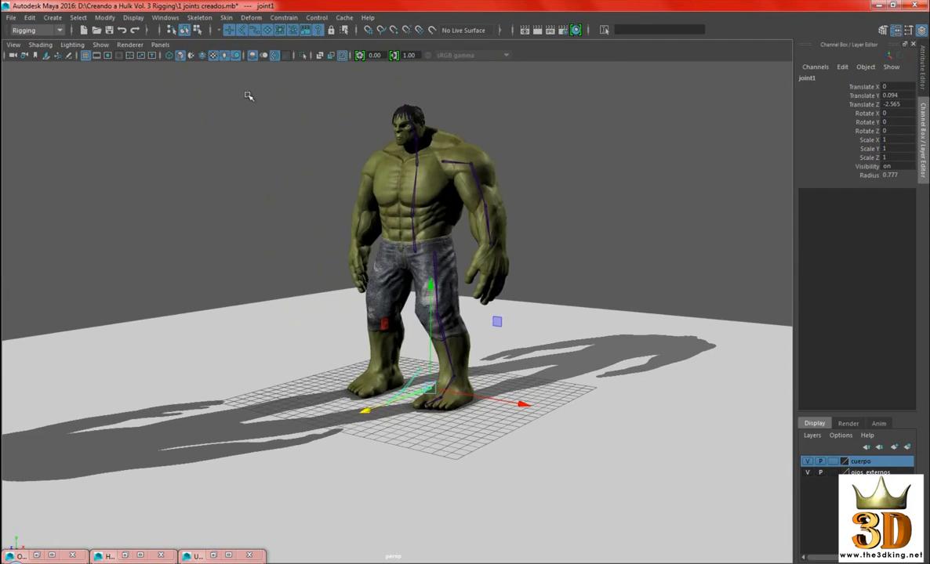
Open the Outliner and select directionalLight2
left_click(165, 17)
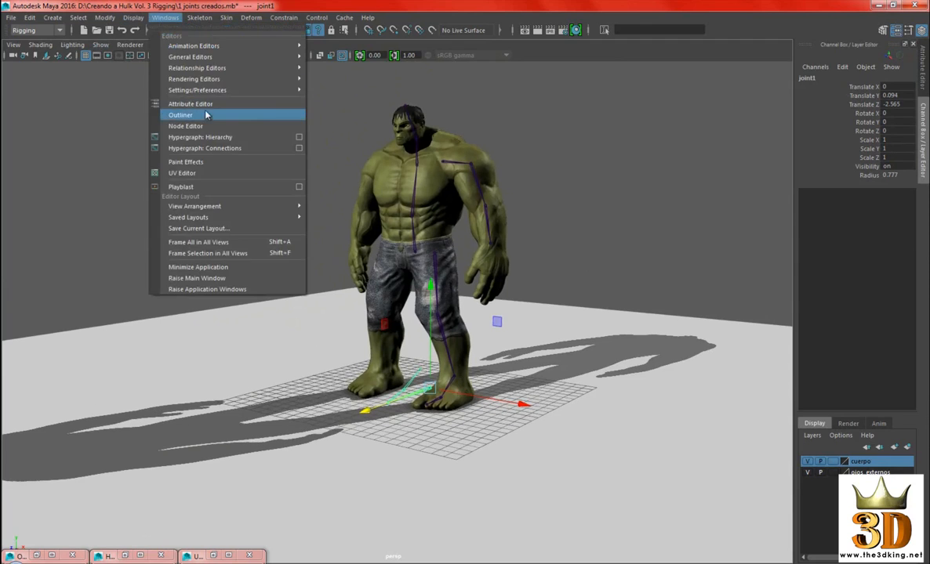
left_click(189, 112)
left_click(712, 232)
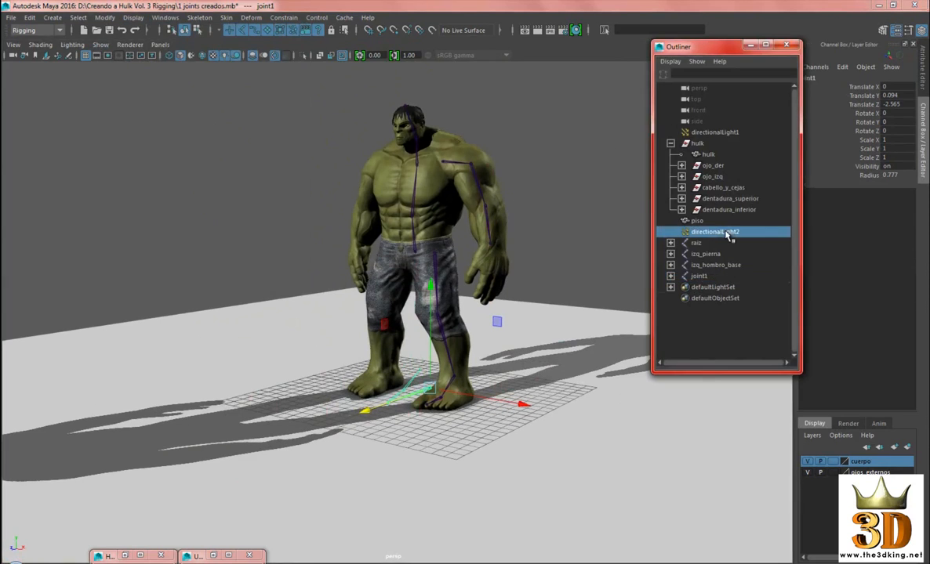
left_click_drag(513, 314, 491, 337, "alt")
left_click_drag(720, 49, 696, 50)
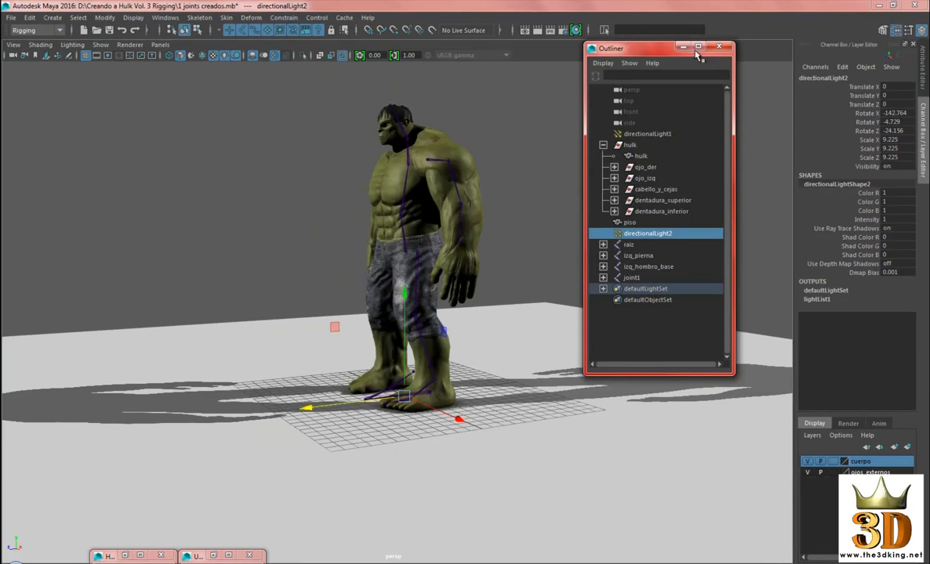
Turn off ray trace shadows for directionalLight2 and minimize the Outliner
left_click(882, 30)
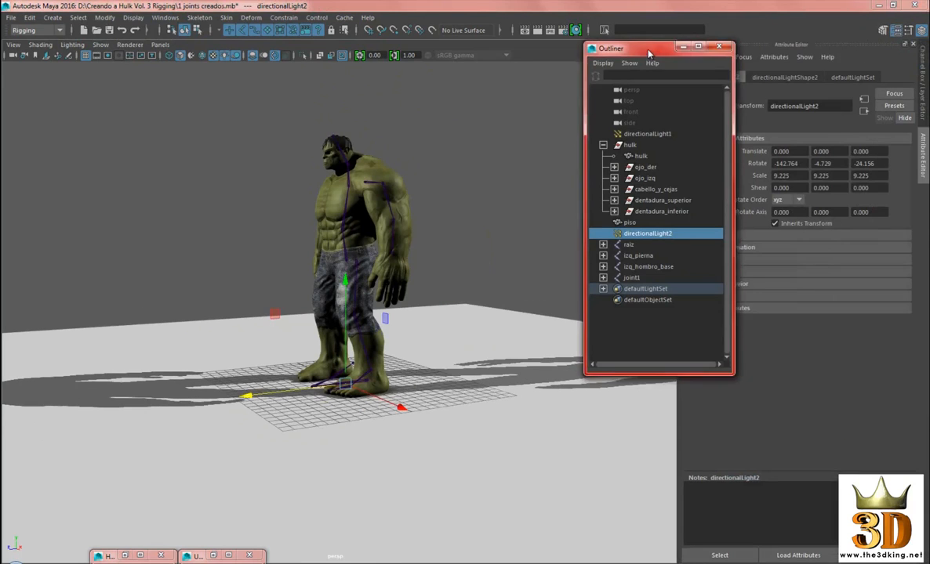
left_click_drag(599, 44, 510, 36)
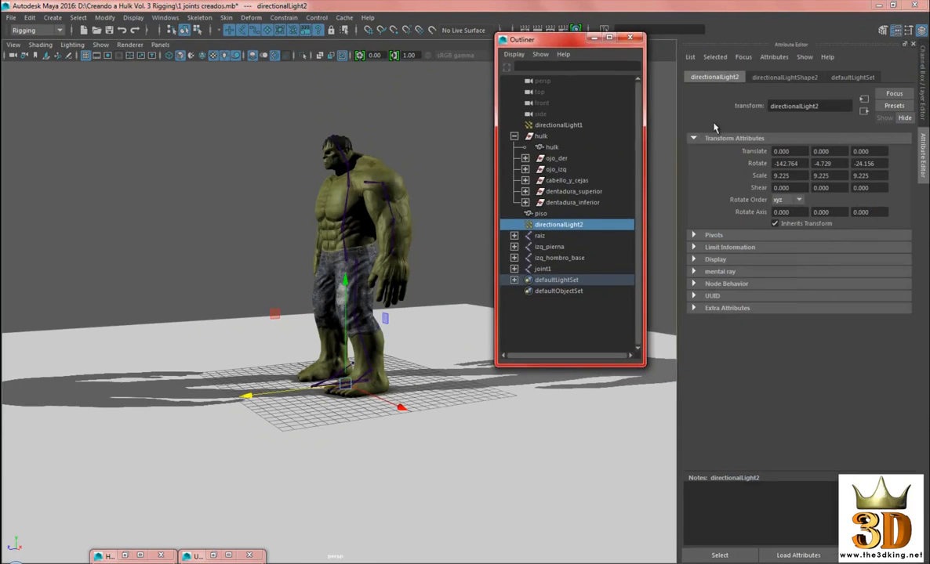
left_click(787, 78)
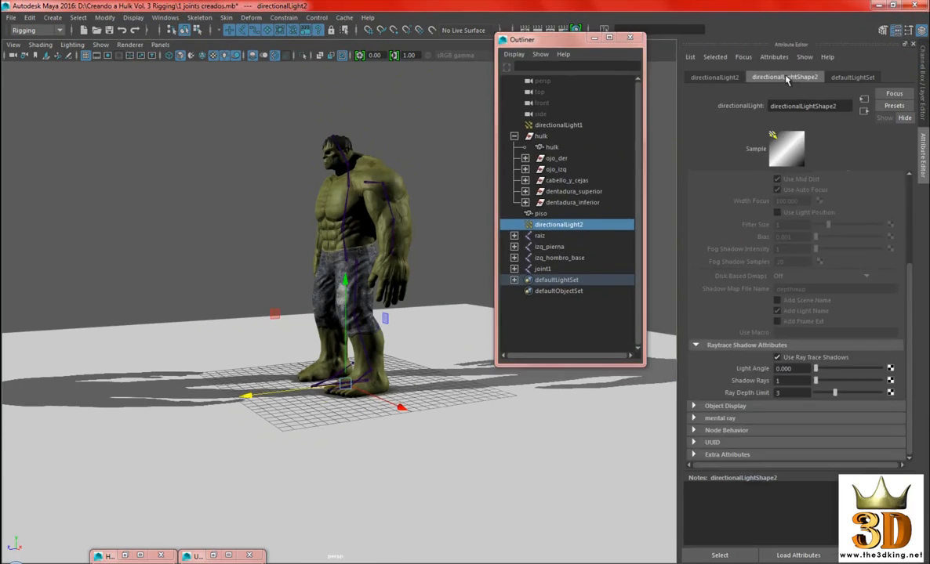
left_click(814, 358)
left_click_drag(346, 414, 411, 409, "alt")
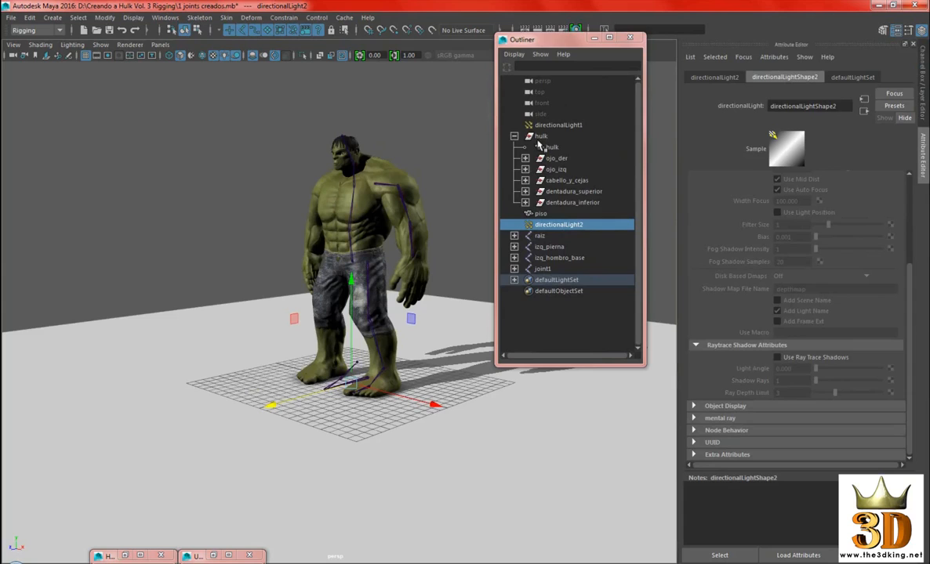
left_click(594, 36)
Select the root of the separate foot chain and move it along X to about 3.848 in the front view, placing it in the left foot
right_click_drag(506, 136, 590, 182, "alt")
left_click(590, 183)
middle_click_drag(479, 327, 474, 286, "alt")
right_click_drag(470, 287, 424, 478, "alt")
middle_click_drag(423, 477, 415, 423, "alt")
left_click(430, 406)
left_click_drag(430, 414, 474, 350, "alt")
right_click_drag(472, 349, 433, 270, "alt")
left_click_drag(434, 270, 436, 266, "alt")
left_click_drag(335, 247, 531, 267, "alt")
key("space")
left_click_drag(556, 231, 555, 263)
middle_click_drag(501, 360, 491, 73, "alt")
middle_click_drag(496, 432, 493, 145, "alt")
middle_click_drag(475, 348, 472, 311, "alt")
right_click_drag(472, 312, 502, 322, "alt")
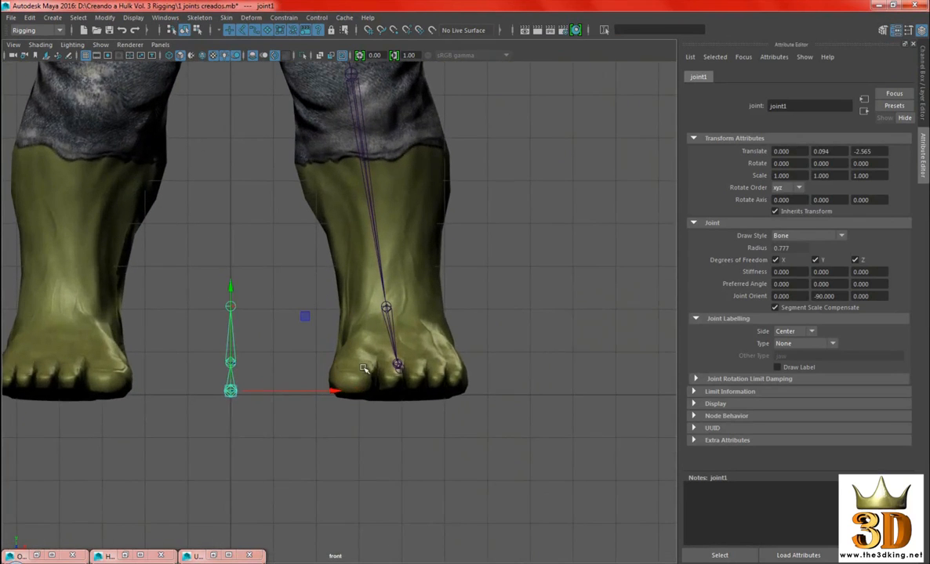
left_click_drag(334, 390, 500, 374)
Examine in the perspective view how the moved foot chain lines up with the left leg's ankle, instep and toe joints
key("space")
left_click_drag(595, 261, 463, 318)
middle_click_drag(443, 349, 428, 205, "alt")
left_click_drag(427, 205, 437, 255, "alt")
right_click_drag(438, 255, 542, 337, "alt")
middle_click_drag(542, 336, 330, 386, "alt")
left_click_drag(330, 386, 358, 335, "alt")
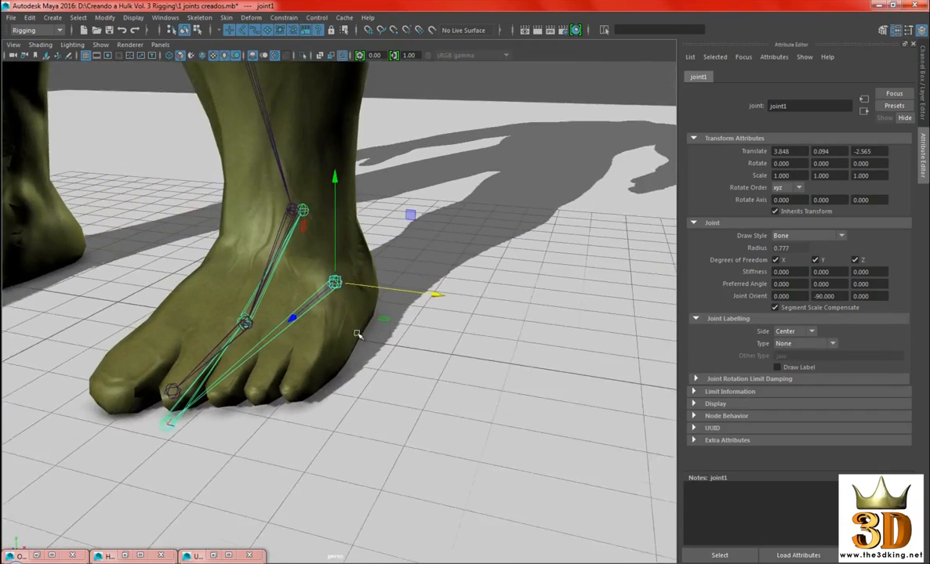
right_click_drag(357, 335, 379, 326, "alt")
left_click_drag(380, 327, 394, 323, "alt")
Align the foot chain along X with the leg's izq_empeine joint by snapping it to that point
left_click_drag(441, 285, 248, 246)
middle_click_drag(248, 246, 416, 256, "alt")
left_click_drag(408, 278, 329, 267)
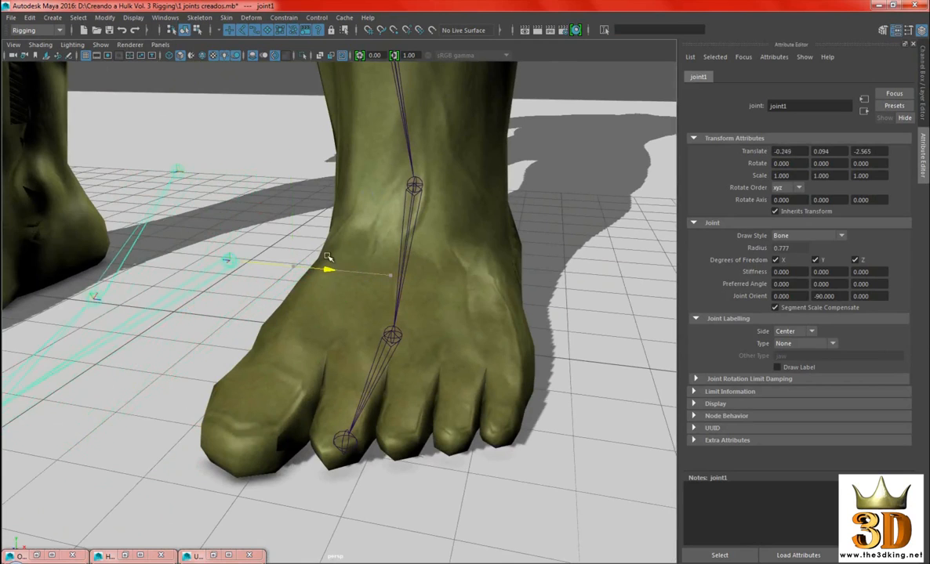
left_click_drag(431, 323, 370, 314, "alt")
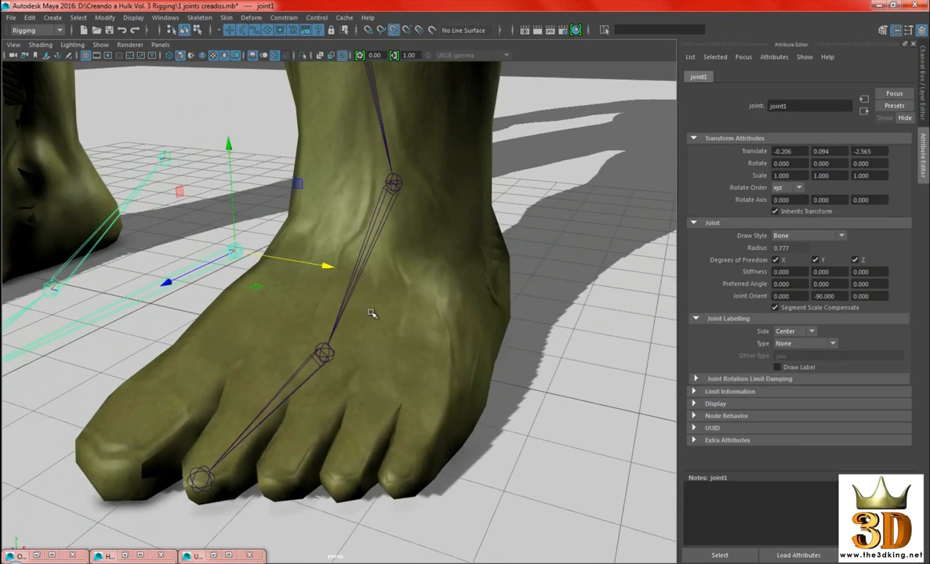
key("v")
middle_click_drag(326, 353, 324, 354)
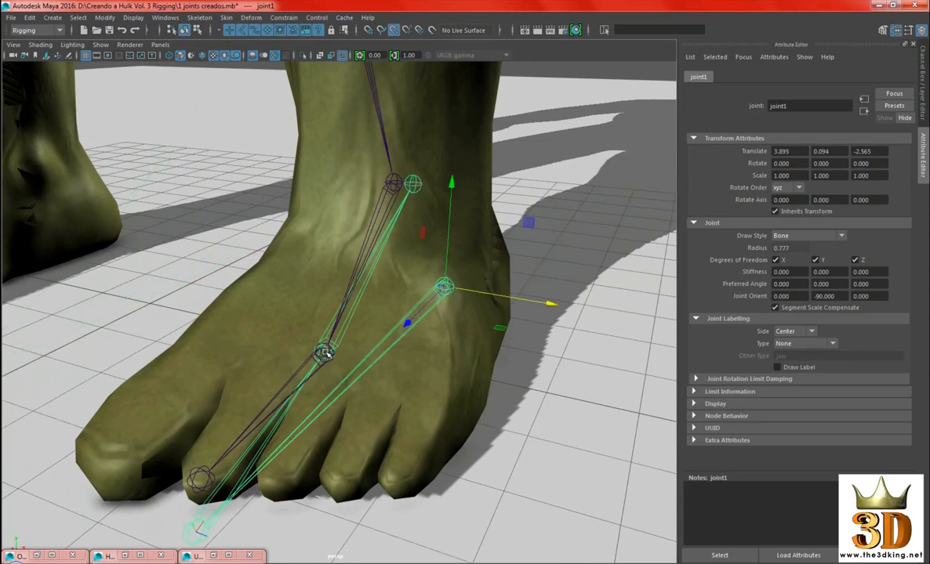
Pull the foot chain off the foot along X and snap it back to the leg's instep joint with point snapping
right_click_drag(488, 353, 368, 323, "alt")
left_click_drag(510, 309, 355, 288)
right_click_drag(356, 289, 392, 313, "alt")
left_click_drag(392, 314, 390, 270, "alt")
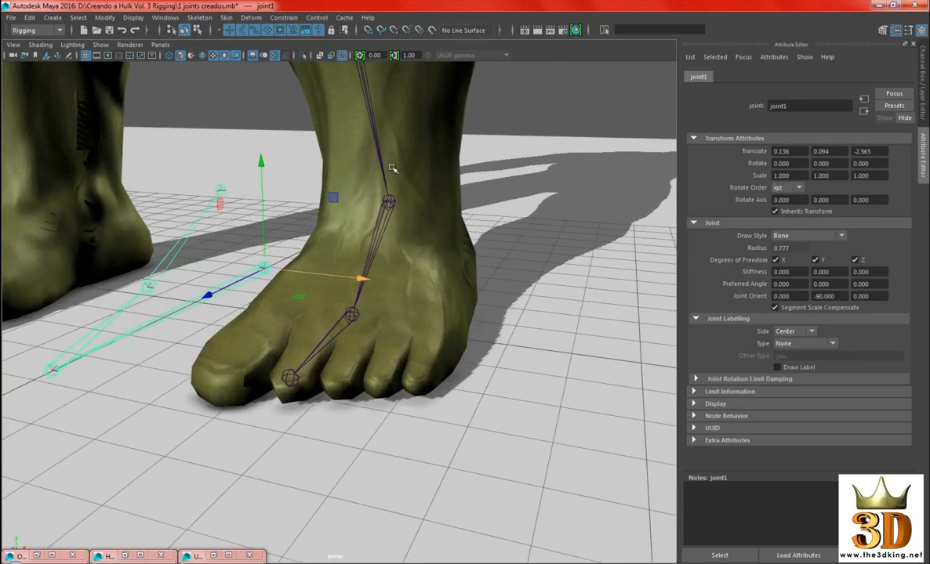
left_click(394, 31)
mouse_move(444, 164)
left_mouse_down("alt")
mouse_move(452, 171)
mouse_move(435, 176)
left_mouse_up("alt")
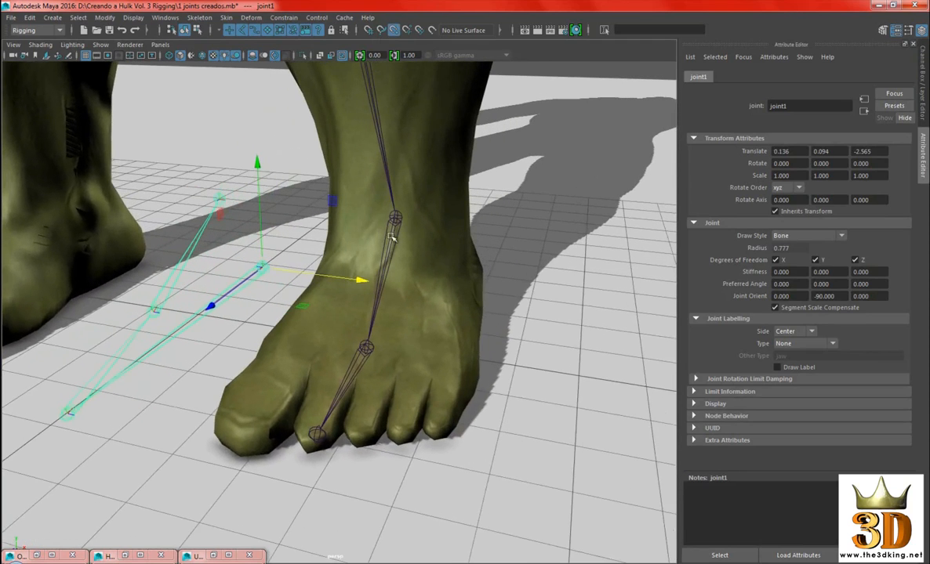
left_click_drag(360, 282, 453, 326)
left_click(395, 32)
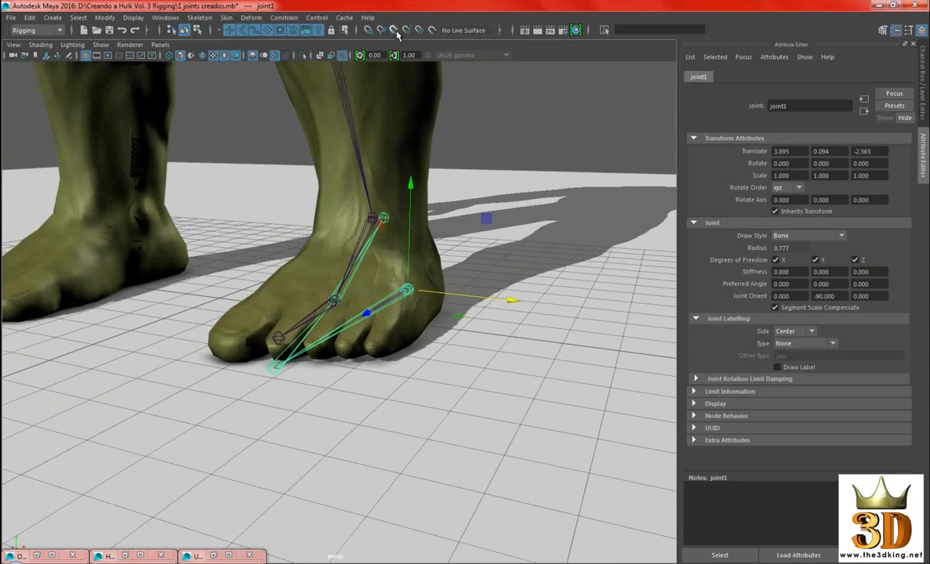
Deselect the foot chain and inspect its alignment with the left leg joints from the front
right_click_drag(560, 228, 450, 221, "alt")
left_click(538, 134)
left_click_drag(419, 249, 436, 280, "alt")
right_click_drag(436, 280, 498, 314, "alt")
left_click_drag(499, 313, 523, 332, "alt")
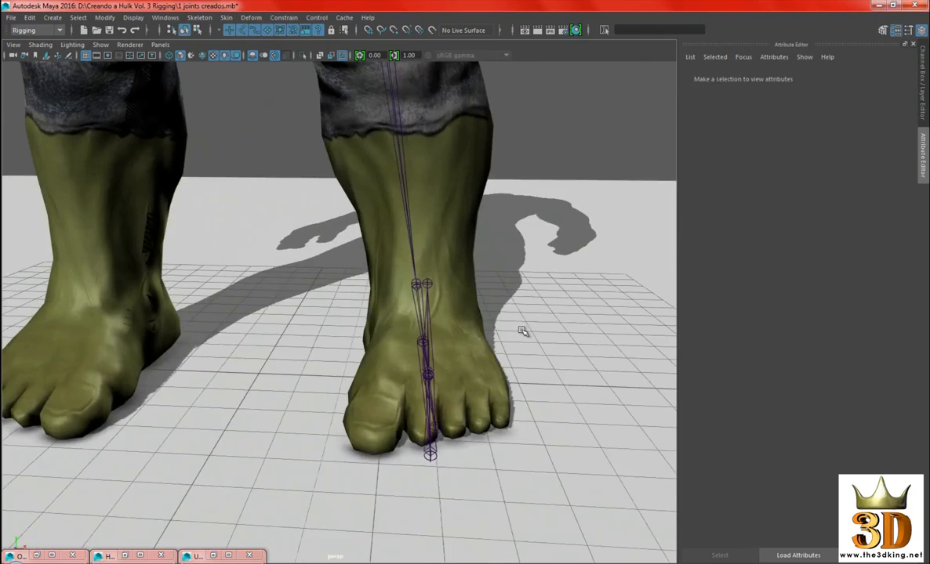
right_click_drag(523, 332, 589, 257, "alt")
left_click_drag(589, 257, 339, 324, "alt")
Rename the heel joint at the root of the foot chain as izq_planta_talon
left_click(322, 316)
left_click_drag(442, 241, 488, 231, "alt")
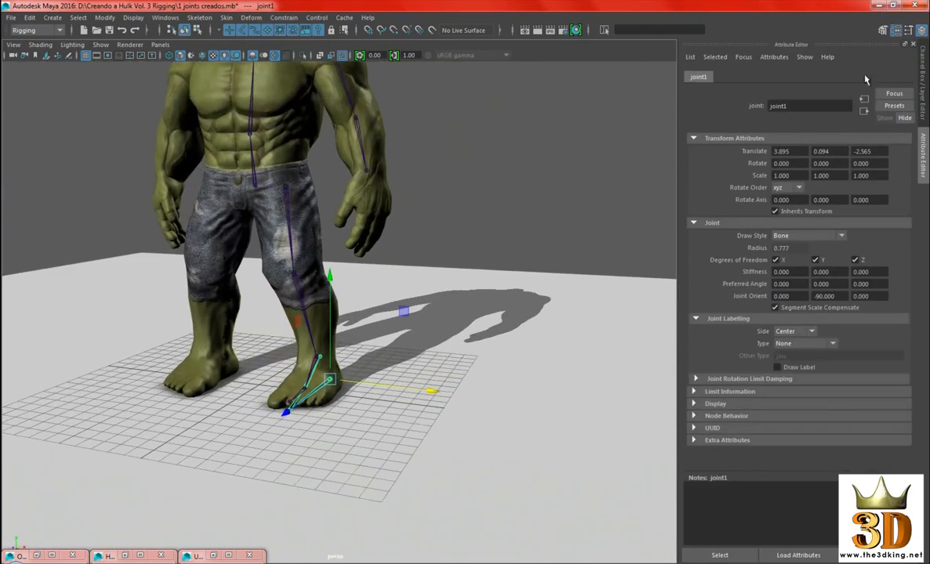
left_click(922, 29)
double_click(809, 77)
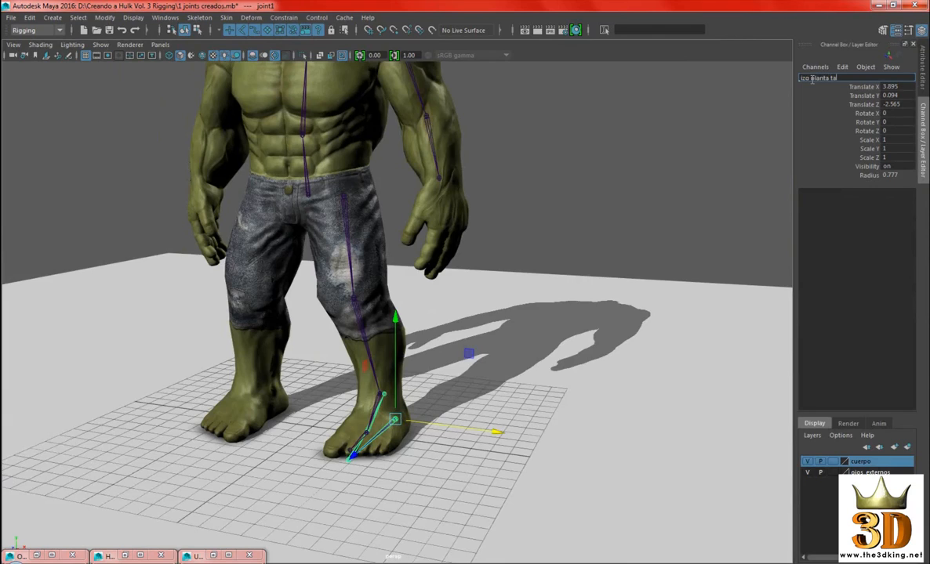
type("izq_planta_talon")
key("Return")
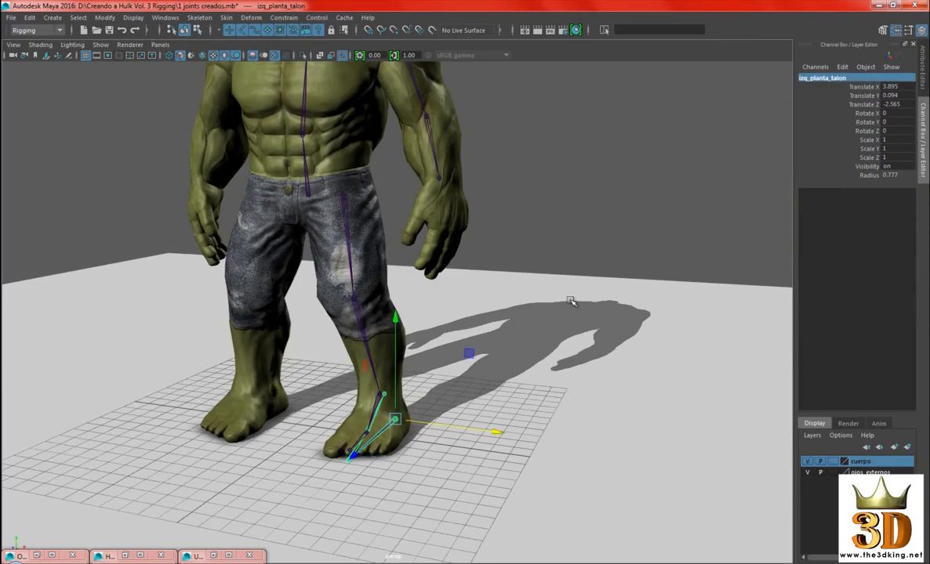
Examine the separate foot chain's heel, toe tip, instep and ankle joints around the left foot
scroll(549, 303, "up", 3)
middle_click_drag(535, 303, 601, 275, "alt")
left_click_drag(600, 275, 596, 259, "alt")
right_click_drag(596, 259, 642, 321, "alt")
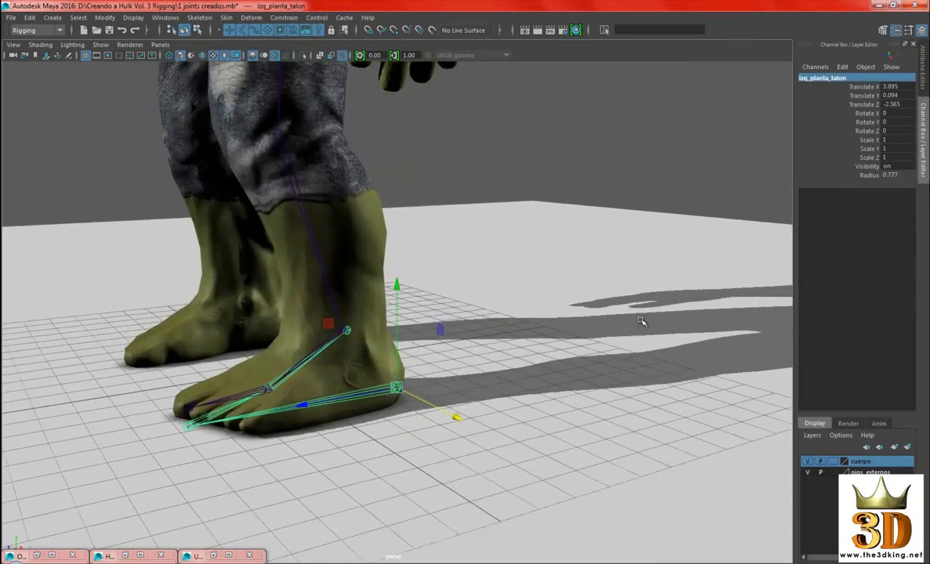
middle_click_drag(643, 321, 631, 251, "alt")
left_click_drag(631, 251, 611, 231, "alt")
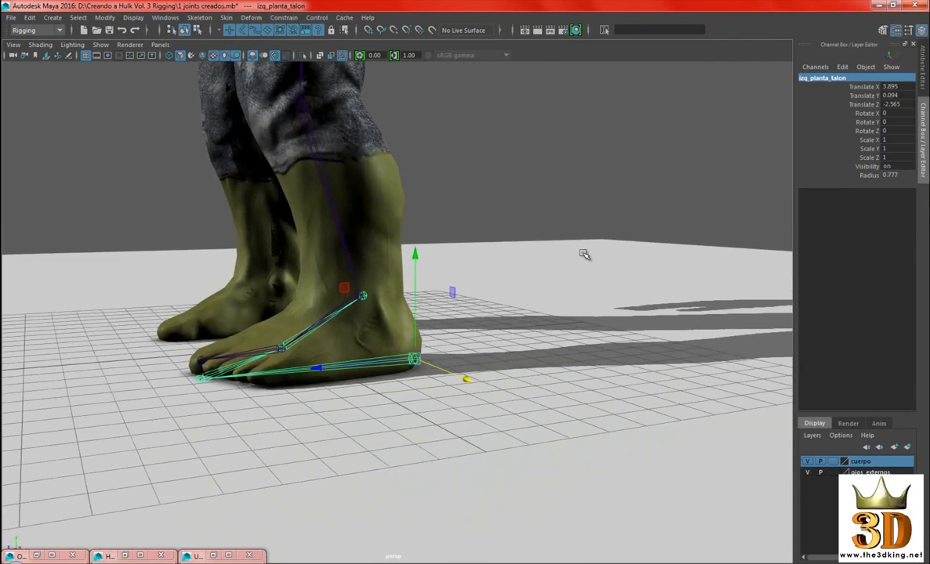
right_click_drag(585, 255, 592, 262, "alt")
middle_click_drag(591, 263, 616, 272, "alt")
left_click_drag(616, 272, 609, 265, "alt")
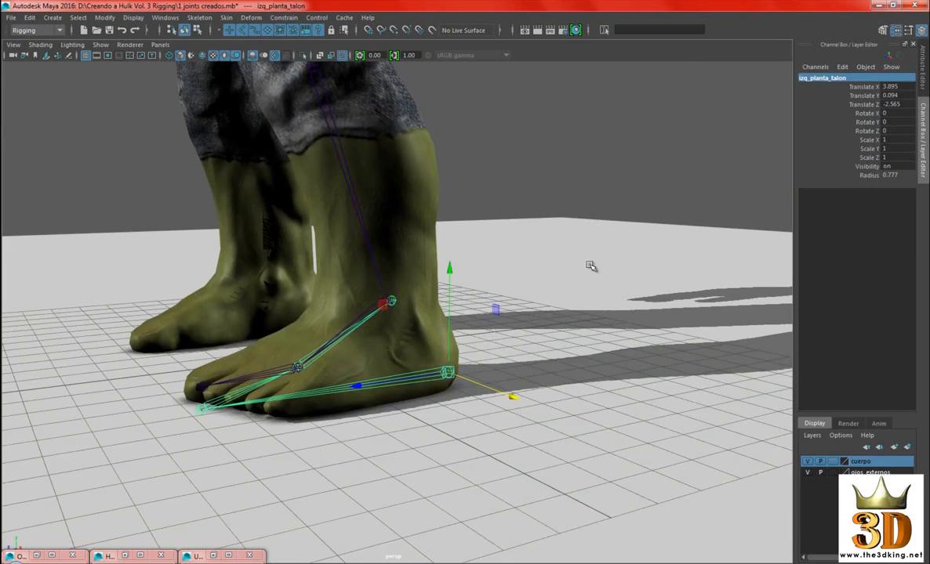
scroll(549, 248, "down", 6)
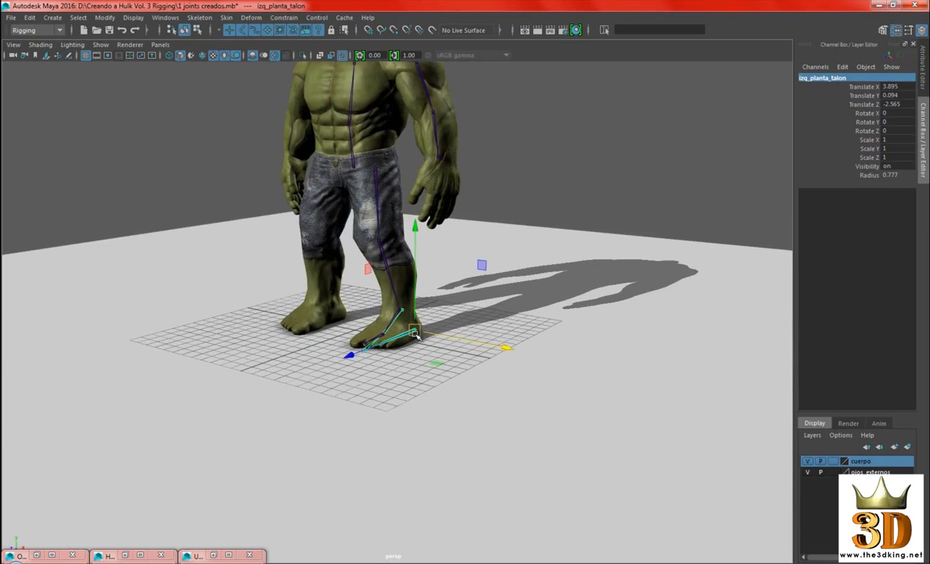
scroll(587, 321, "up", 6)
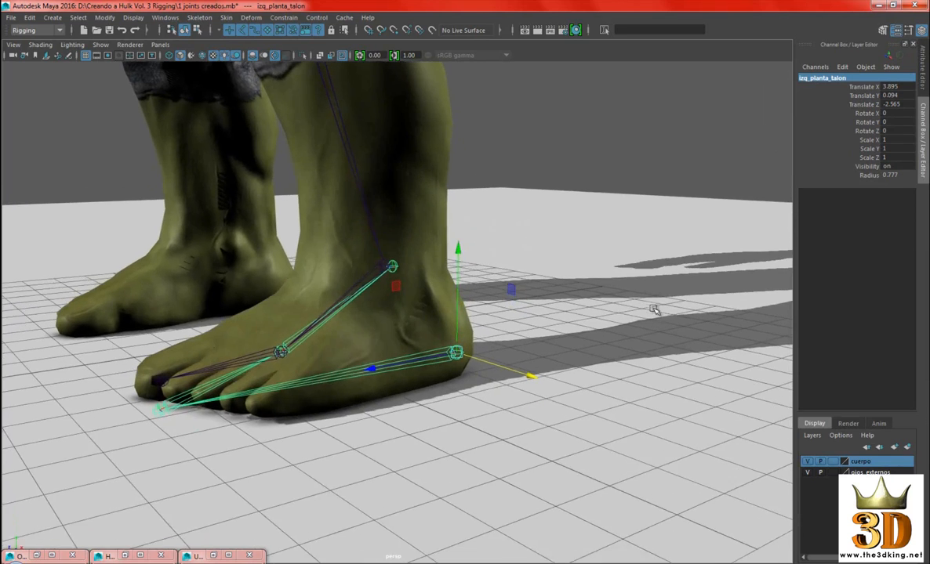
left_click_drag(653, 309, 644, 257, "alt")
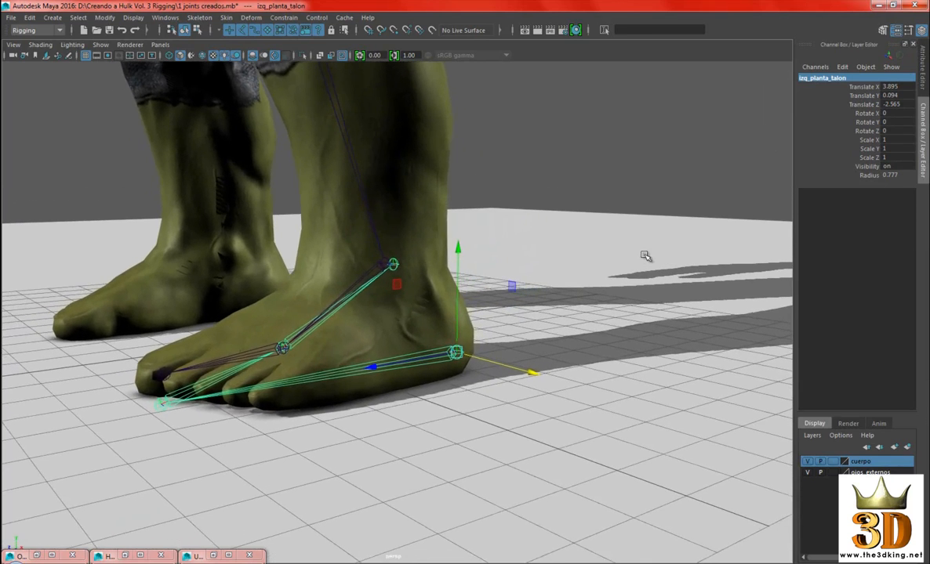
middle_click_drag(642, 248, 627, 246, "alt")
left_click_drag(628, 246, 645, 243, "alt")
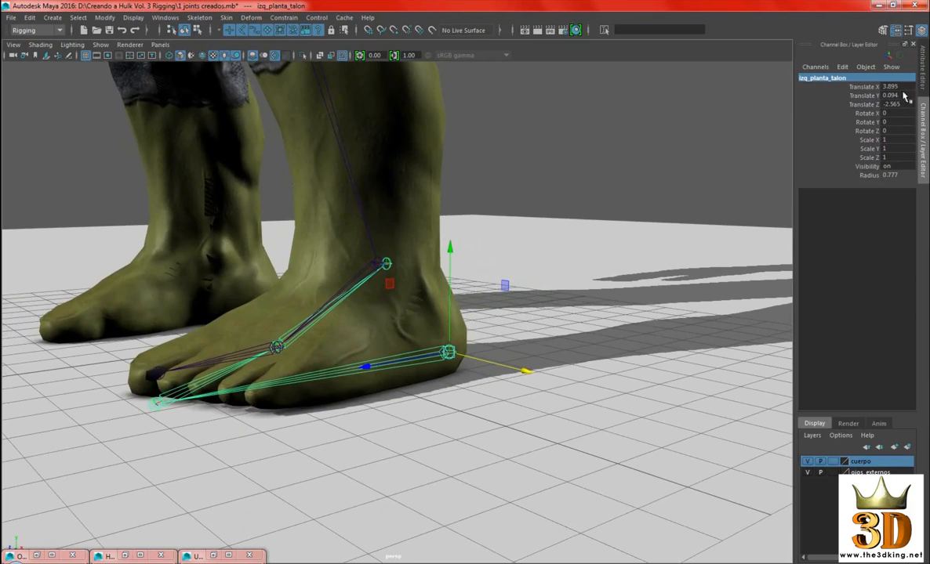
middle_click_drag(757, 197, 658, 183, "alt")
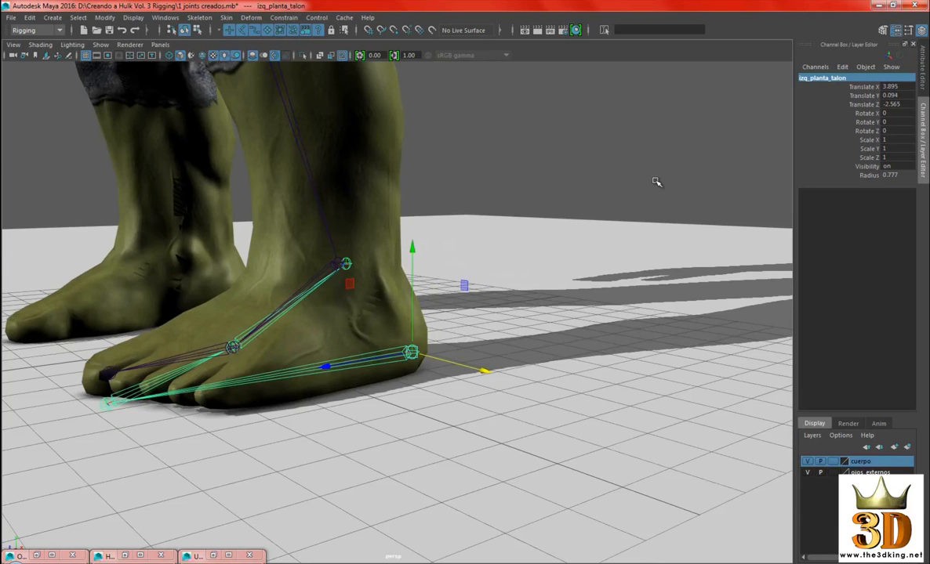
Rename the toe tip joint of the separate foot chain as izq_planta_punta
key("Down")
left_click_drag(611, 169, 637, 173, "alt")
left_click(812, 78)
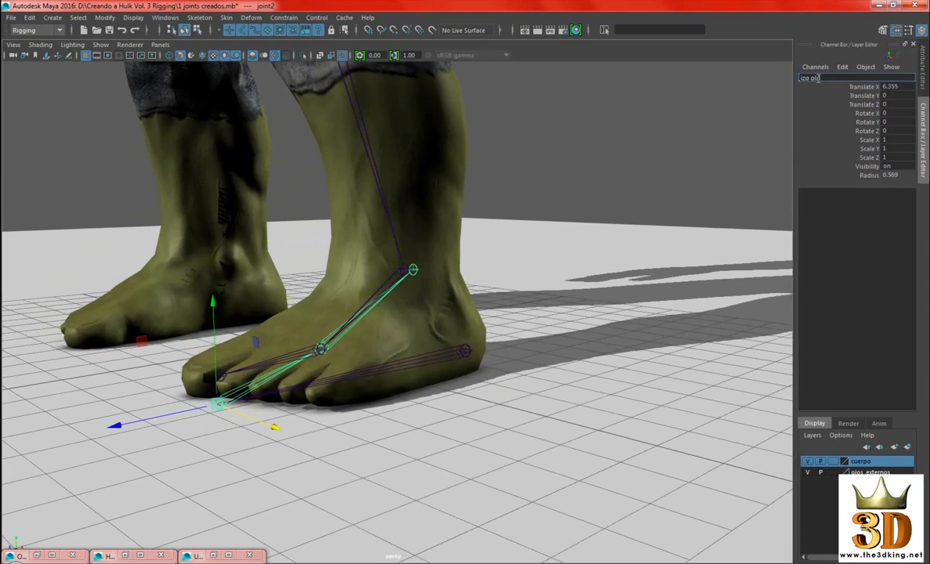
key("Return")
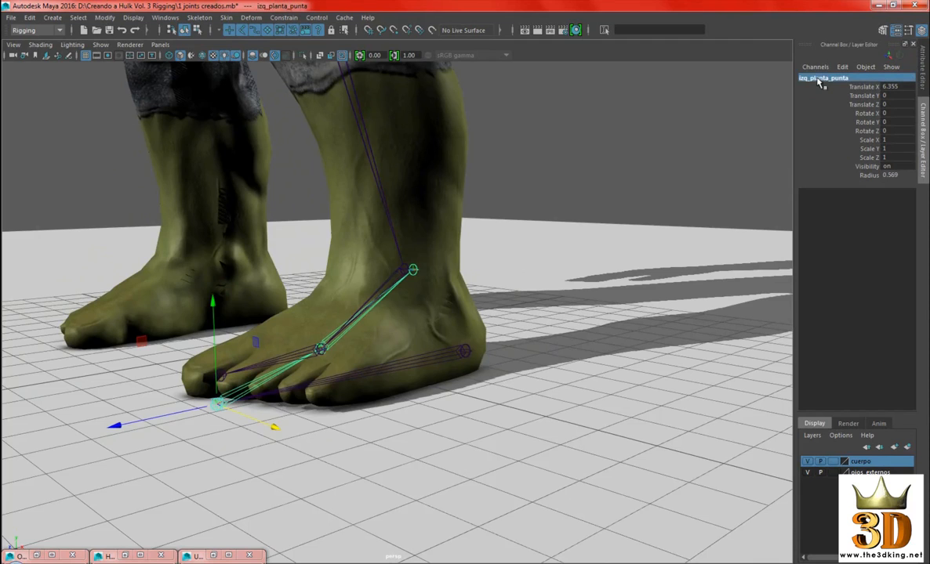
Check the name of the leg chain's toe joint, and reselect izq_planta_punta
left_click_drag(618, 189, 596, 188, "alt")
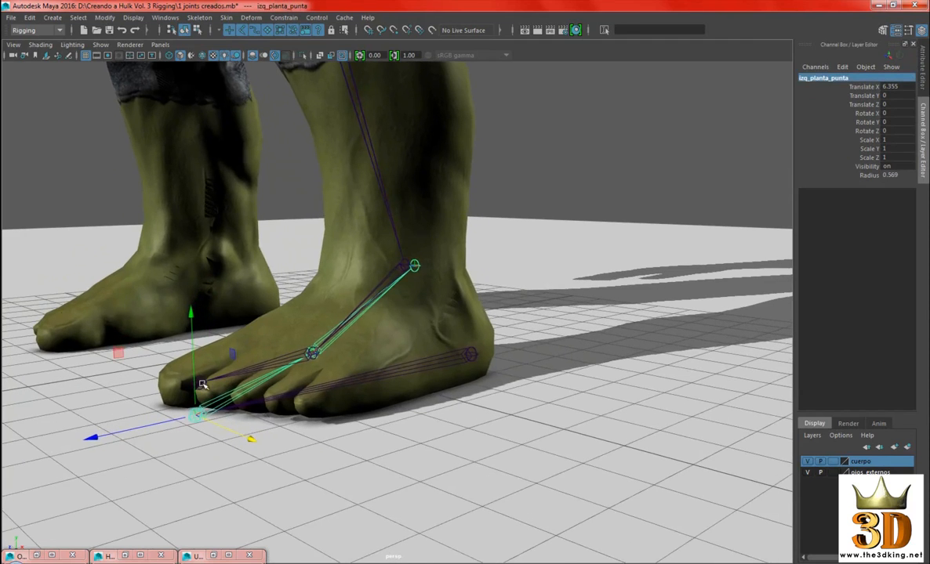
left_click(201, 383)
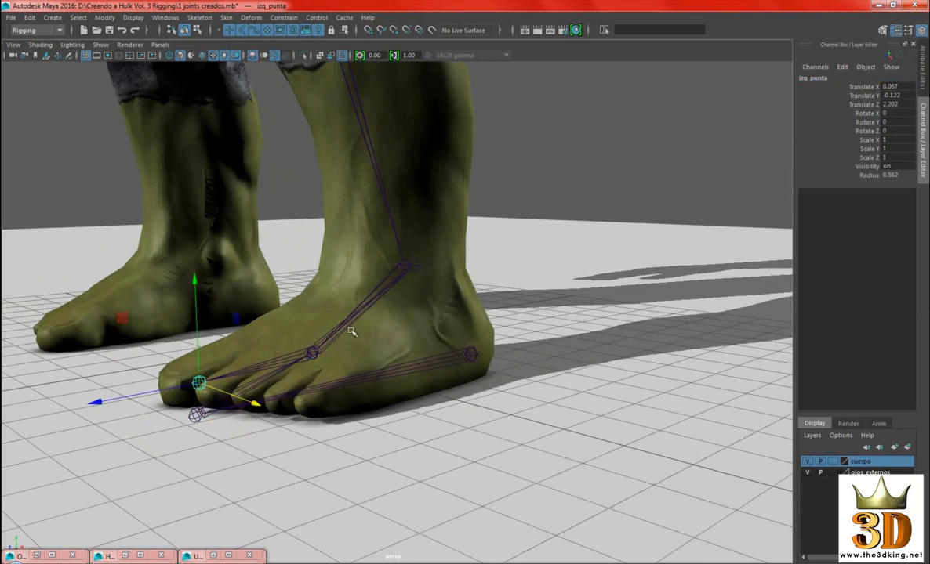
key("Up")
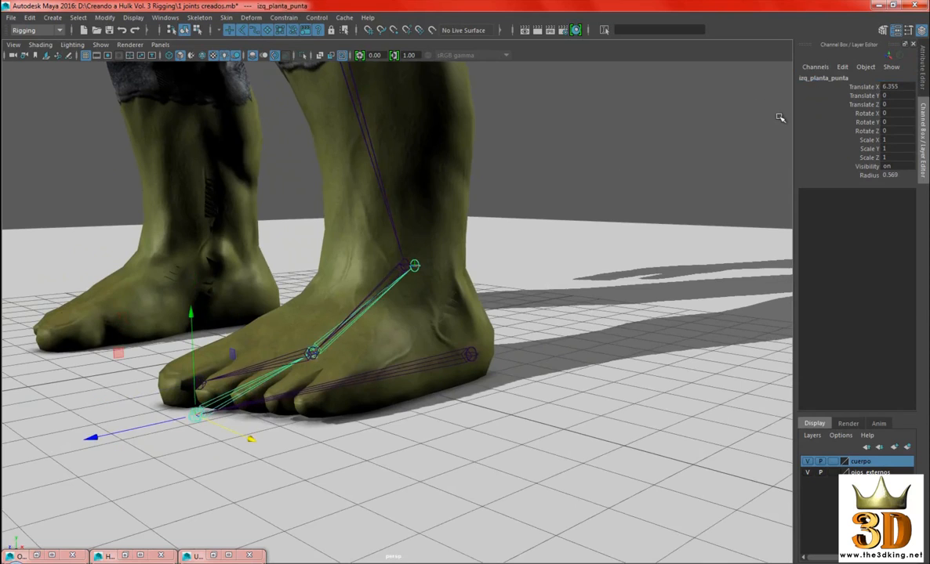
left_click_drag(655, 207, 613, 212, "alt")
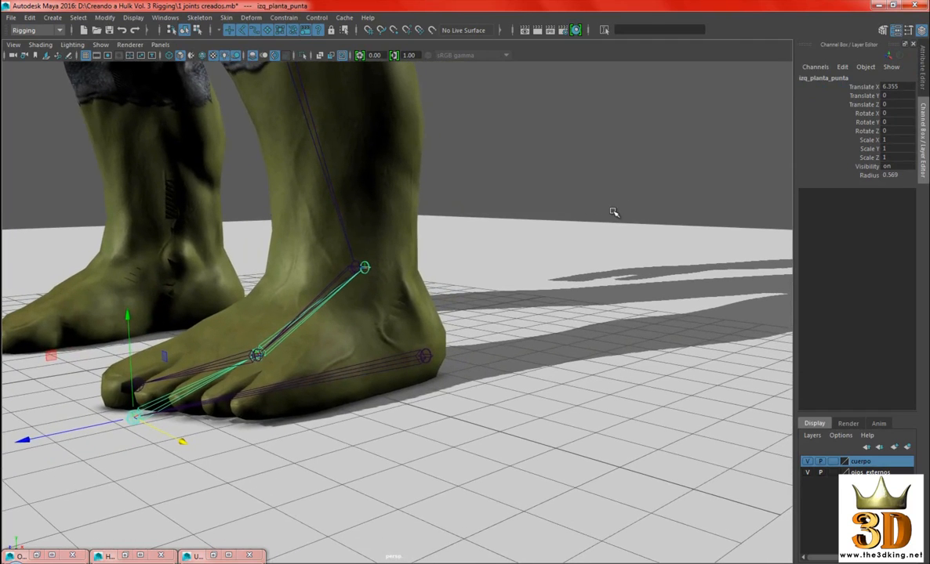
Rename the instep joint of the separate foot chain as izq_planta_empeine
key("Up")
middle_click_drag(765, 106, 785, 113, "alt")
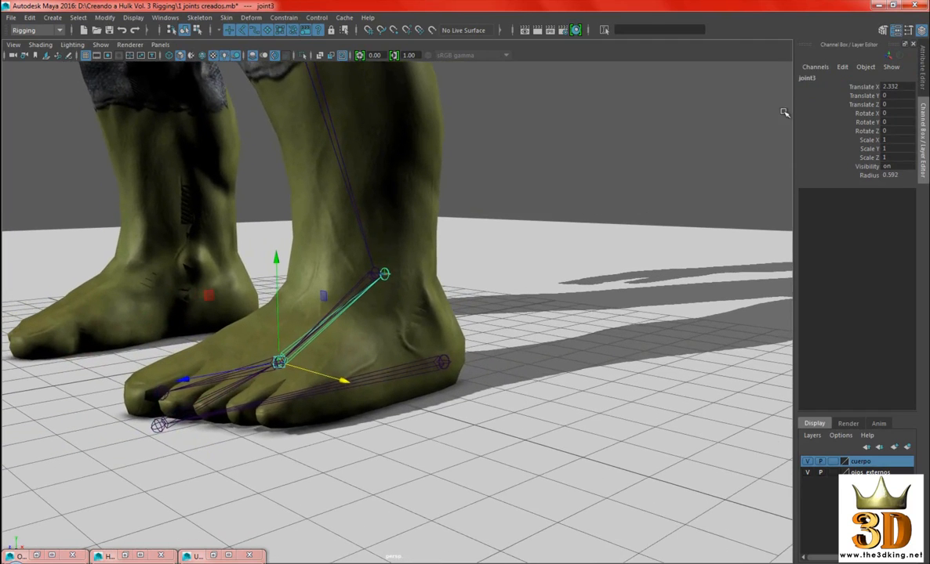
double_click(810, 79)
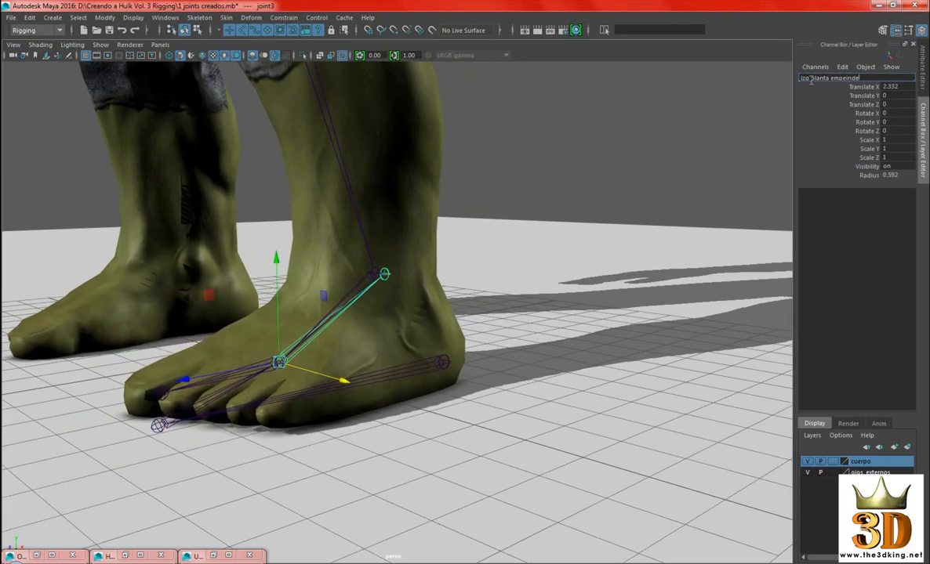
key("Return")
Select izq_planta_punta and the leg chain's izq_empeine in turn to compare the two overlapping chains at the foot
scroll(666, 219, "up", 2)
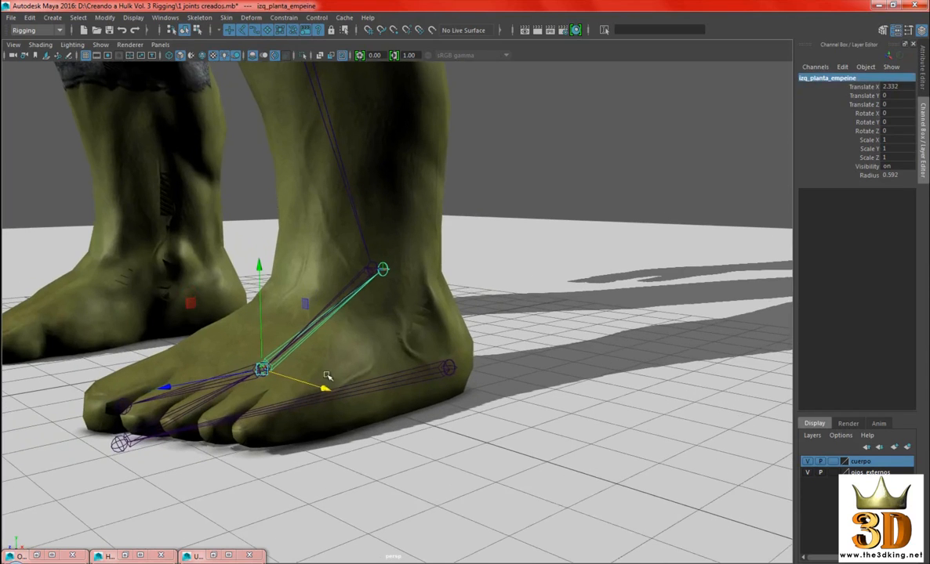
left_click(185, 406)
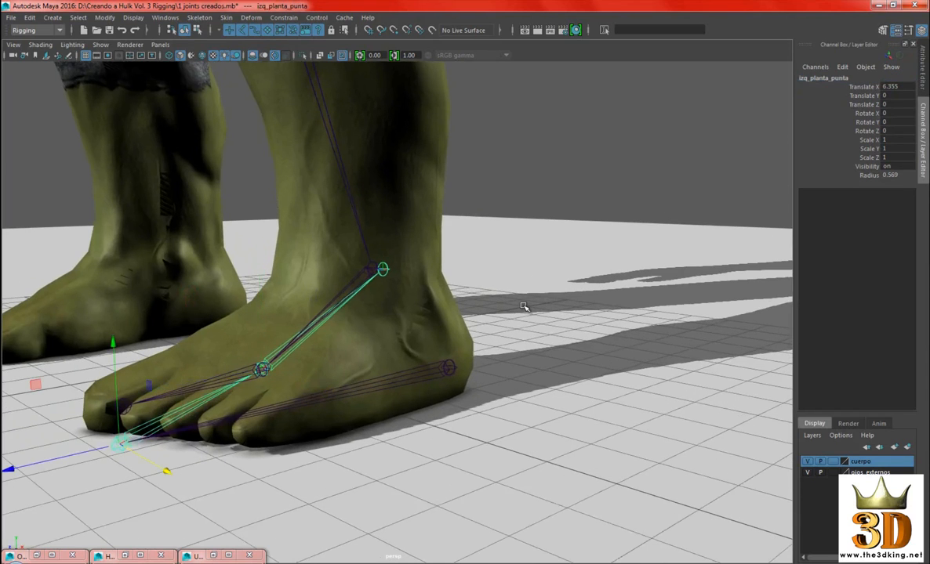
left_click(203, 384)
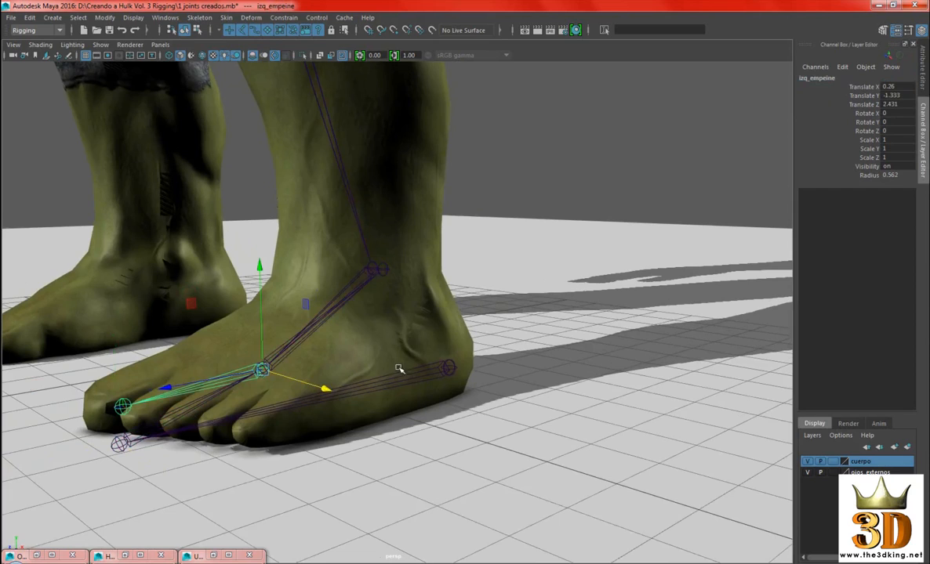
Rename the ankle joint at the end of the separate foot chain as izq_planta_tobillo
left_click(263, 414)
key("Down")
key("Down")
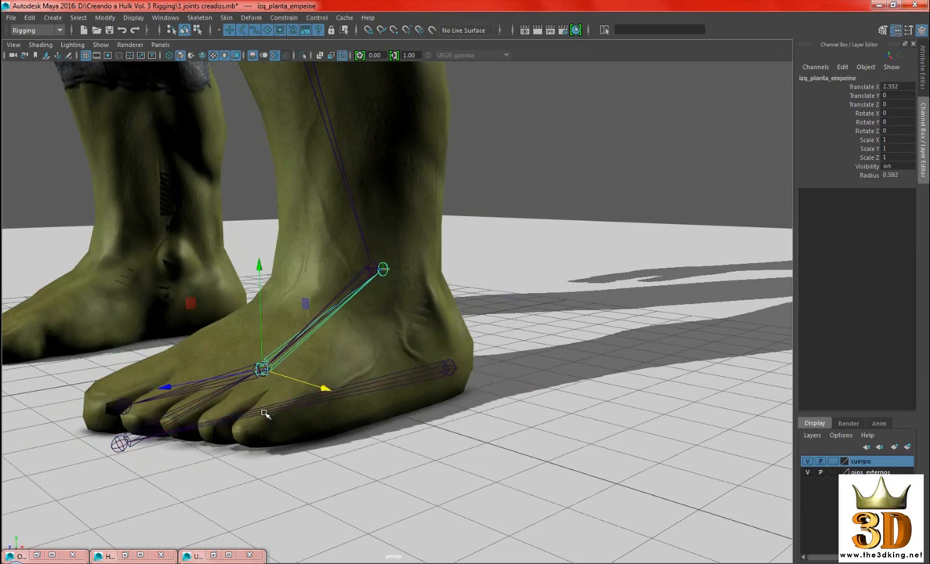
right_click_drag(676, 179, 600, 178, "alt")
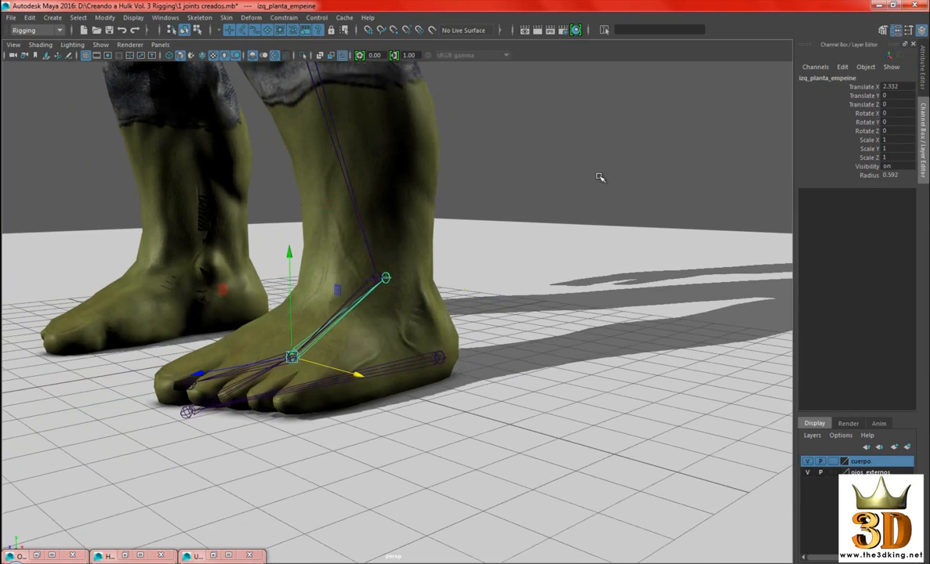
key("Up")
key("f")
left_click(809, 78)
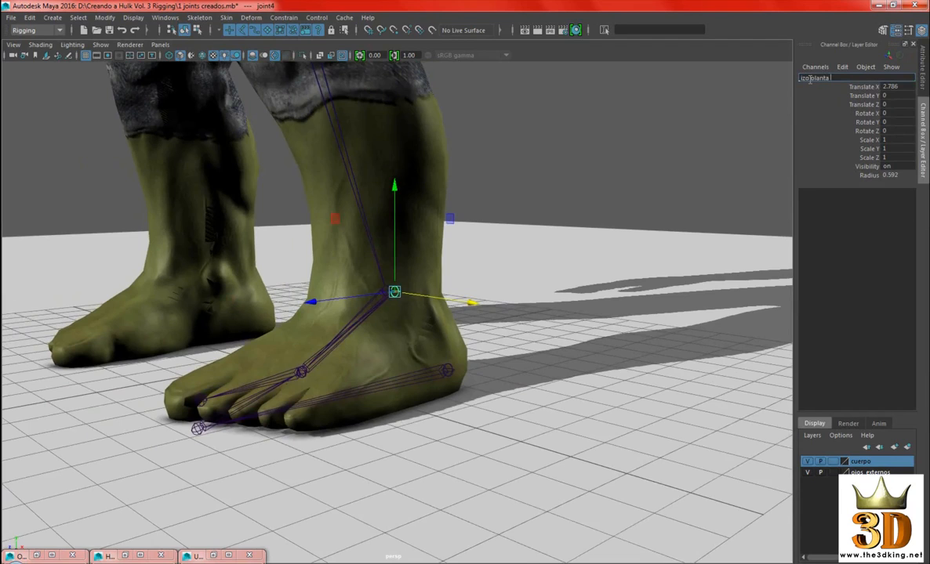
type("izq planta tobillo")
key("Return")
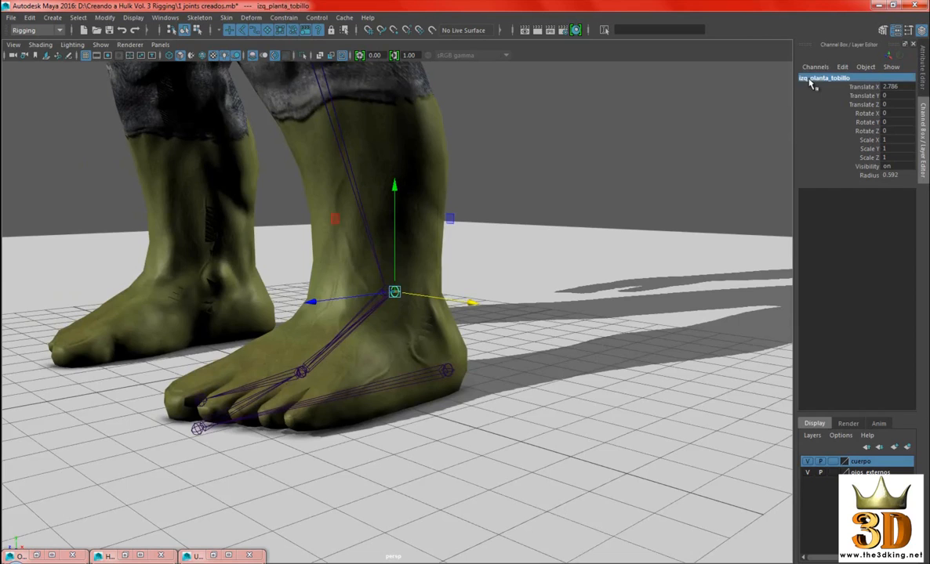
Select the separate foot chain from its heel joint, izq_planta_talon
scroll(694, 169, "up", 2)
scroll(575, 244, "down", 4)
left_click(562, 224)
right_click_drag(562, 225, 482, 227, "alt")
left_click_drag(482, 227, 550, 307, "alt")
right_click_drag(550, 307, 331, 217, "alt")
right_click_drag(401, 230, 473, 258, "alt")
middle_click_drag(473, 259, 487, 305, "alt")
left_click_drag(458, 283, 468, 282, "alt")
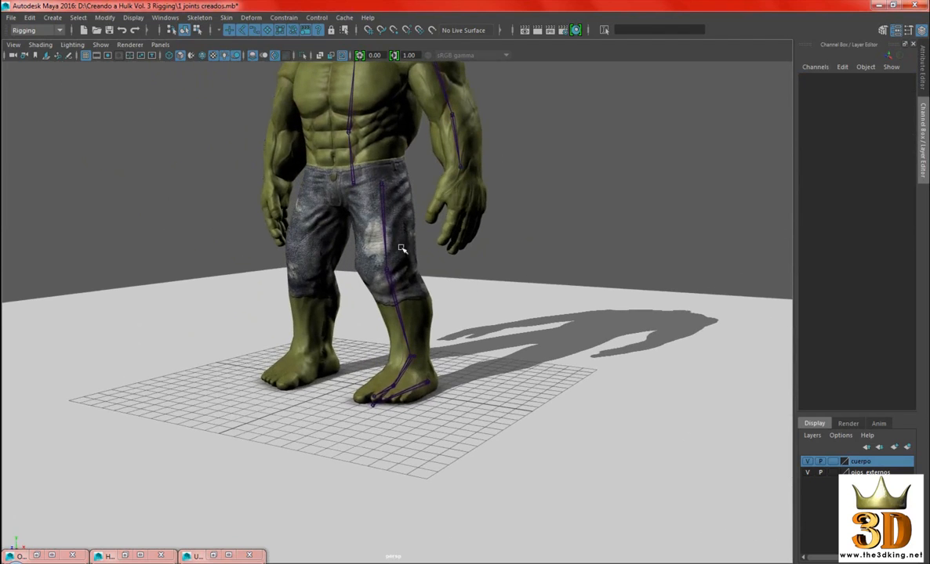
right_click_drag(426, 366, 458, 404, "alt")
left_click(437, 409)
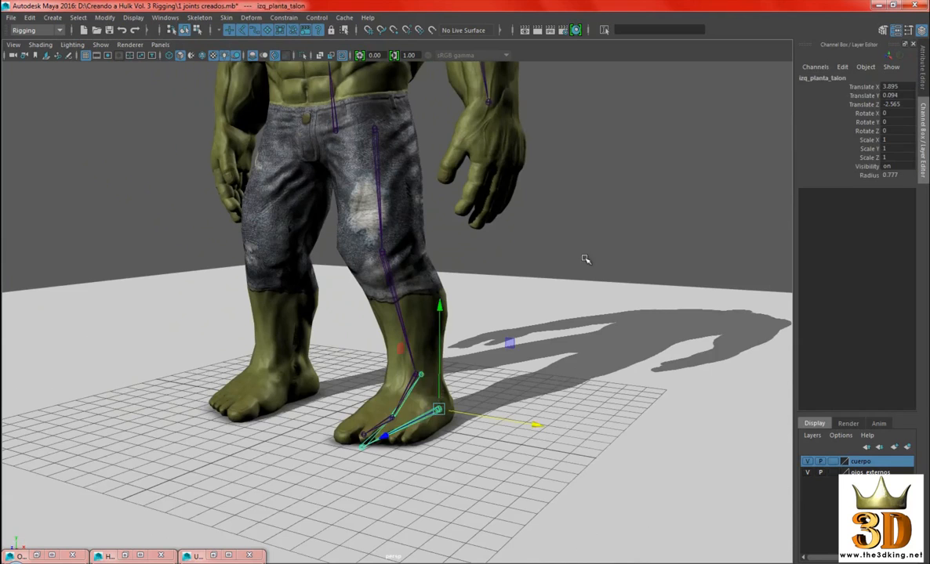
right_click_drag(639, 261, 607, 238, "alt")
left_click_drag(607, 238, 638, 184, "alt")
Enable drawing overrides for izq_planta_talon and set its index colour to red, then deselect the chain
key("ctrl+a")
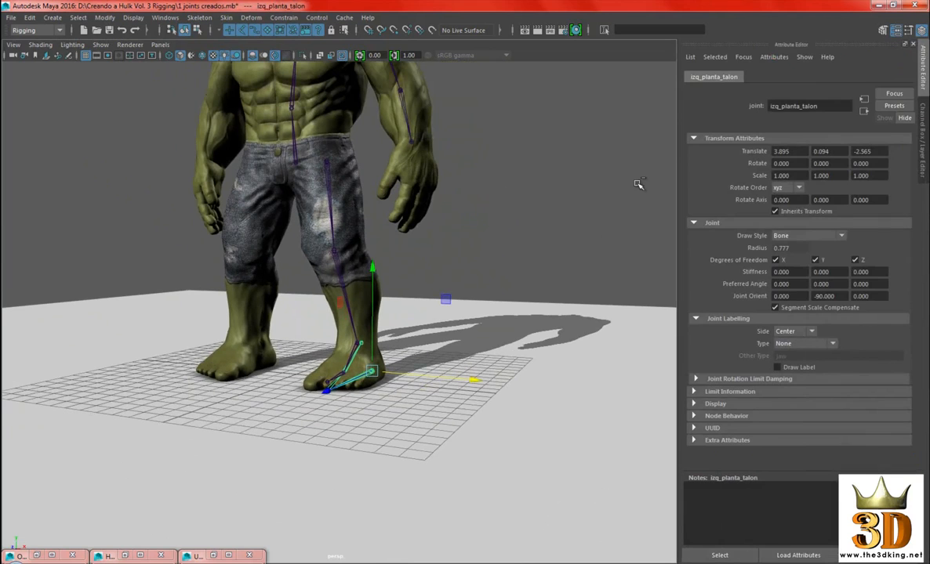
key("ctrl+a")
key("ctrl+a")
left_click(736, 405)
scroll(776, 403, "down", 3)
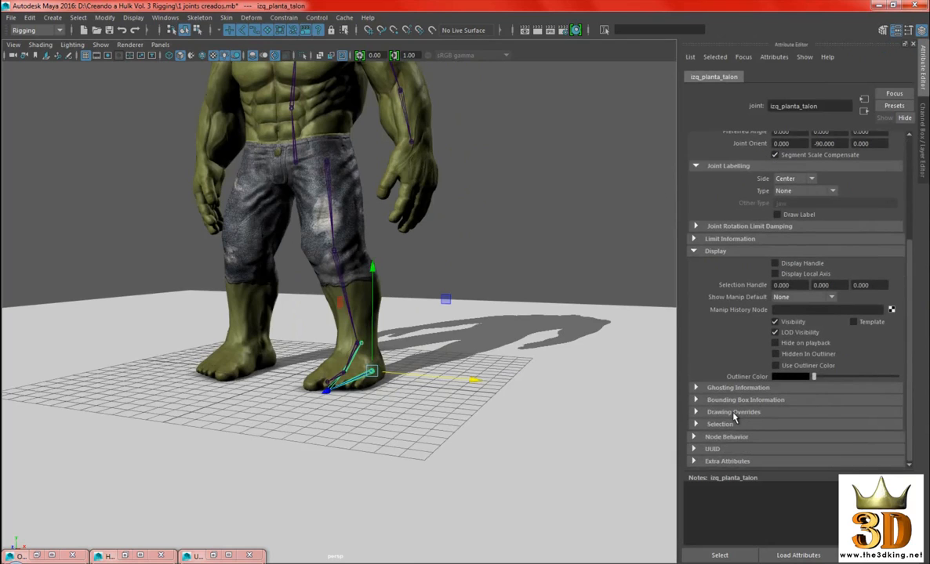
left_click(734, 413)
scroll(795, 381, "down", 2)
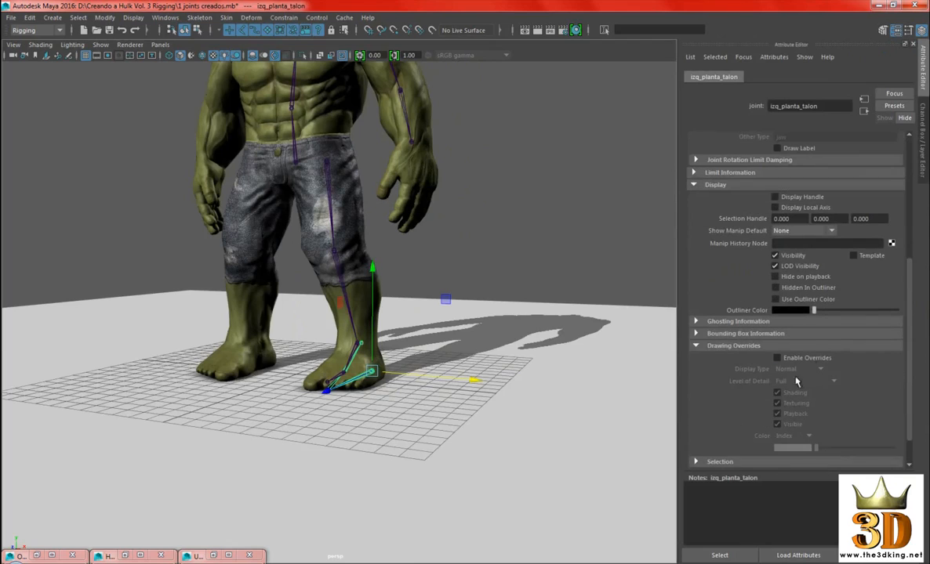
left_click(819, 358)
scroll(855, 371, "down", 1)
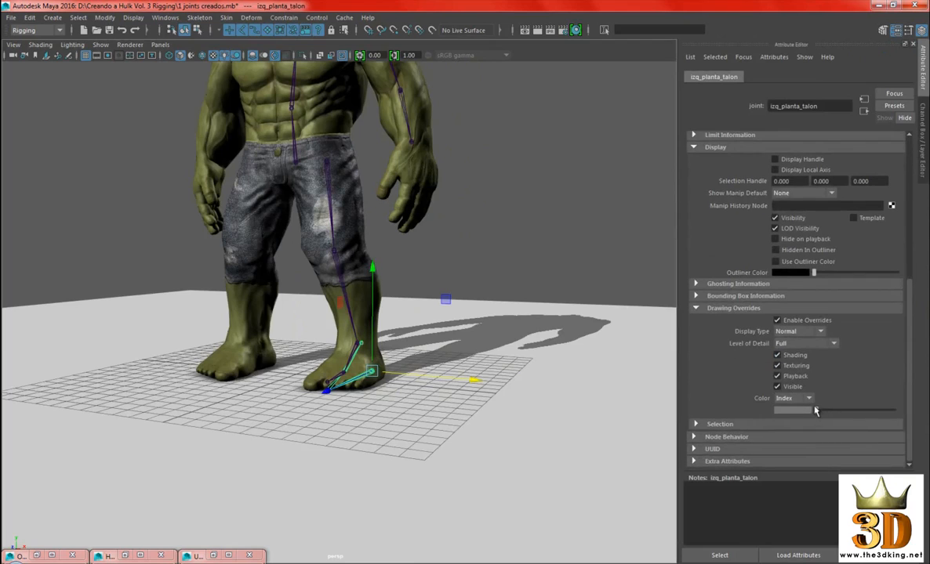
left_click_drag(816, 413, 848, 414)
left_click(549, 228)
Show the Channel Box again in place of the Attribute Editor
scroll(541, 235, "down", 3)
left_click_drag(533, 245, 379, 421, "alt")
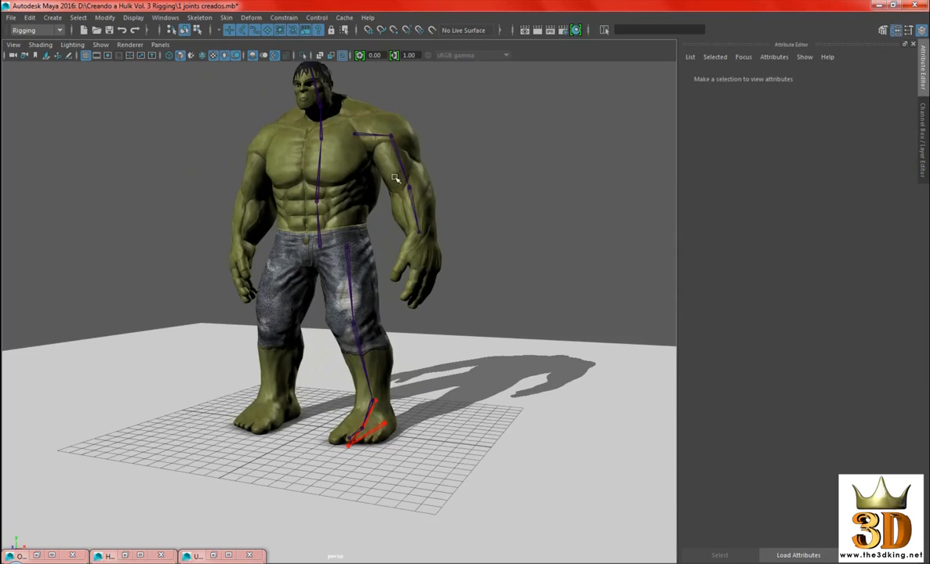
left_click_drag(482, 201, 565, 227, "alt")
left_click(922, 30)
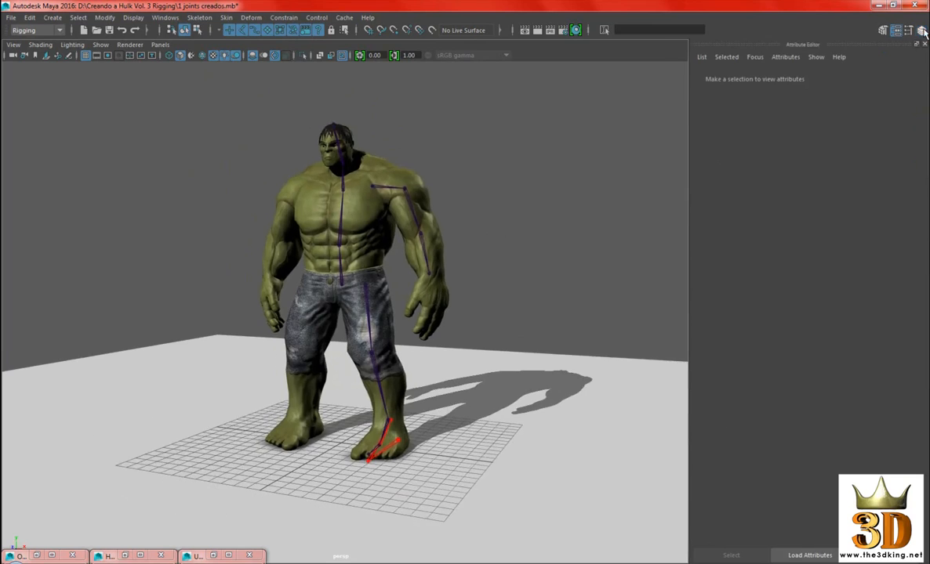
left_click(923, 31)
right_click_drag(504, 276, 596, 257, "alt")
middle_click_drag(596, 257, 596, 247, "alt")
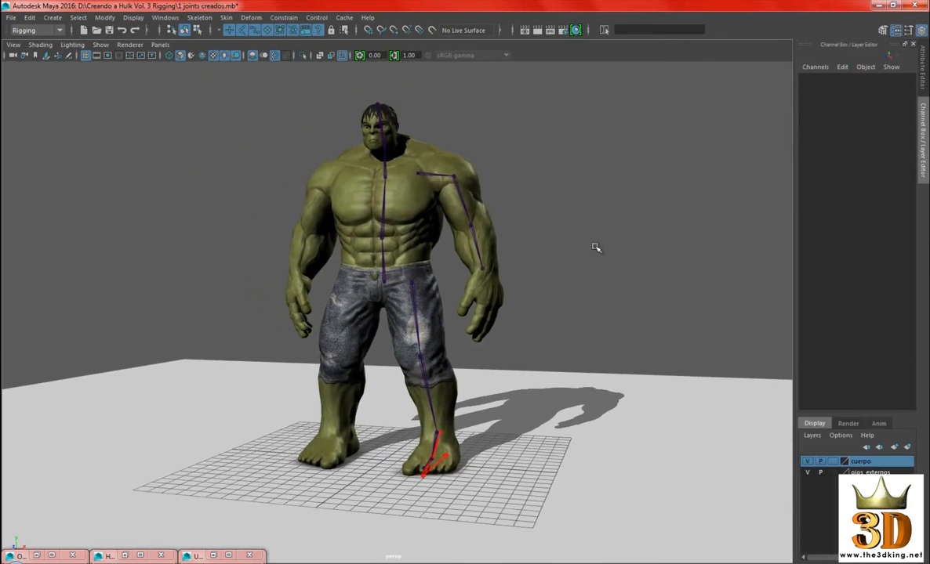
Examine the body, arm and leg joint chains from several angles
right_click_drag(566, 227, 579, 228, "alt")
left_click_drag(579, 227, 583, 226, "alt")
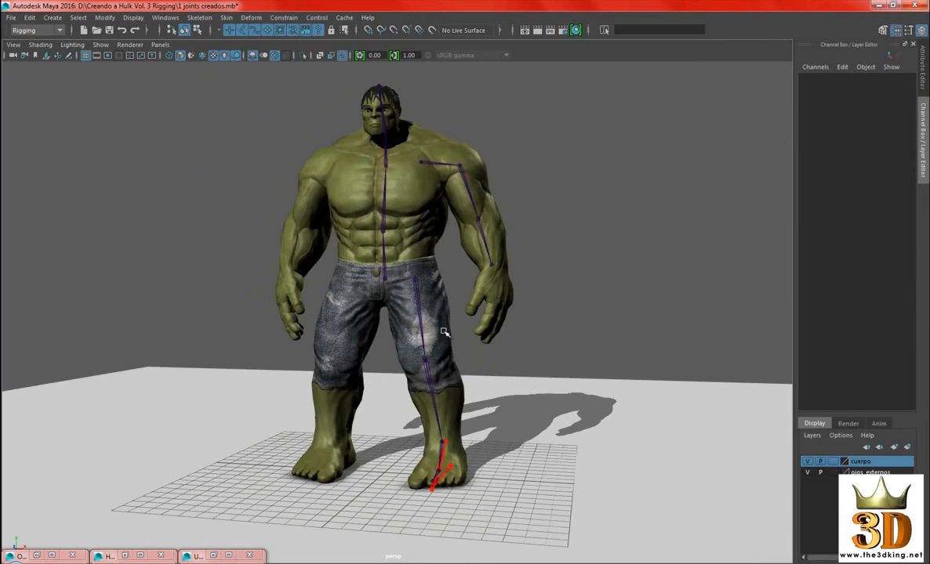
left_click_drag(519, 430, 600, 243, "alt")
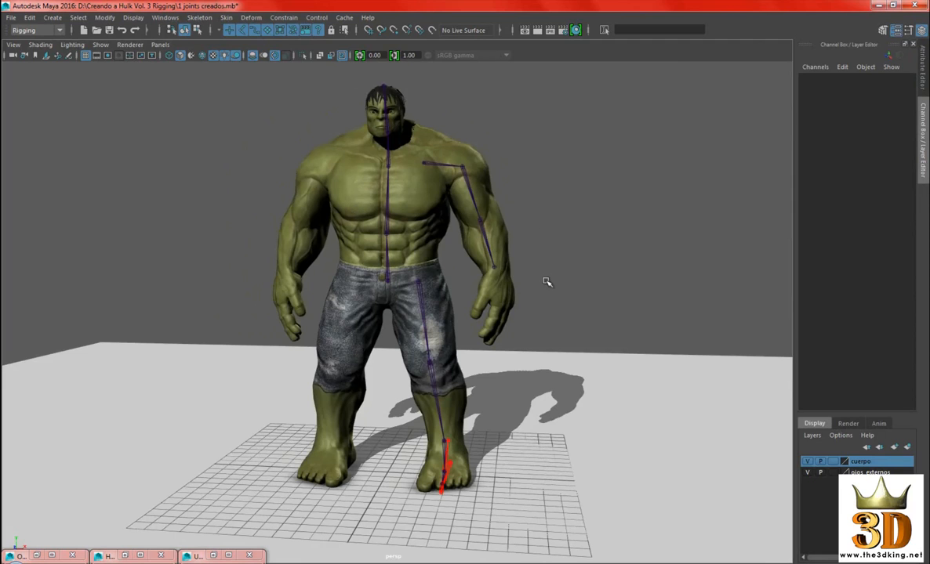
left_click_drag(556, 254, 597, 220, "alt")
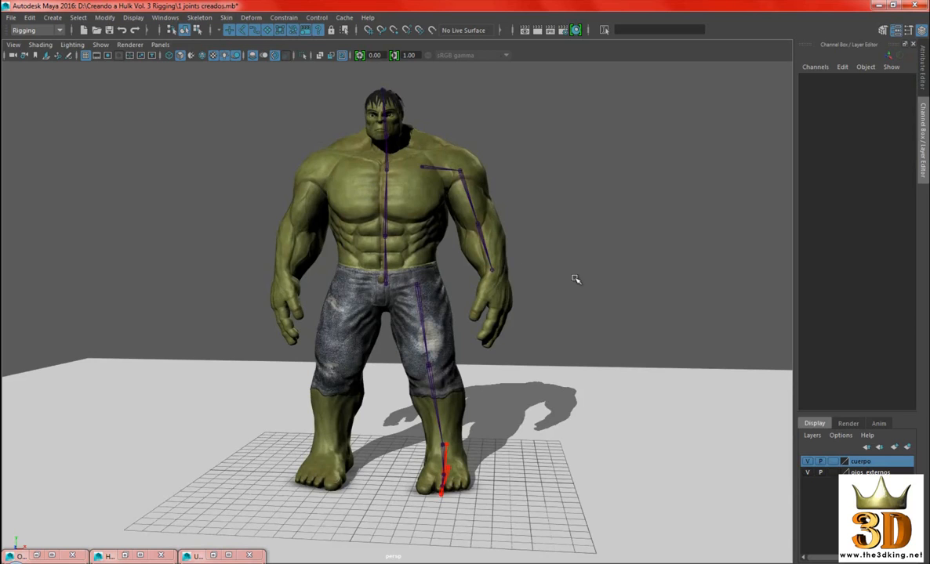
left_click_drag(553, 236, 416, 153, "alt")
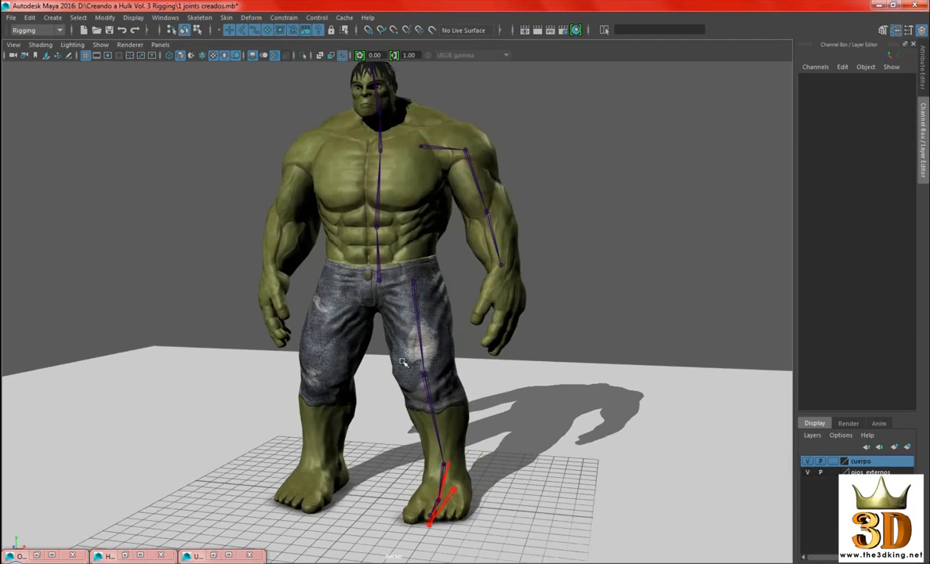
left_click_drag(524, 270, 472, 263, "alt")
right_click_drag(540, 230, 604, 267, "alt")
mouse_move(604, 267)
left_mouse_down("alt")
mouse_move(545, 262)
mouse_move(621, 263)
left_mouse_up("alt")
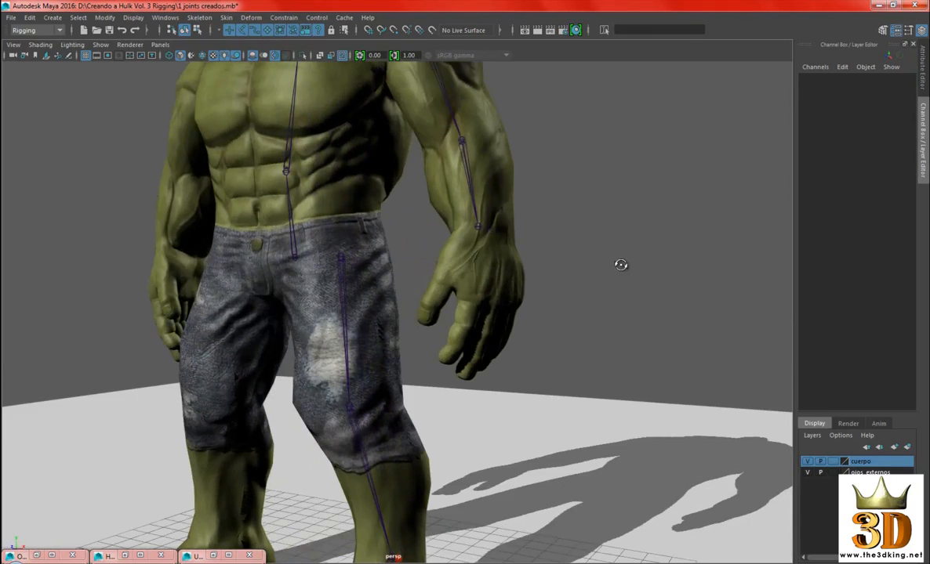
left_click_drag(564, 256, 574, 305, "alt")
right_click_drag(573, 305, 517, 250, "alt")
left_click_drag(517, 249, 492, 249, "alt")
right_click_drag(491, 249, 516, 257, "alt")
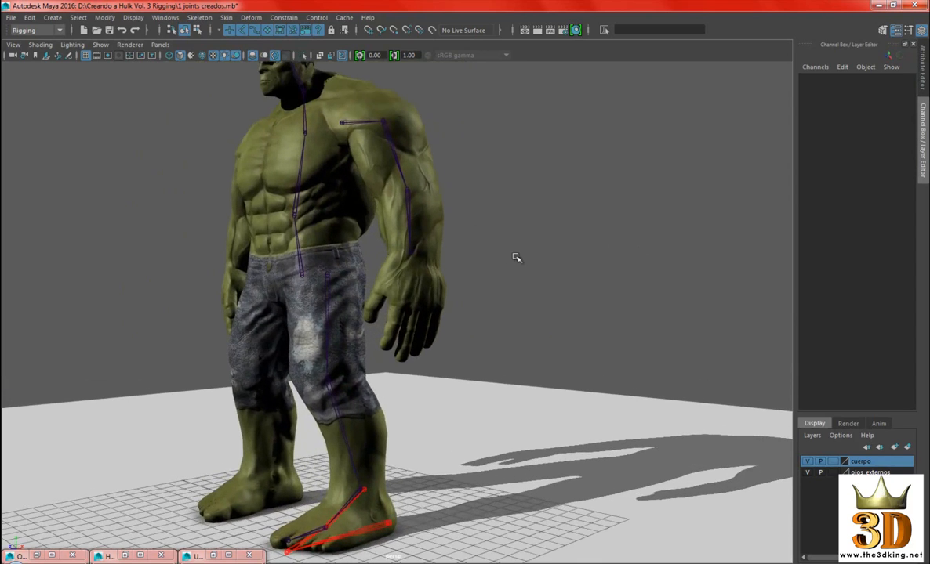
Turn on Snap to Projected Center and place a new joint at the base of the left hand's little finger
left_click(406, 32)
right_click_drag(505, 215, 574, 264, "alt")
left_click_drag(548, 285, 455, 272, "alt")
right_click_drag(455, 272, 479, 269, "alt")
left_click_drag(480, 269, 527, 254, "alt")
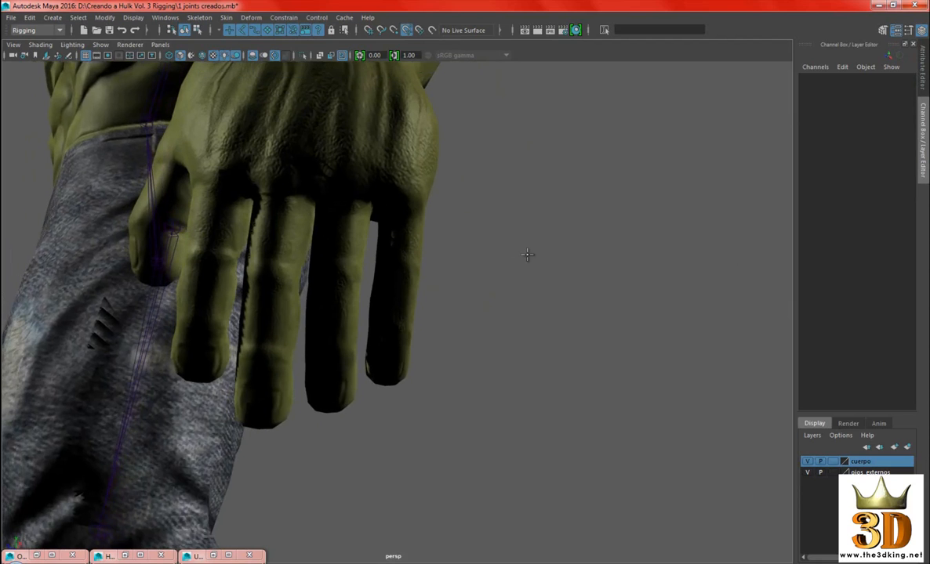
right_click_drag(527, 254, 501, 252, "alt")
middle_click_drag(417, 242, 444, 257, "alt")
right_click_drag(444, 257, 466, 281, "alt")
left_click_drag(466, 281, 463, 273, "alt")
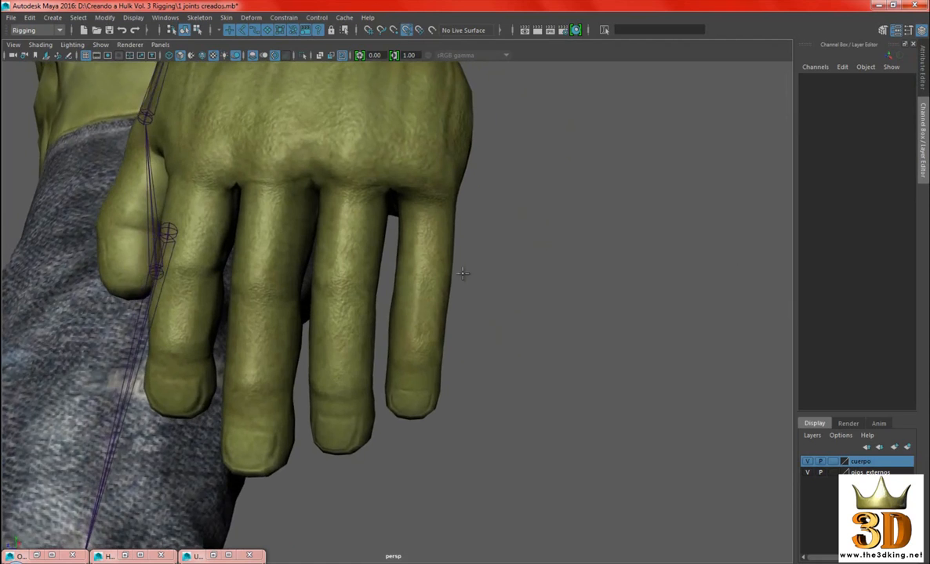
left_click_drag(435, 221, 430, 224, "alt")
left_click(426, 219)
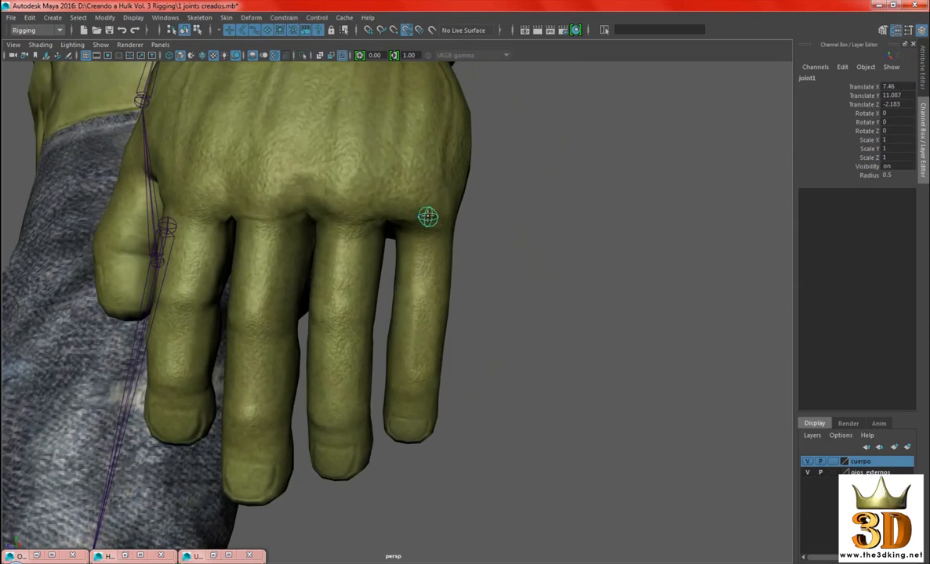
Add a second joint at the little finger's first crease, working from the palm side
left_click_drag(427, 217, 336, 279, "alt")
scroll(415, 252, "down", 5)
scroll(428, 352, "up", 4)
left_click_drag(427, 353, 364, 346, "alt")
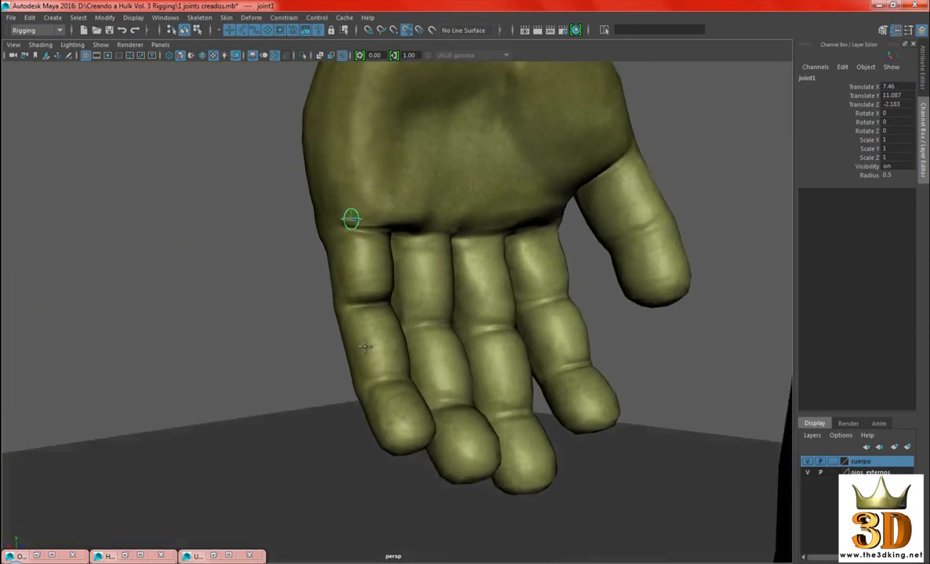
scroll(364, 346, "up", 3)
left_click_drag(462, 345, 413, 330, "alt")
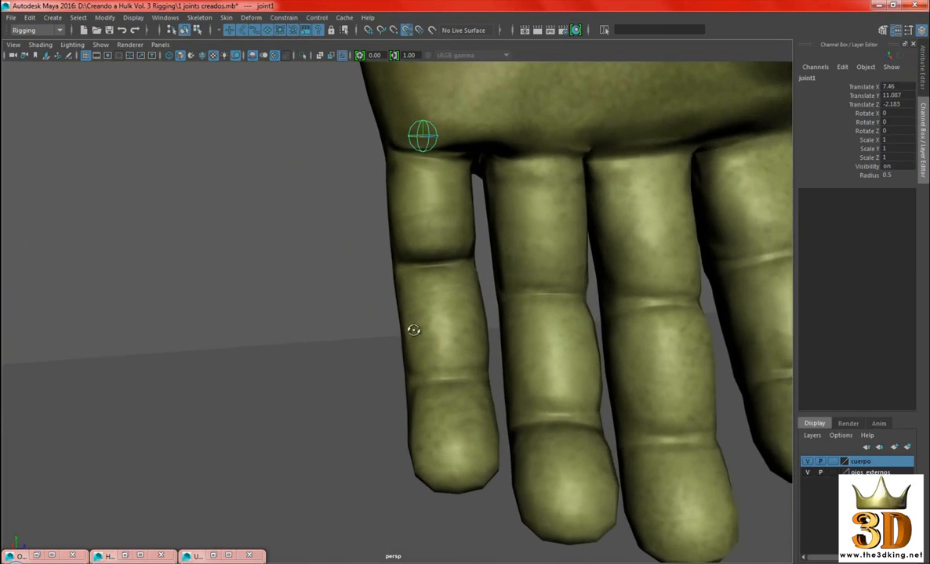
scroll(384, 294, "down", 4)
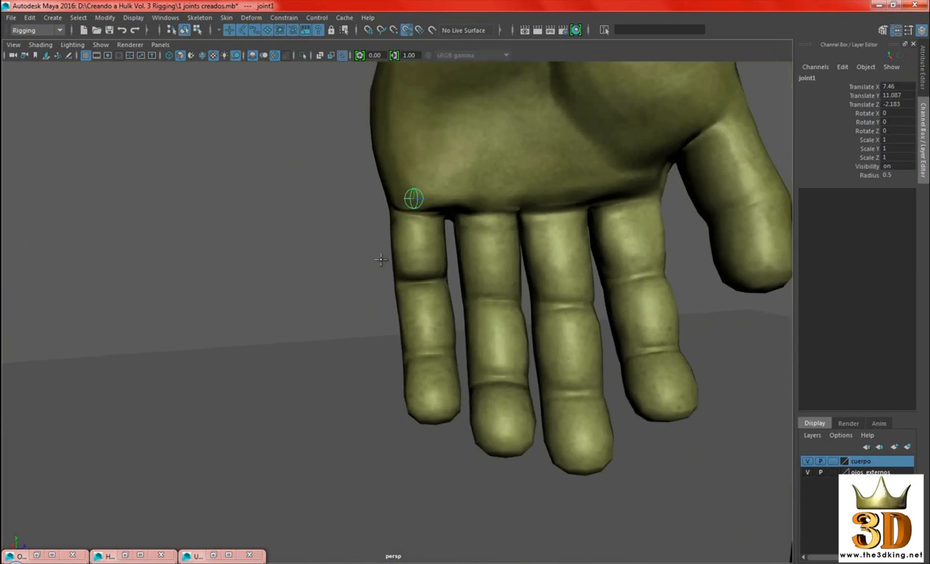
middle_click_drag(435, 274, 388, 287, "alt")
scroll(386, 289, "up", 2)
left_click(362, 287)
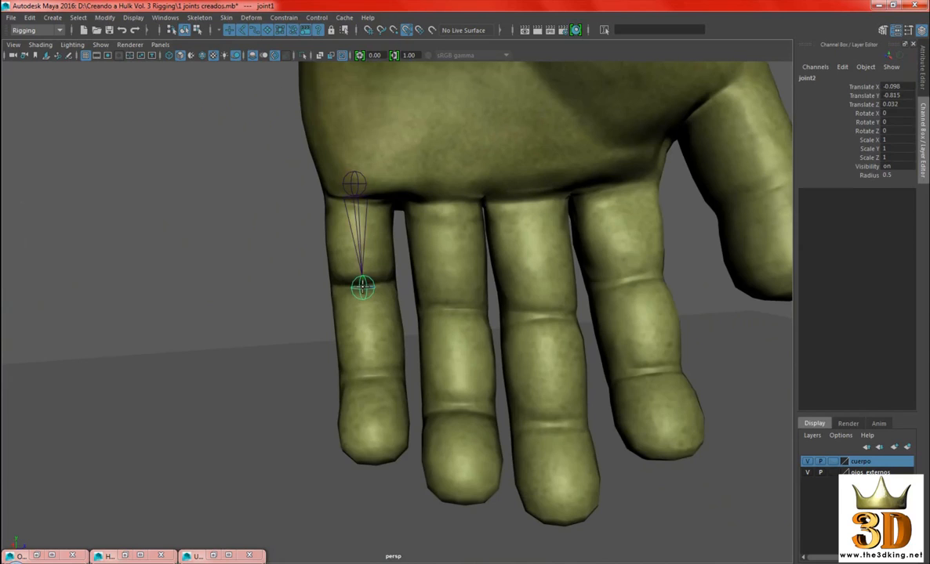
left_click_drag(363, 287, 360, 287)
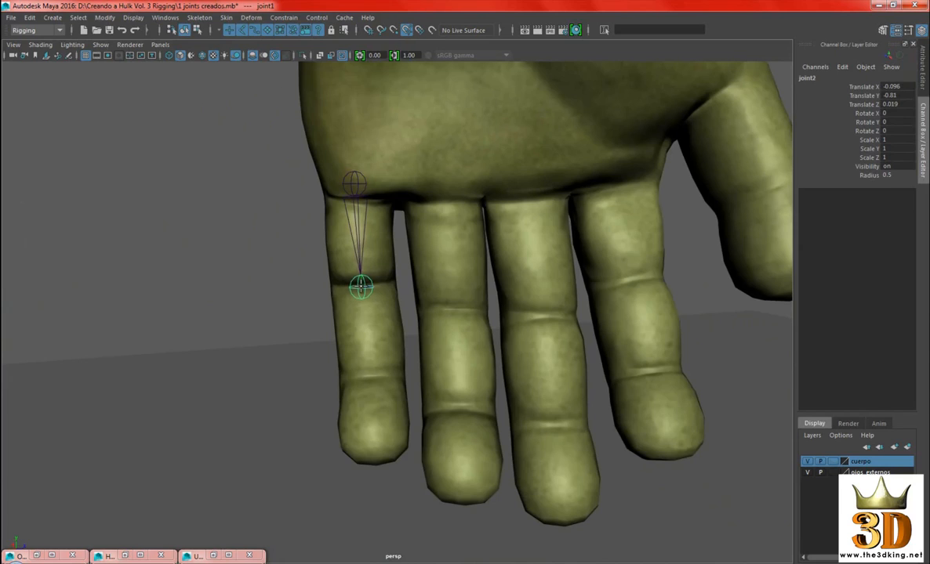
Add joints at the little finger's last crease and fingertip, and finish the chain
left_click(369, 380)
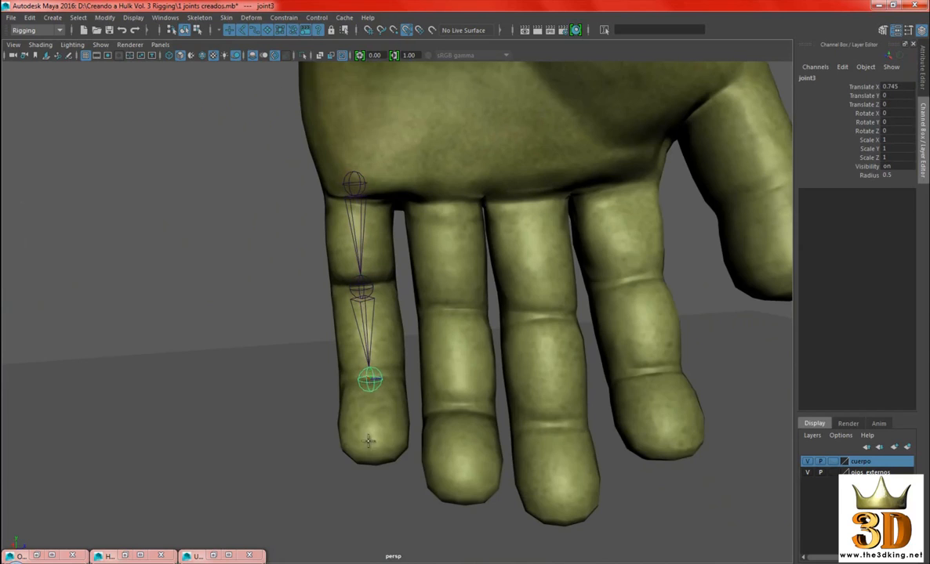
left_click(375, 464)
left_click_drag(425, 459, 572, 353, "alt")
scroll(572, 353, "down", 2)
right_click_drag(573, 353, 345, 282, "alt")
left_click_drag(345, 282, 436, 271, "alt")
left_click_drag(509, 291, 468, 384, "alt")
key("Return")
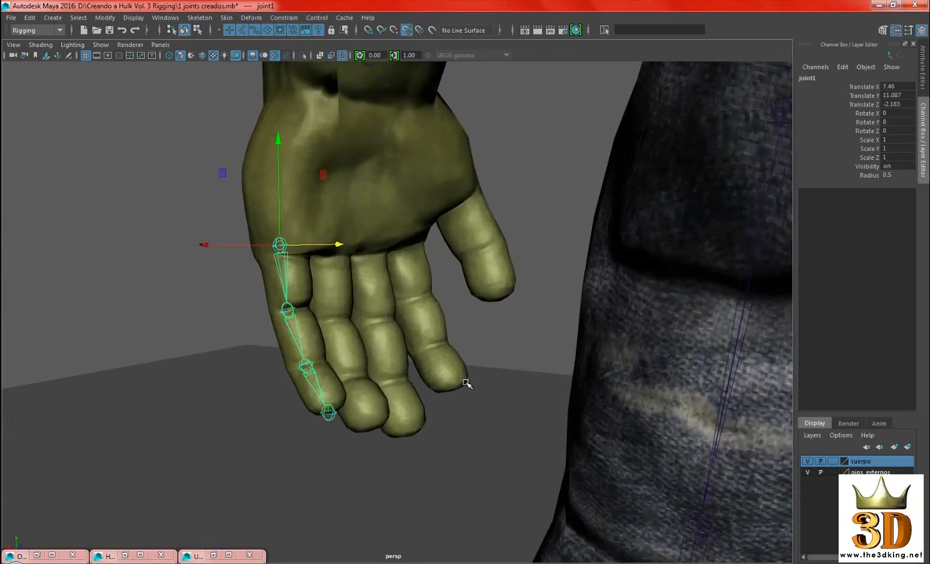
Create a separate four-joint chain along the left ring finger, from its base through both creases to the tip
key("g")
right_click_drag(377, 297, 480, 358, "alt")
mouse_move(480, 358)
left_mouse_down("alt")
mouse_move(442, 354)
mouse_move(380, 321)
mouse_move(392, 249)
mouse_move(400, 290)
left_mouse_up("alt")
left_click(391, 222)
left_click(401, 310)
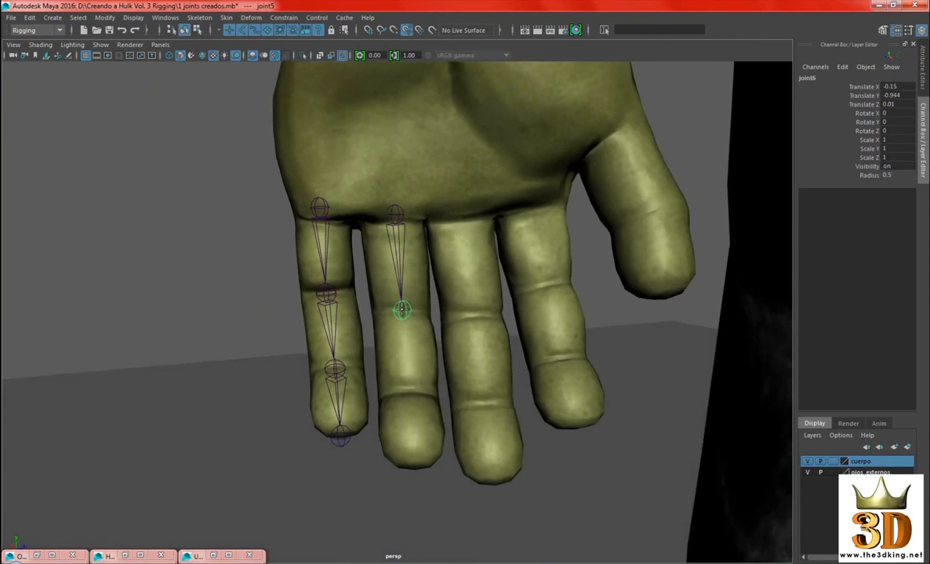
left_click_drag(411, 367, 406, 357, "alt")
left_click(408, 336)
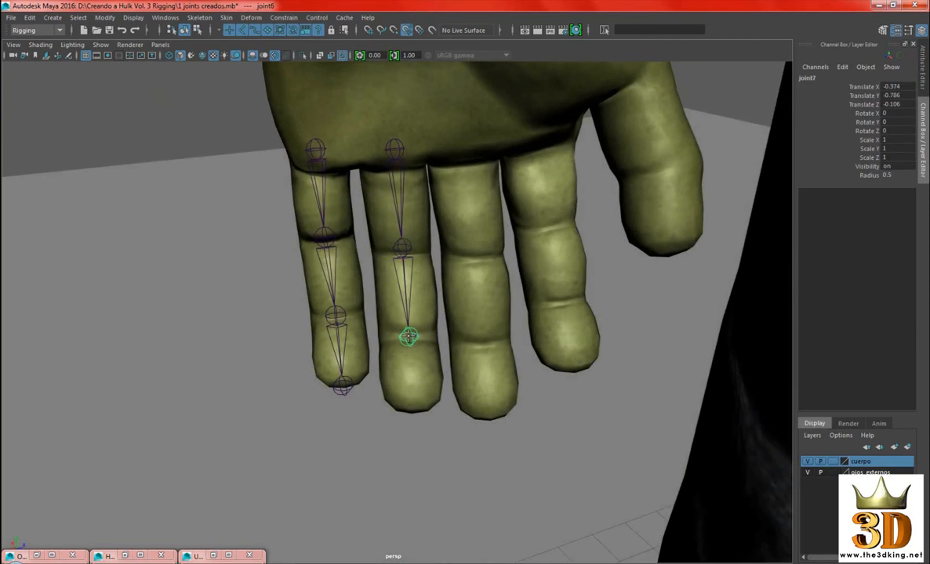
left_click(416, 410)
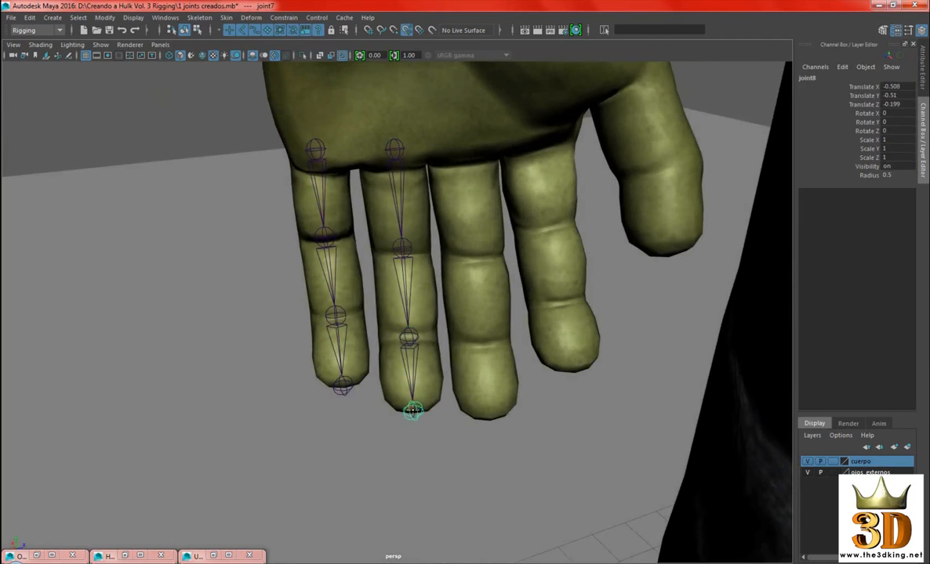
scroll(443, 382, "down", 1)
key("Return")
Create a separate four-joint chain along the left middle finger, from its base through both creases to the tip
left_click_drag(443, 381, 462, 294, "alt")
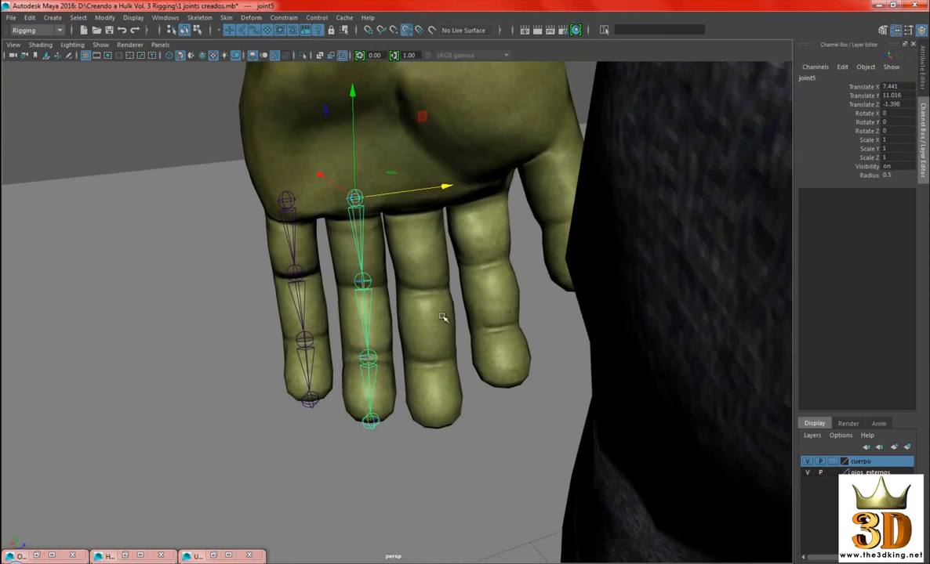
left_click_drag(390, 224, 429, 227, "alt")
left_click(422, 220)
left_click(442, 325)
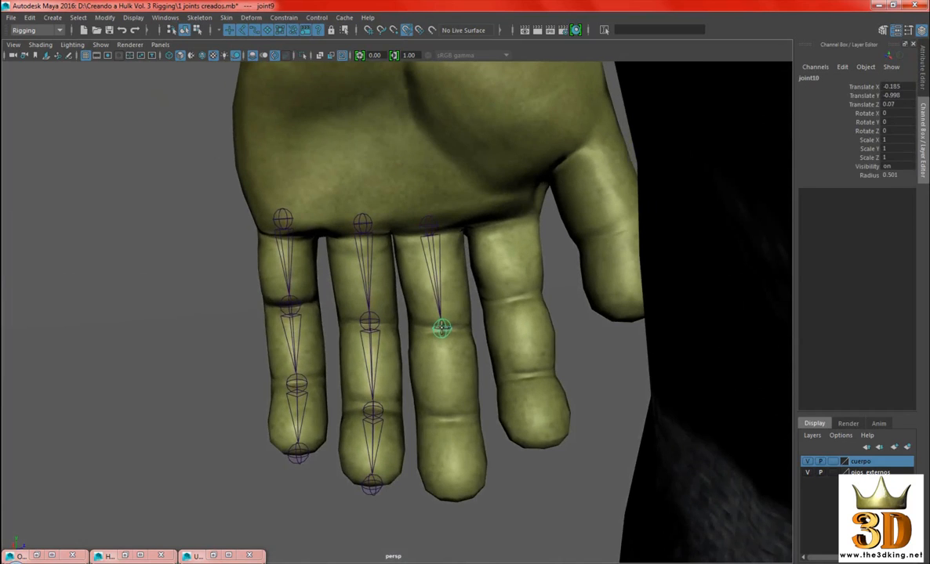
left_click(448, 419)
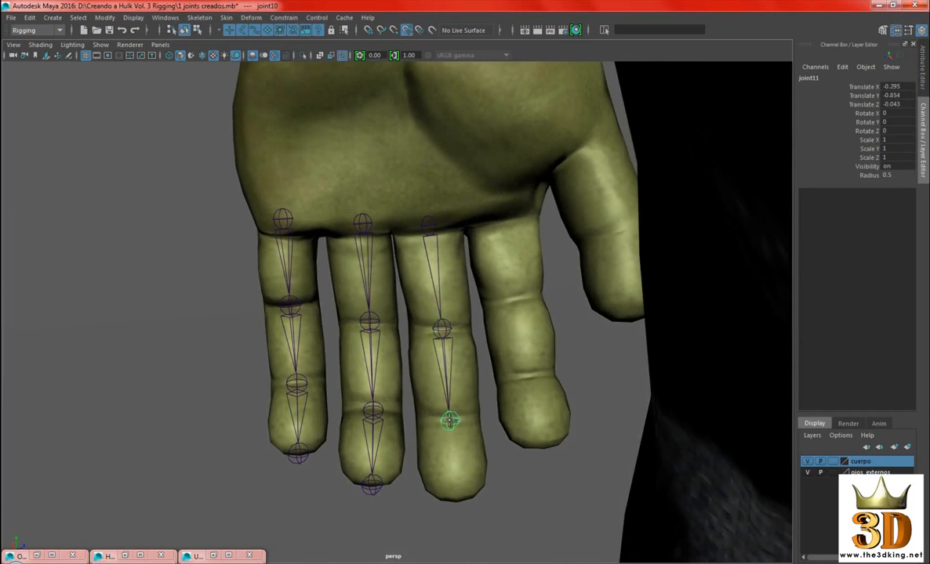
left_click(454, 500)
key("Return")
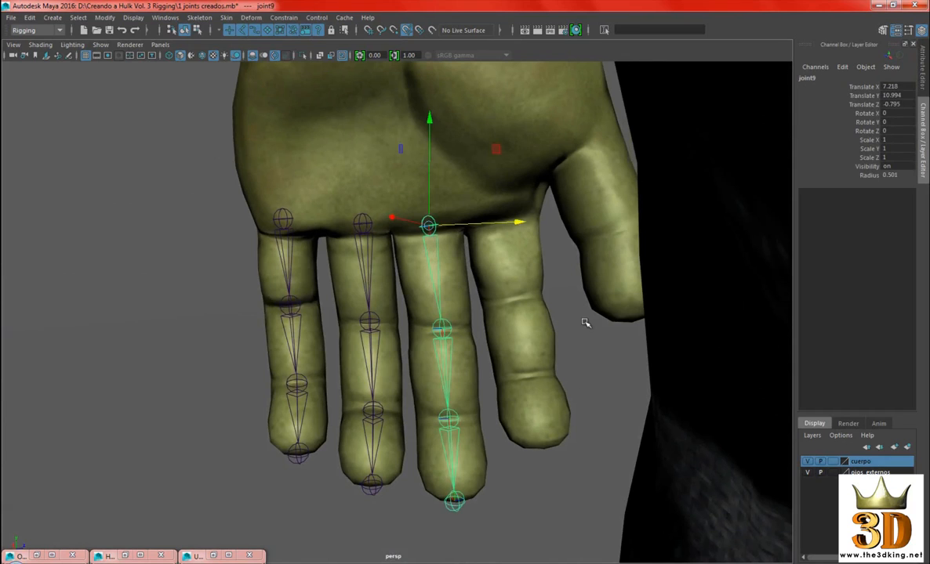
Create a separate four-joint chain along the left index finger, from its base through both creases to the tip
middle_click_drag(586, 322, 572, 337, "alt")
key("g")
left_click_drag(499, 252, 506, 251, "alt")
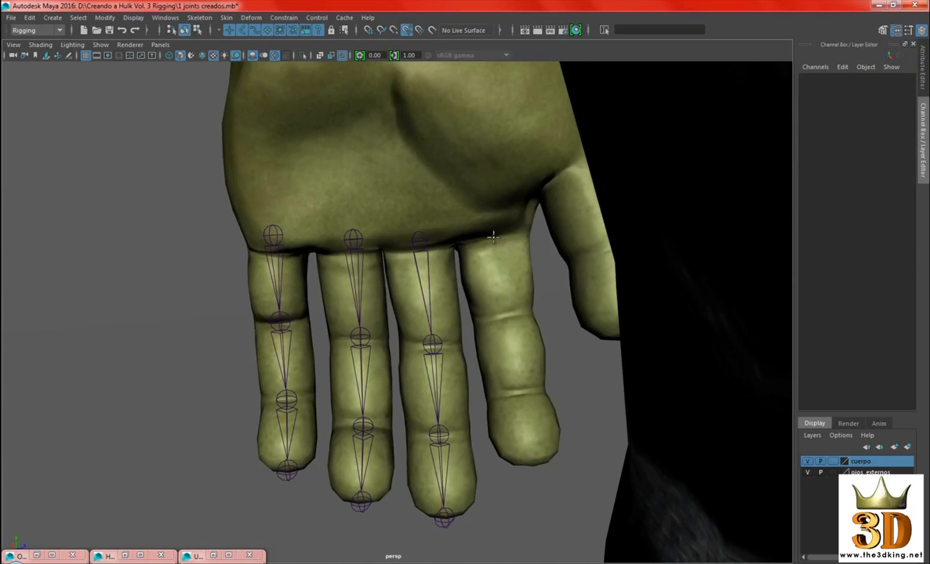
left_click(494, 235)
left_click(505, 316)
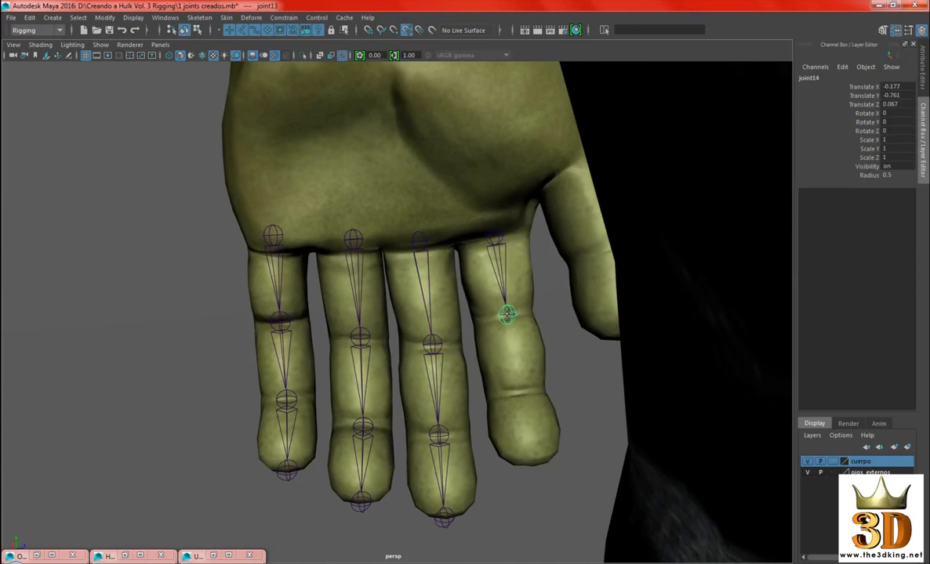
left_click(519, 393)
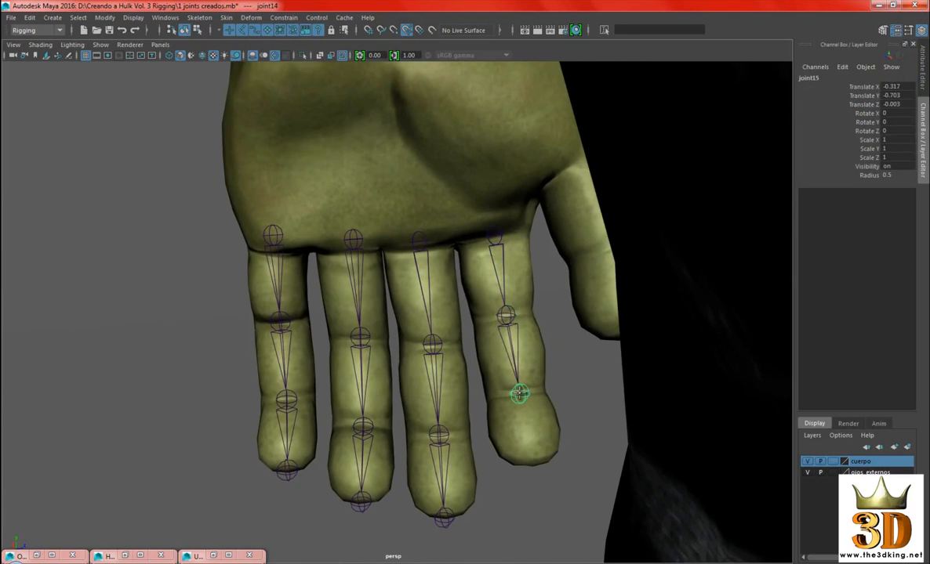
left_click(531, 464)
key("Return")
Create a separate three-joint chain along the left thumb, from its base through the crease to the tip
left_click_drag(656, 359, 618, 257, "alt")
left_click(646, 216)
scroll(617, 255, "up", 1)
left_click_drag(565, 227, 378, 253, "alt")
scroll(571, 293, "up", 2)
right_click_drag(378, 254, 527, 320, "alt")
left_click_drag(527, 320, 505, 345, "alt")
left_click(479, 270)
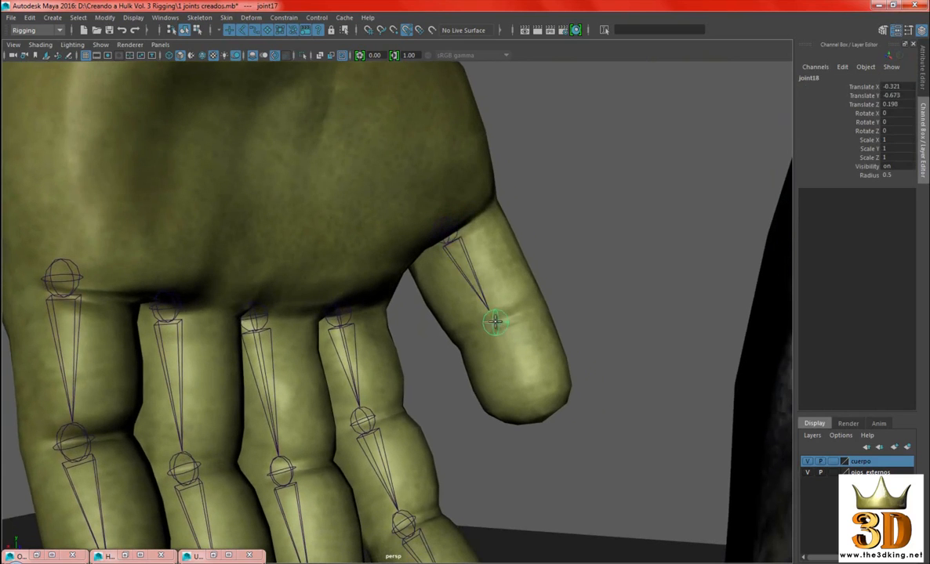
left_click_drag(533, 409, 534, 415)
key("Return")
Place a single separate joint in the middle of the left palm, between the wrist and the thumb's base
left_click_drag(616, 369, 639, 282, "alt")
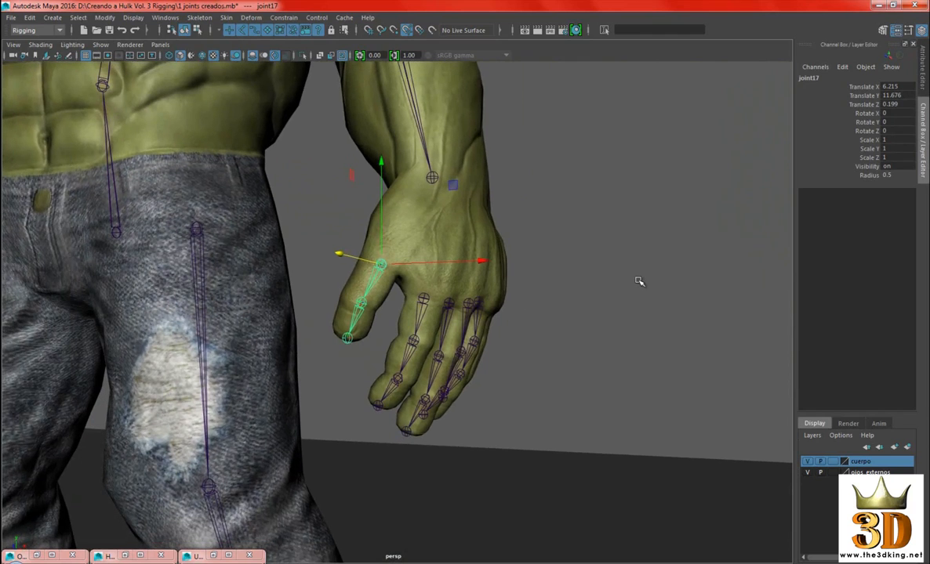
left_click_drag(453, 277, 499, 310, "alt")
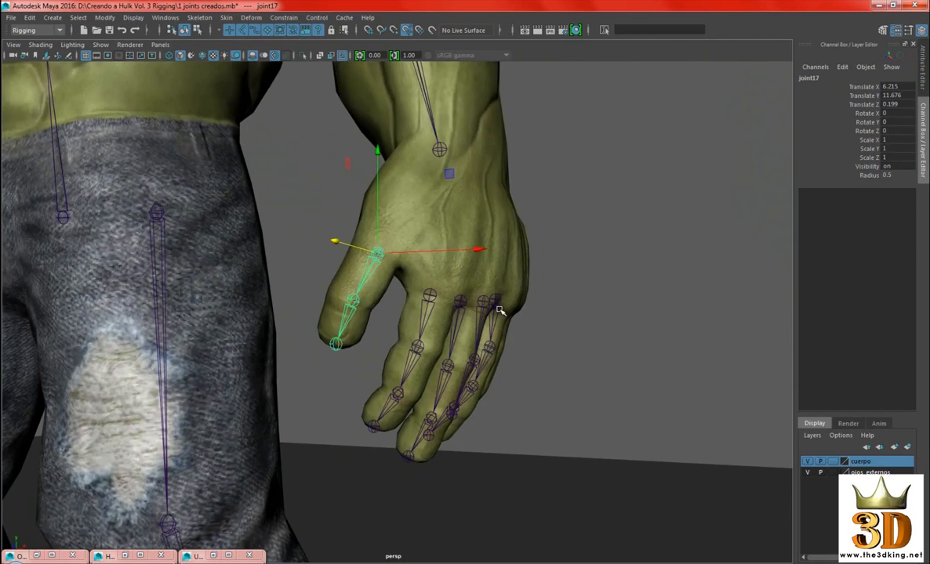
left_click_drag(317, 241, 577, 245, "alt")
right_click_drag(405, 243, 447, 189, "alt")
left_click_drag(433, 179, 431, 167, "alt")
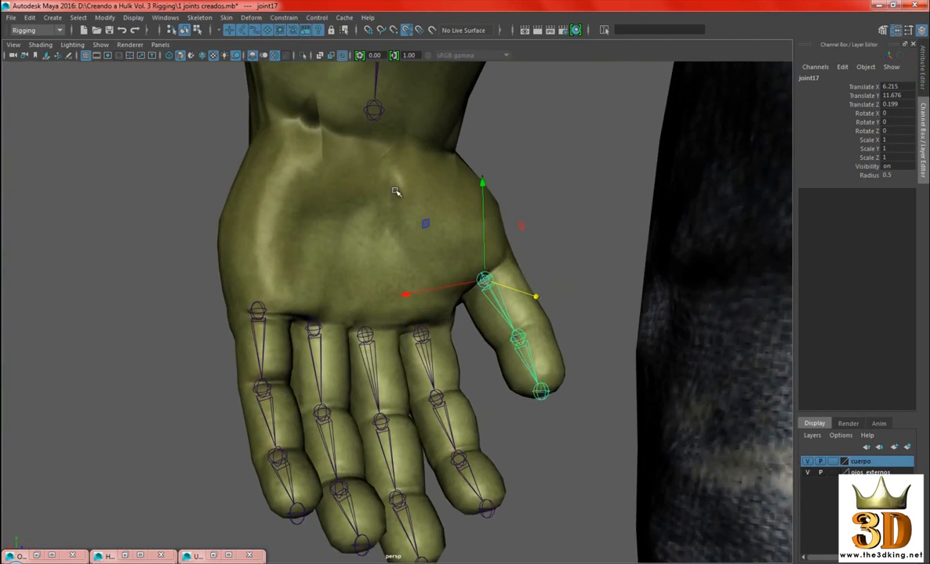
right_click_drag(424, 239, 456, 263, "alt")
left_click_drag(457, 264, 464, 267, "alt")
right_click_drag(560, 237, 622, 218, "alt")
left_click(559, 120)
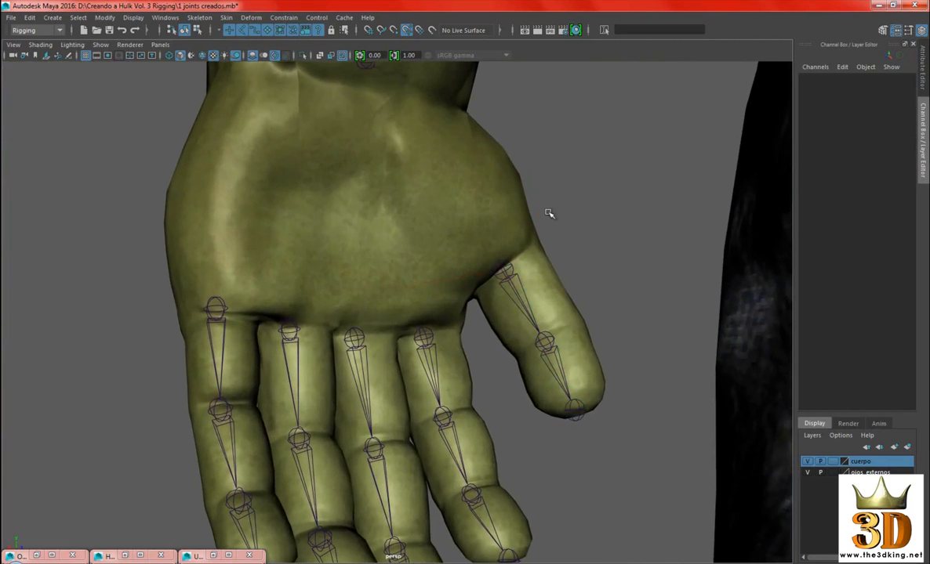
left_click_drag(455, 230, 449, 227, "alt")
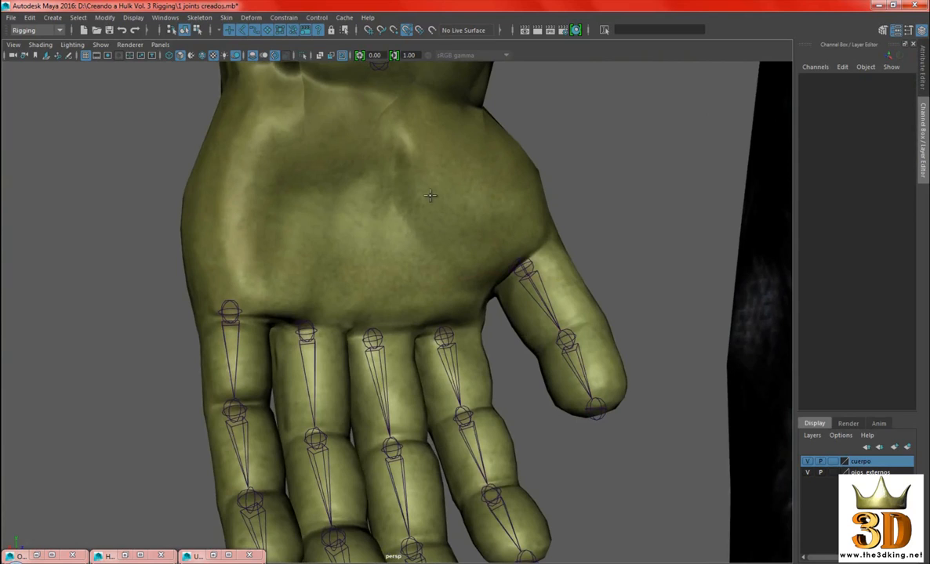
left_click(421, 201)
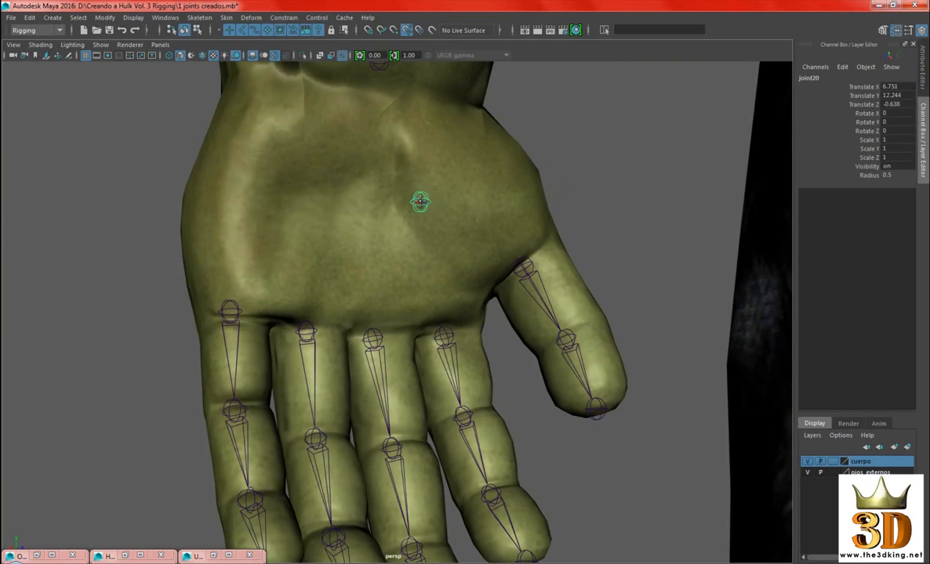
key("w")
Turn off snapping to projected centre and parent the thumb's base joint to the palm joint
right_click_drag(532, 246, 415, 212, "alt")
left_click_drag(416, 211, 531, 214, "alt")
left_click(532, 214)
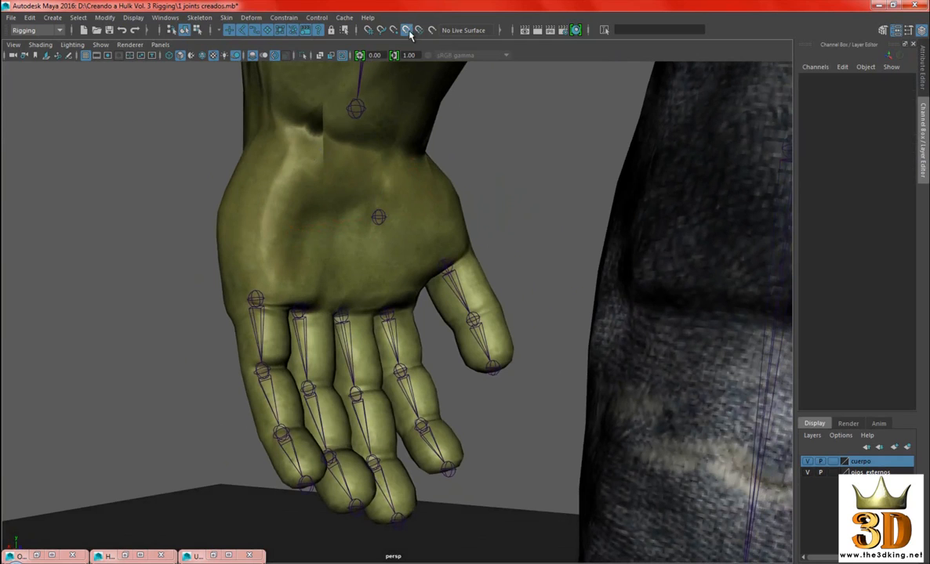
right_click_drag(486, 182, 457, 302, "alt")
left_click(454, 260)
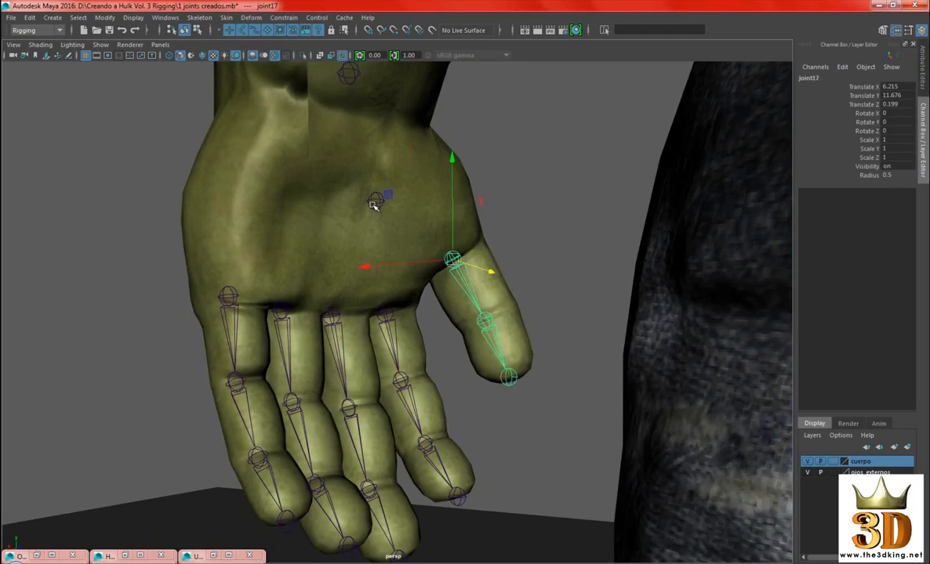
left_click(374, 201)
key("p")
left_click(444, 218)
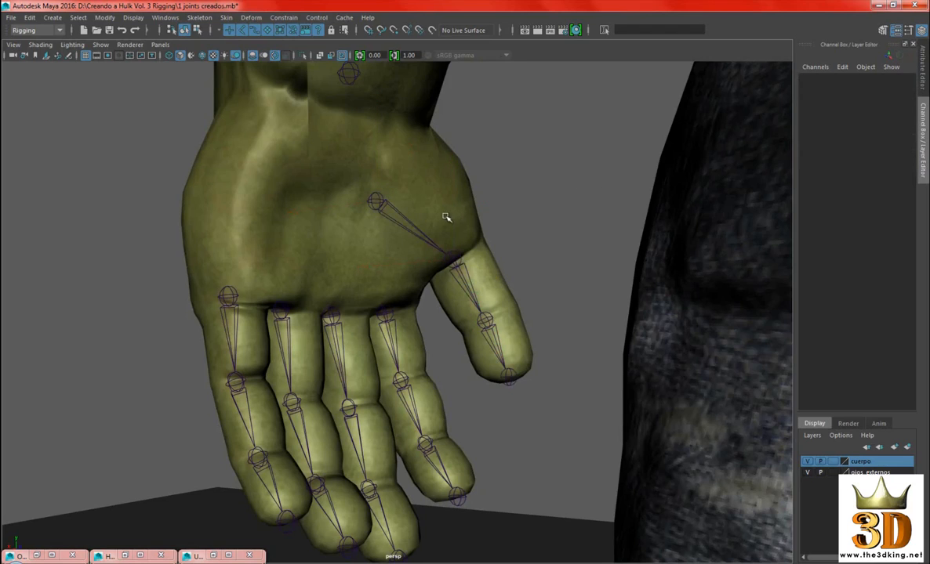
Examine the extended thumb chain and the finger chains of the left hand from several angles
left_click(376, 203)
left_click_drag(485, 292, 419, 265, "alt")
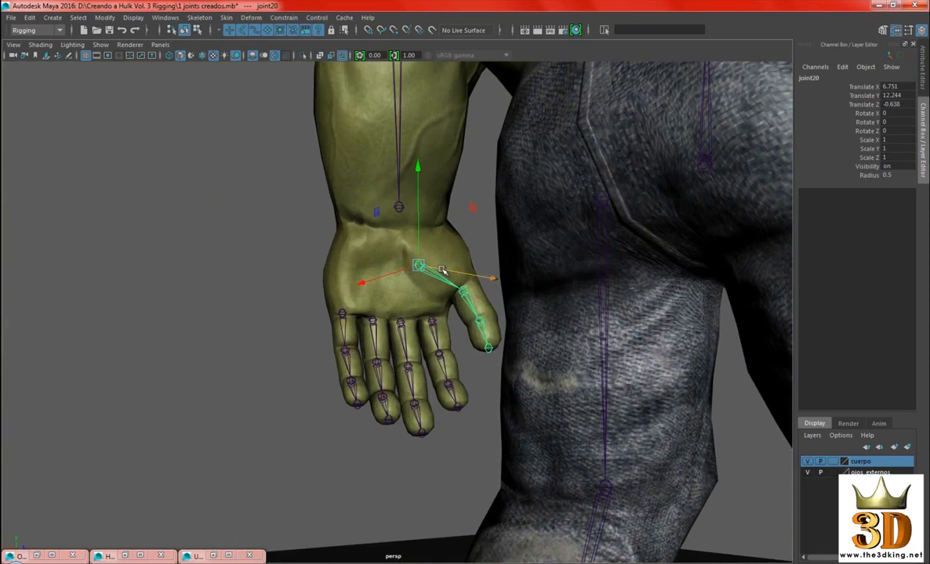
left_click_drag(441, 270, 590, 197, "alt")
left_click(668, 251)
left_click_drag(668, 251, 643, 272, "alt")
right_click_drag(643, 271, 541, 263, "alt")
left_click_drag(541, 263, 498, 275, "alt")
right_click_drag(499, 274, 541, 284, "alt")
mouse_move(541, 284)
left_mouse_down("alt")
mouse_move(525, 273)
mouse_move(535, 273)
left_mouse_up("alt")
right_click_drag(535, 273, 597, 327, "alt")
left_click_drag(597, 326, 409, 246, "alt")
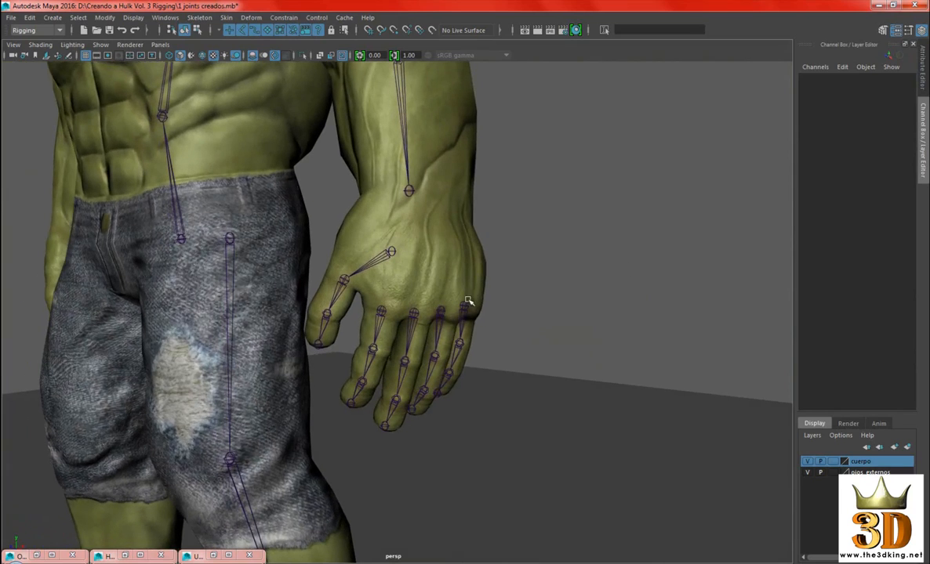
right_click_drag(706, 265, 587, 288, "alt")
left_click_drag(587, 287, 548, 289, "alt")
right_click_drag(549, 288, 439, 263, "alt")
left_click_drag(439, 263, 388, 251, "alt")
right_click_drag(389, 251, 505, 261, "alt")
left_click_drag(505, 261, 679, 250, "alt")
left_click_drag(408, 259, 602, 261, "alt")
right_click_drag(602, 261, 651, 266, "alt")
left_click_drag(408, 282, 444, 269, "alt")
right_click_drag(444, 269, 372, 254, "alt")
left_click_drag(372, 253, 627, 269, "alt")
left_click_drag(485, 257, 536, 270, "alt")
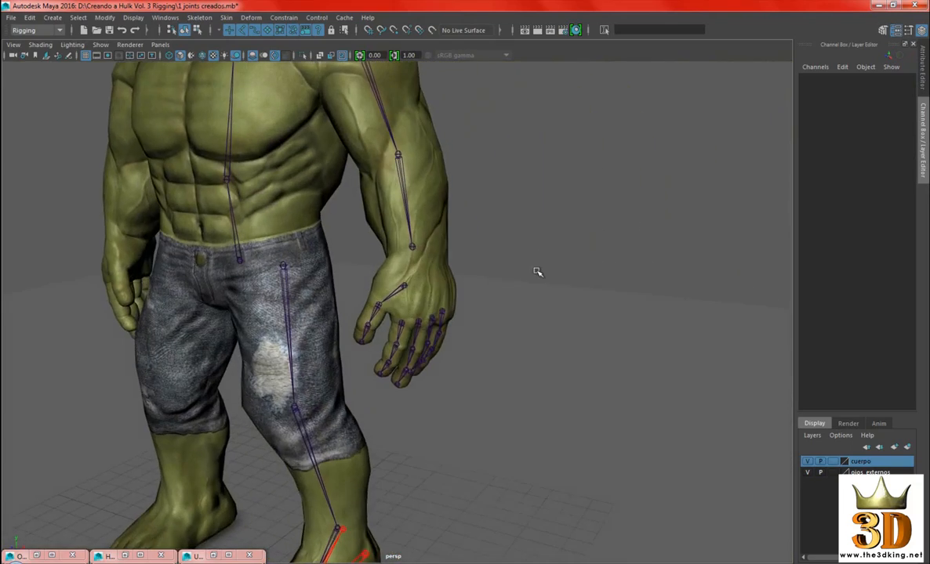
middle_click_drag(503, 246, 527, 249, "alt")
left_click_drag(527, 249, 498, 252, "alt")
right_click_drag(497, 252, 504, 301, "alt")
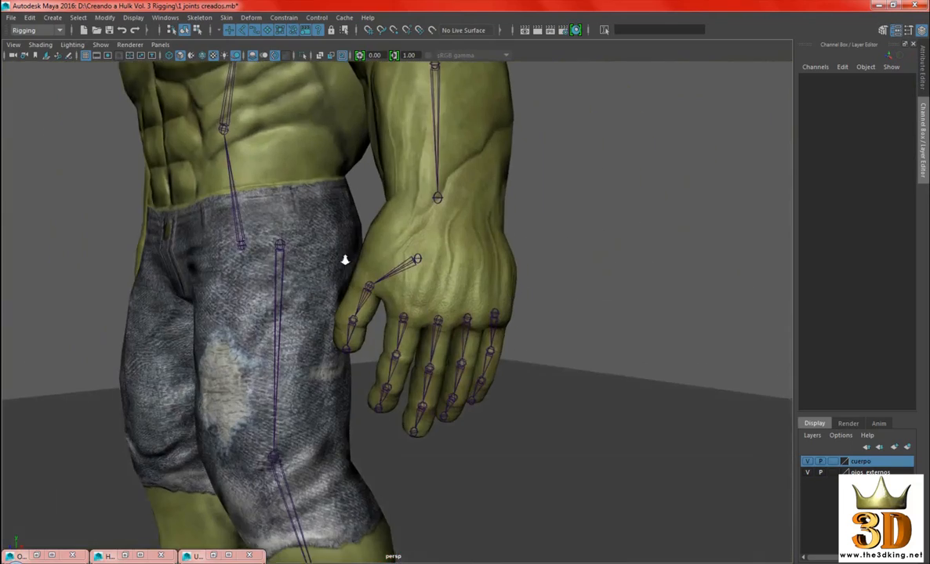
Parent the root joints of the thumb and all four finger chains to the left wrist joint
right_click_drag(347, 260, 437, 269, "alt")
left_click(419, 241)
left_click_drag(422, 244, 437, 309, "alt")
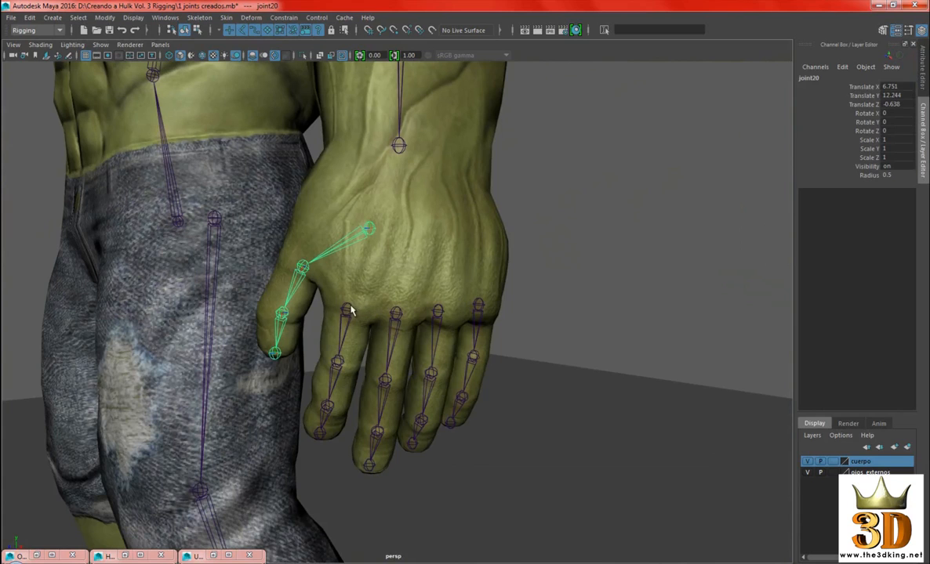
left_click(346, 309, "shift")
left_click(396, 312, "shift")
left_click(438, 311, "shift")
left_click(479, 306, "shift")
left_click_drag(492, 253, 533, 222, "alt")
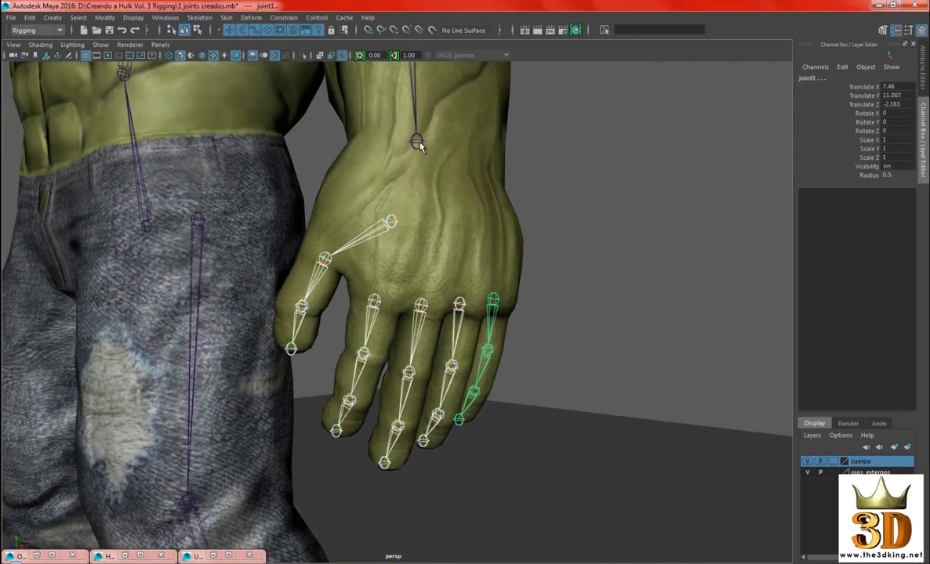
left_click(416, 142, "shift")
left_click_drag(420, 145, 577, 224, "alt")
key("p")
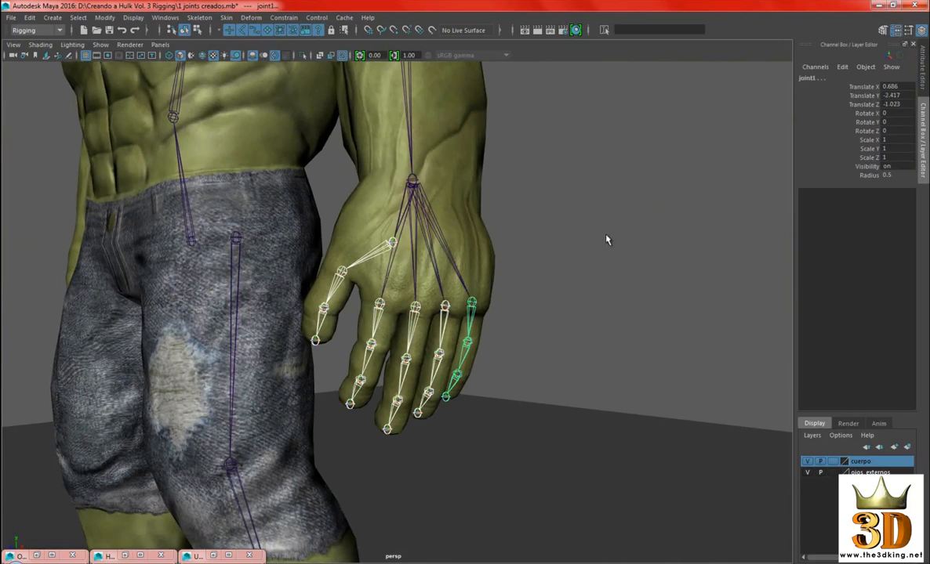
left_click(605, 239)
Rename the little finger's base joint as izq_menique_1
left_click_drag(519, 288, 443, 268, "alt")
left_click(435, 242)
left_click(812, 78)
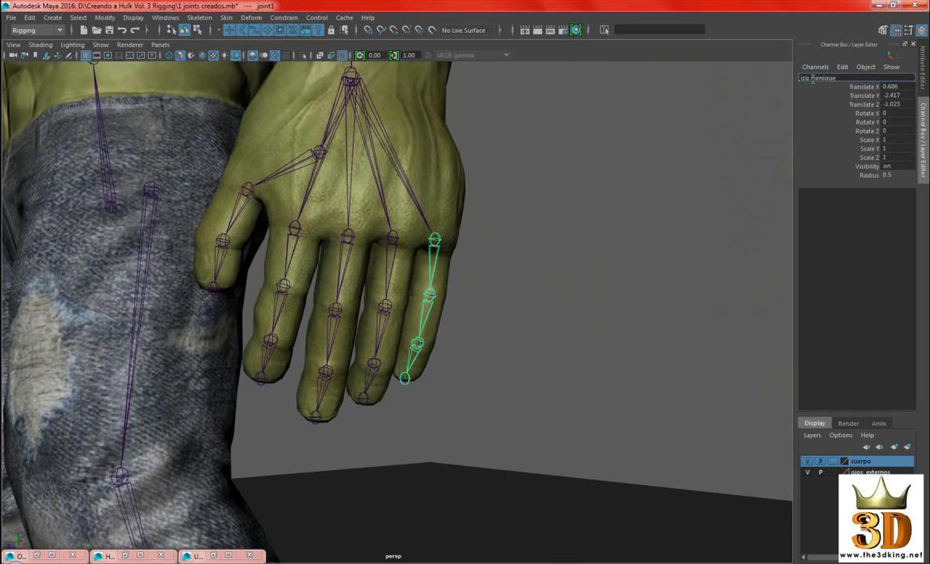
key("Return")
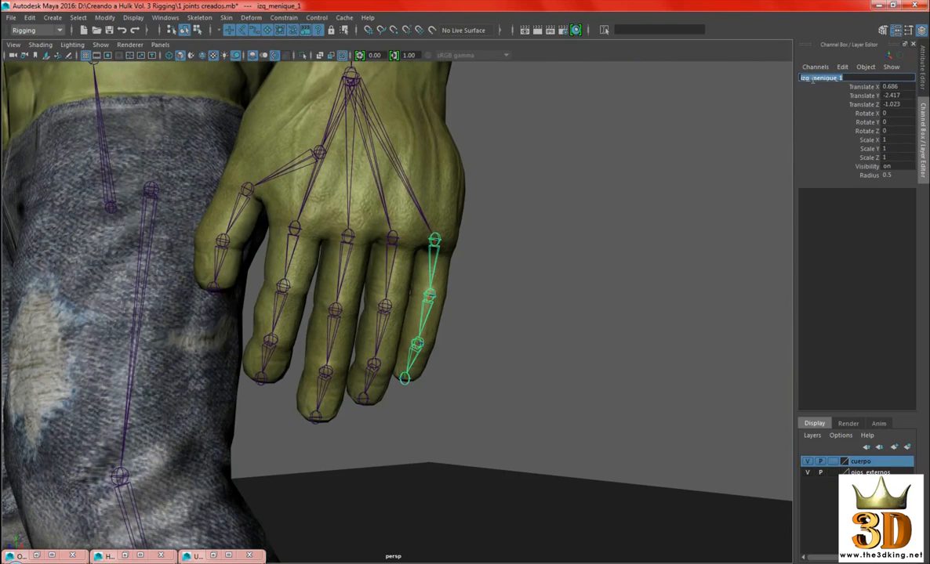
key("w")
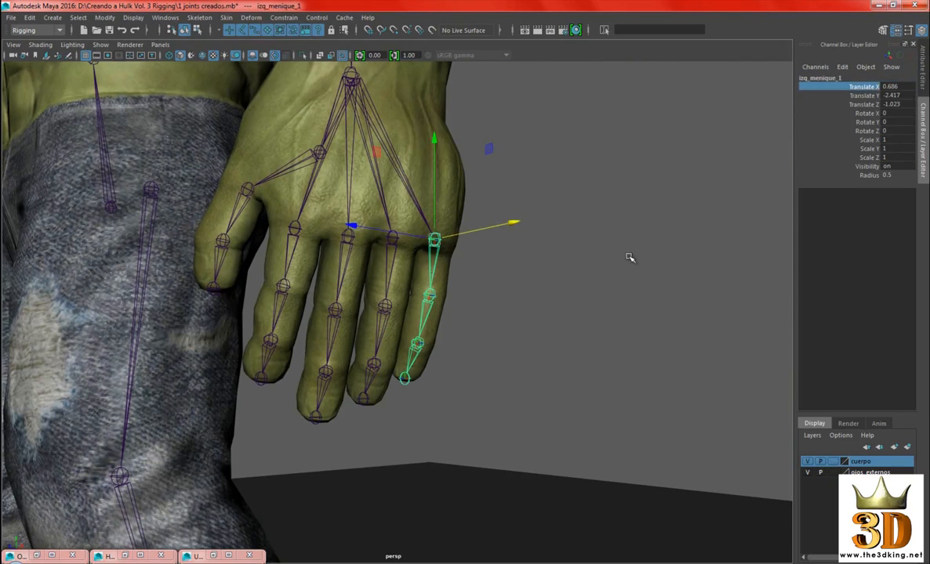
key("q")
Rename the little finger's second joint as izq_menique_2
middle_click_drag(635, 192, 645, 195, "alt")
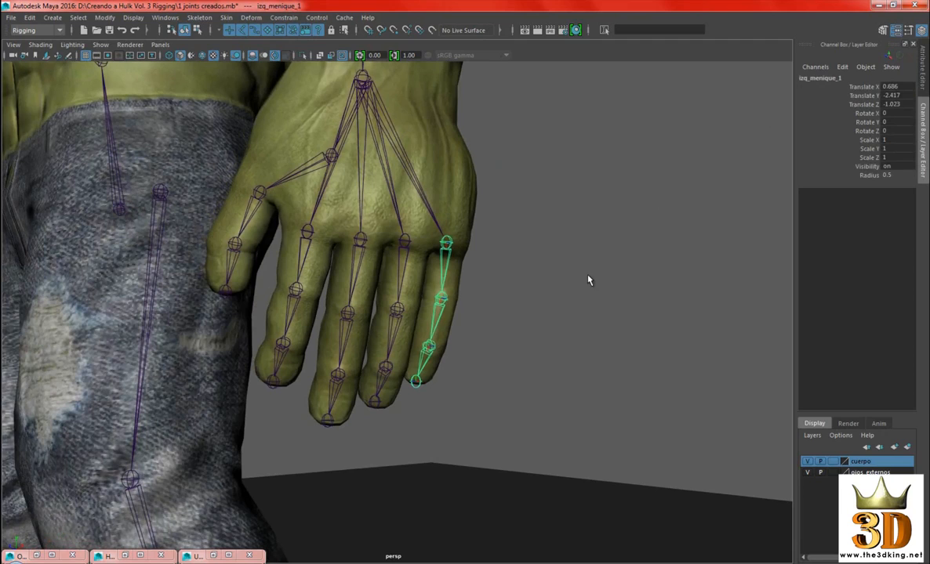
key("Down")
double_click(808, 78)
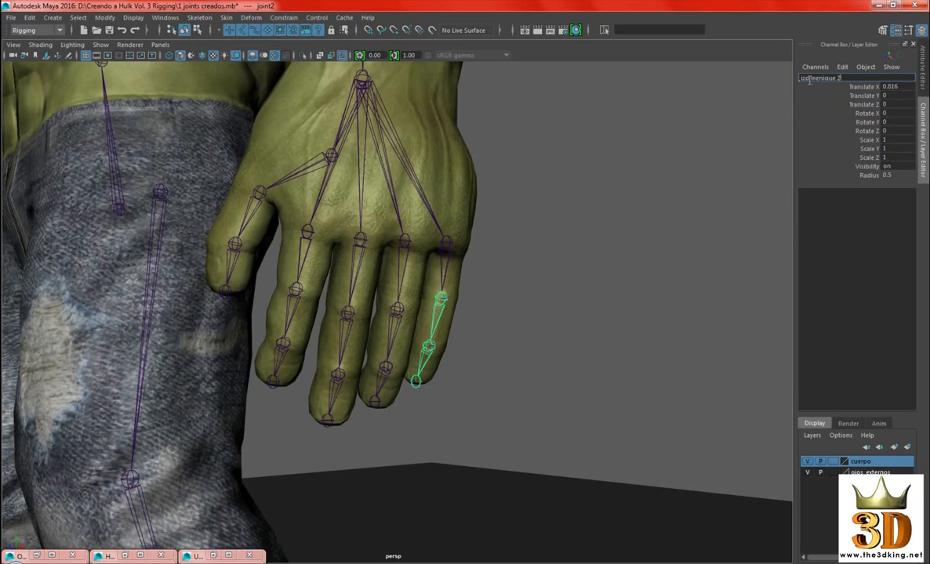
key("Return")
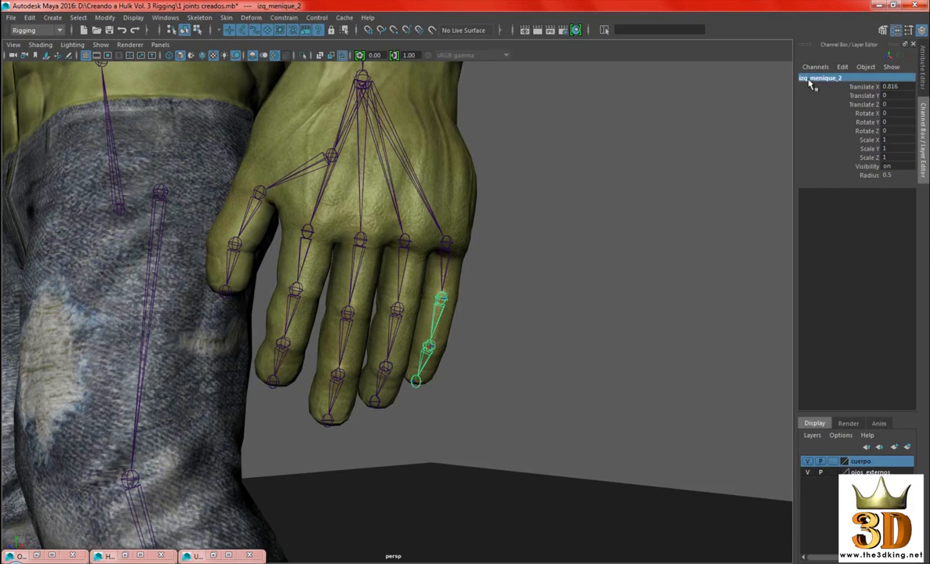
key("Escape")
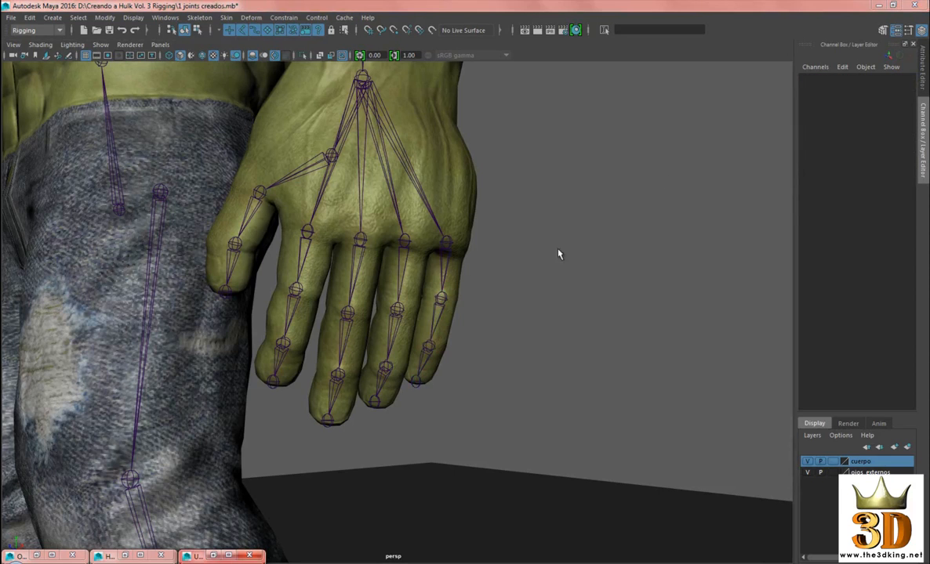
Rename the little finger's third joint as izq_menique_3
left_click_drag(558, 254, 497, 267, "alt")
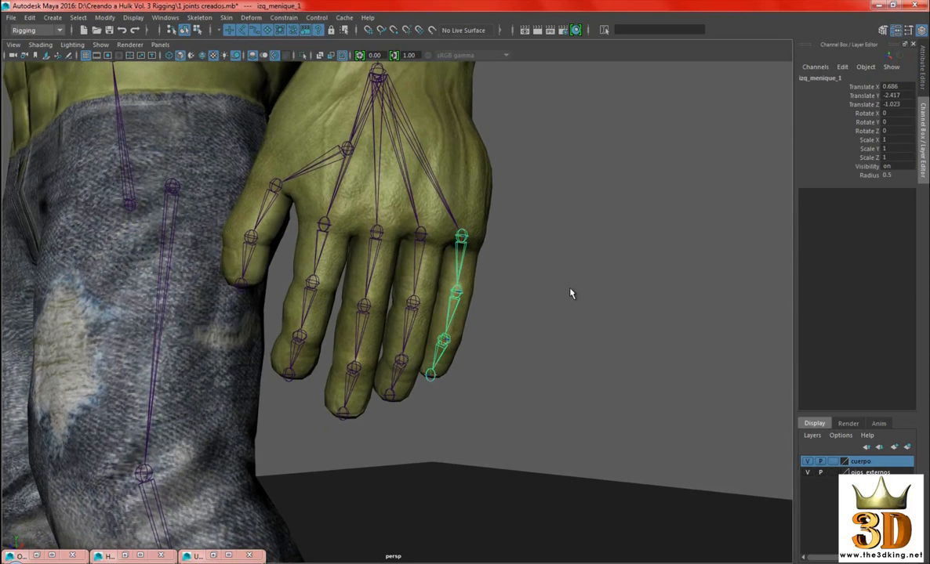
key("Down")
key("Up")
key("Down")
key("Down")
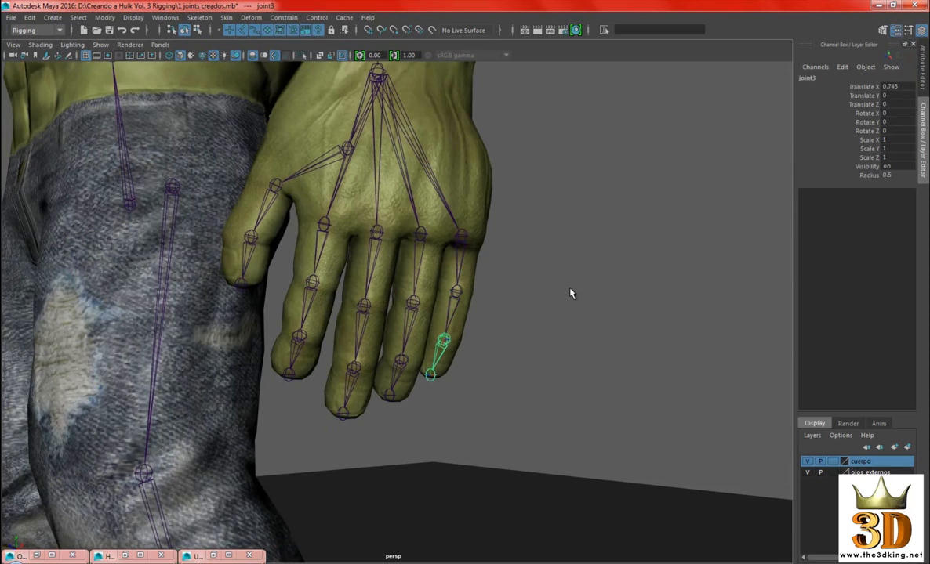
left_click(808, 78)
type("izq_menique_")
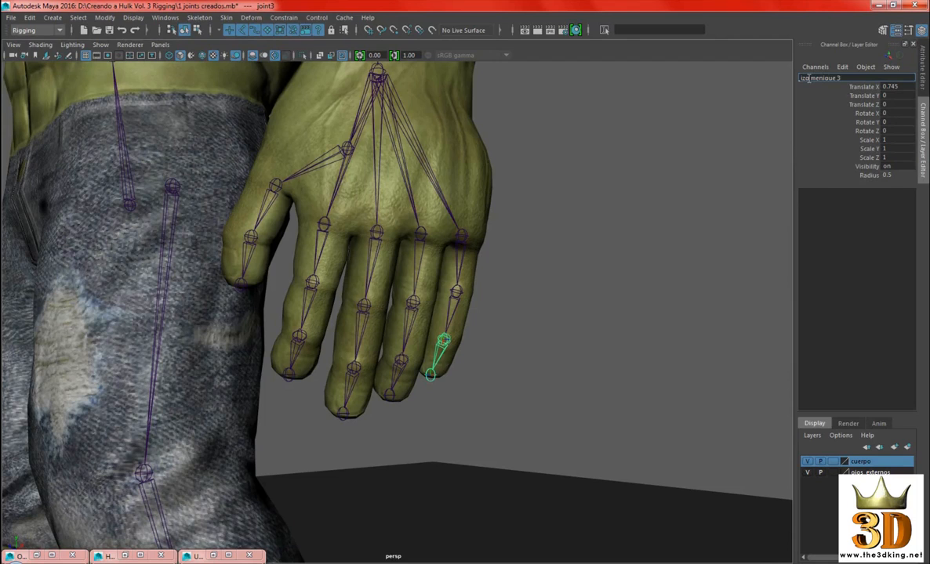
key("Return")
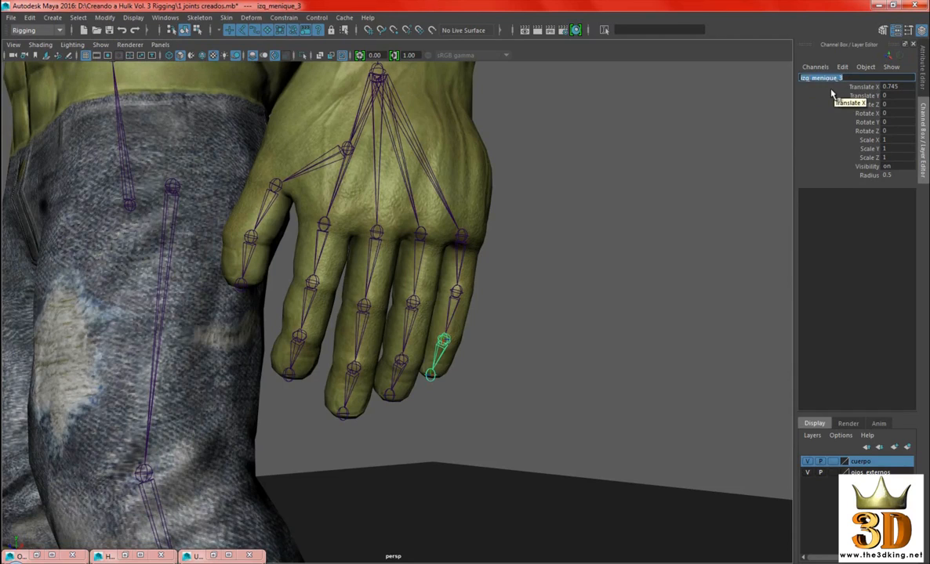
key("Return")
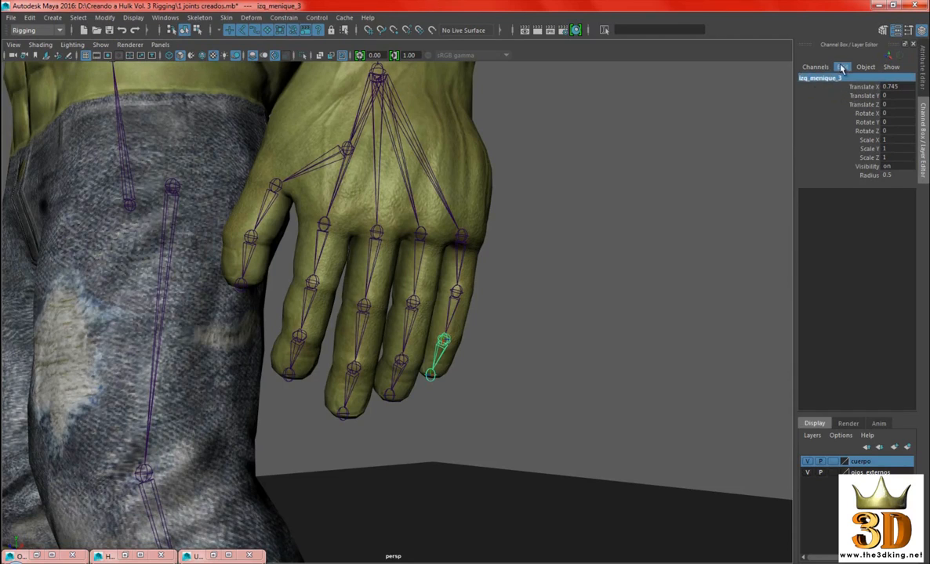
Rename the ring finger's base joint as izq_anular_1
left_click_drag(605, 249, 567, 247, "alt")
right_click_drag(567, 247, 610, 268, "alt")
middle_click_drag(610, 268, 604, 249, "alt")
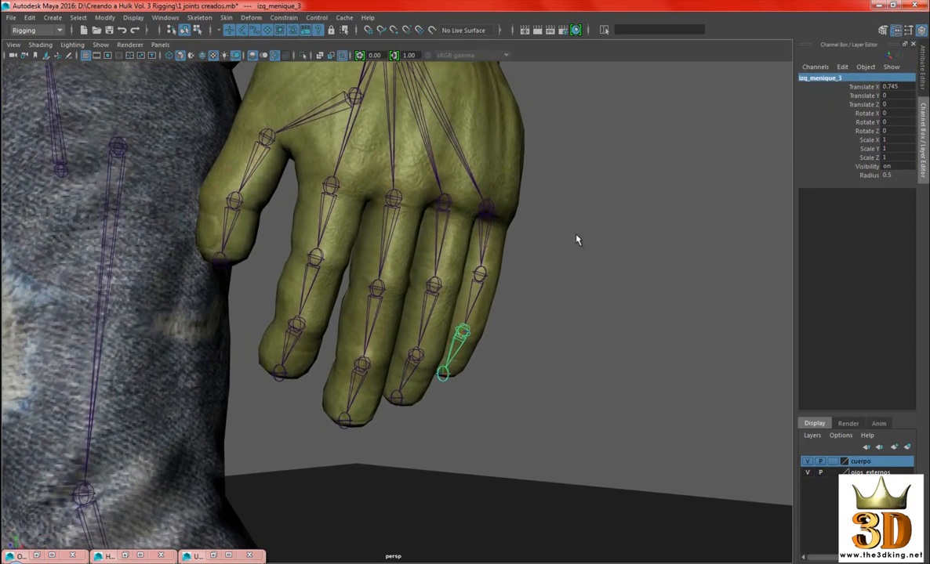
right_click_drag(576, 240, 583, 256, "alt")
left_click(469, 188)
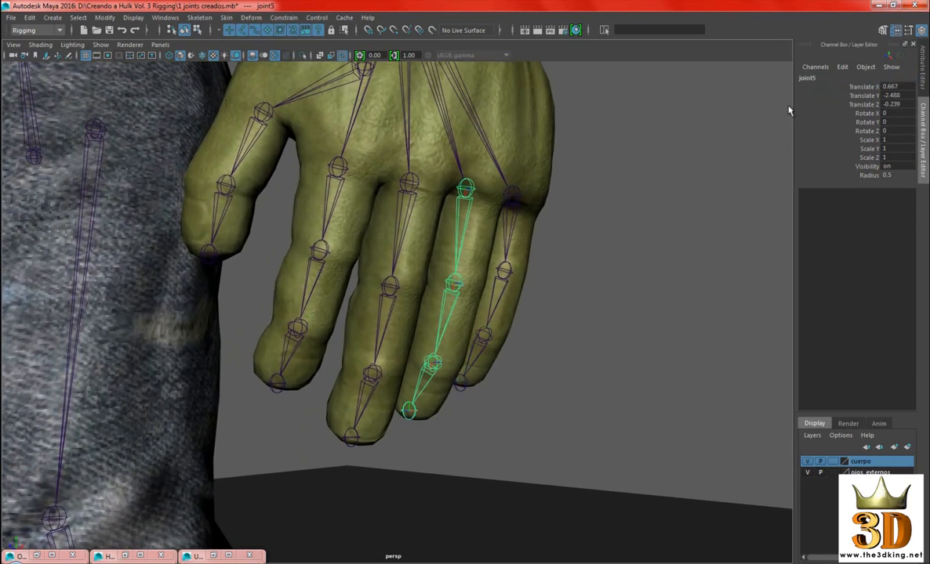
double_click(815, 79)
type("izq m")
key("BackSpace")
type("anular 1")
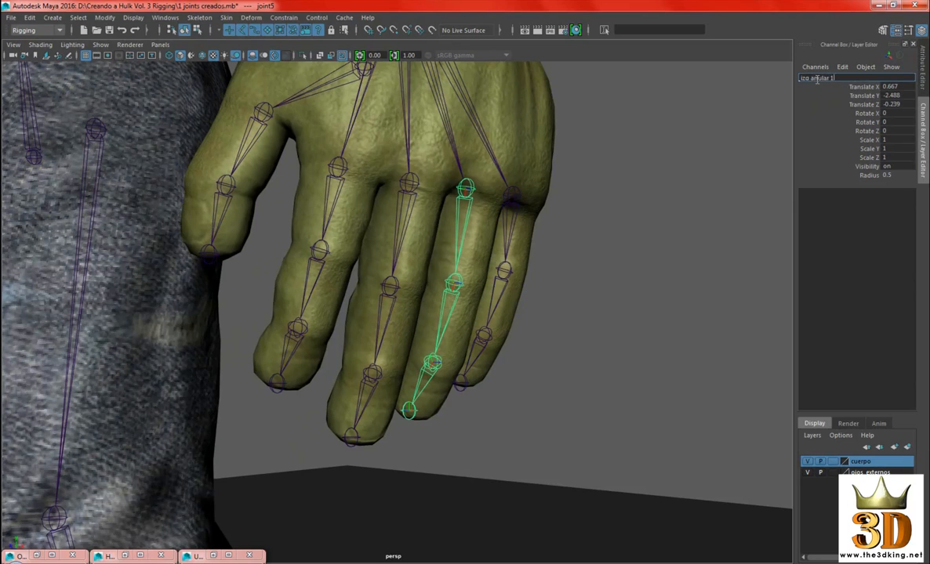
key("Return")
Rename the ring finger's second joint as izq_anular_2
middle_click_drag(714, 205, 684, 201, "alt")
key("Down")
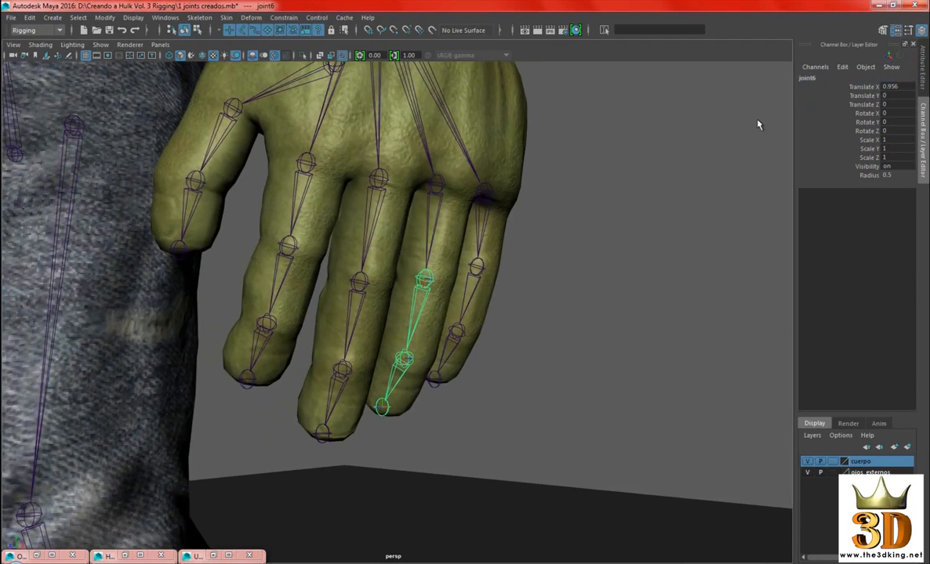
double_click(808, 79)
type("izq anula")
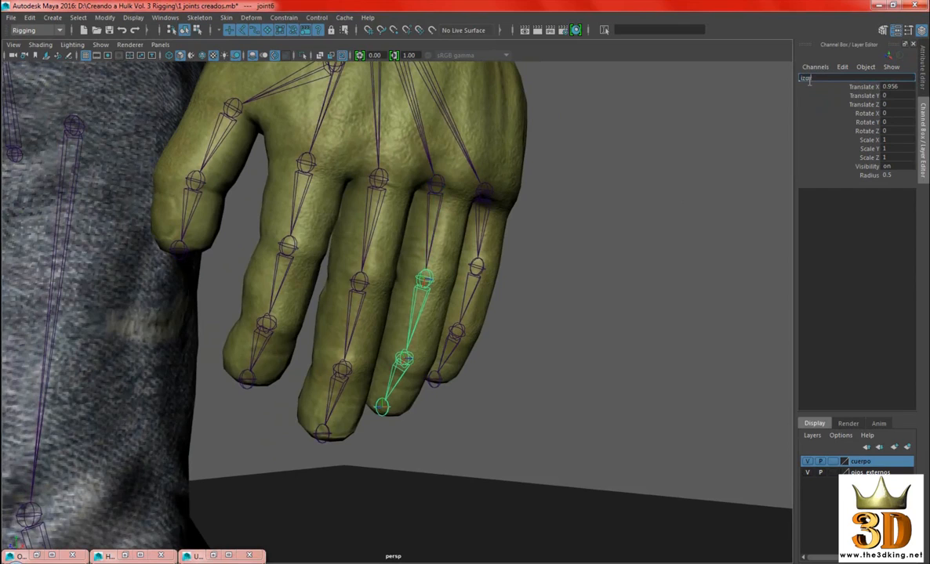
type("r")
key("Return")
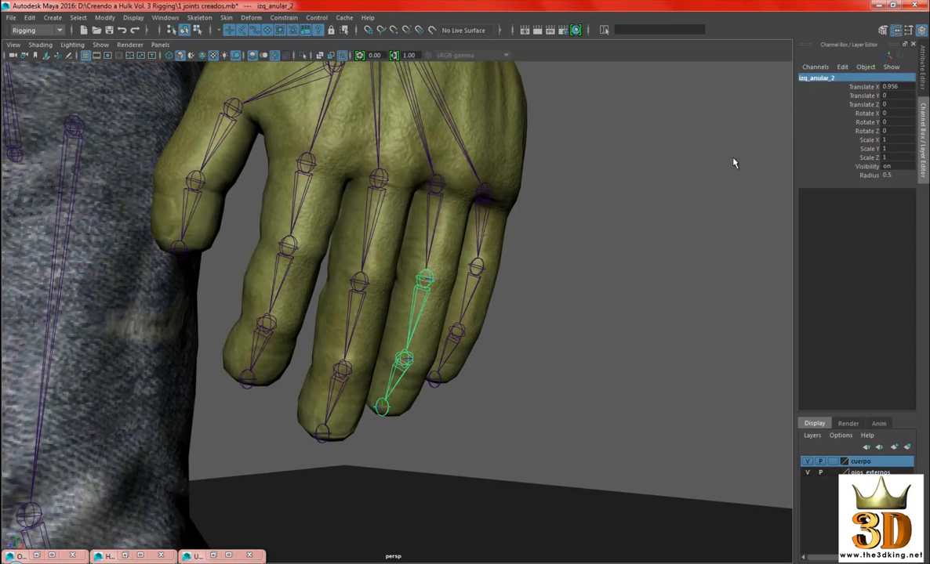
Rename the ring finger's third joint as izq_anular_3
middle_click_drag(733, 160, 741, 161, "alt")
key("Down")
left_click(808, 78)
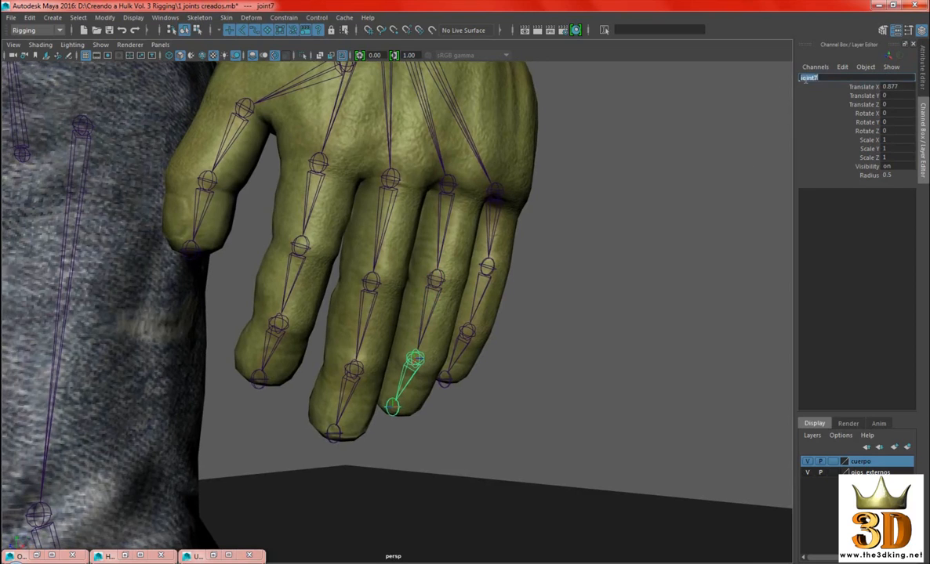
type("izq anular 3")
key("Return")
Rename the middle finger's base joint as izq_medio_1
left_click_drag(636, 265, 671, 257, "alt")
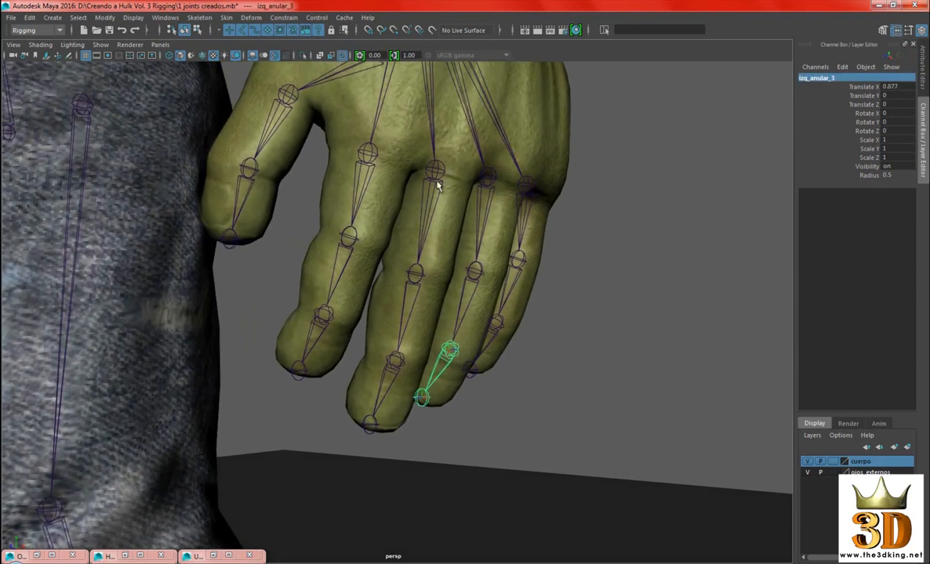
left_click(436, 176)
left_click_drag(545, 253, 532, 245, "alt")
left_click(807, 78)
type("izq medio_1")
key("Return")
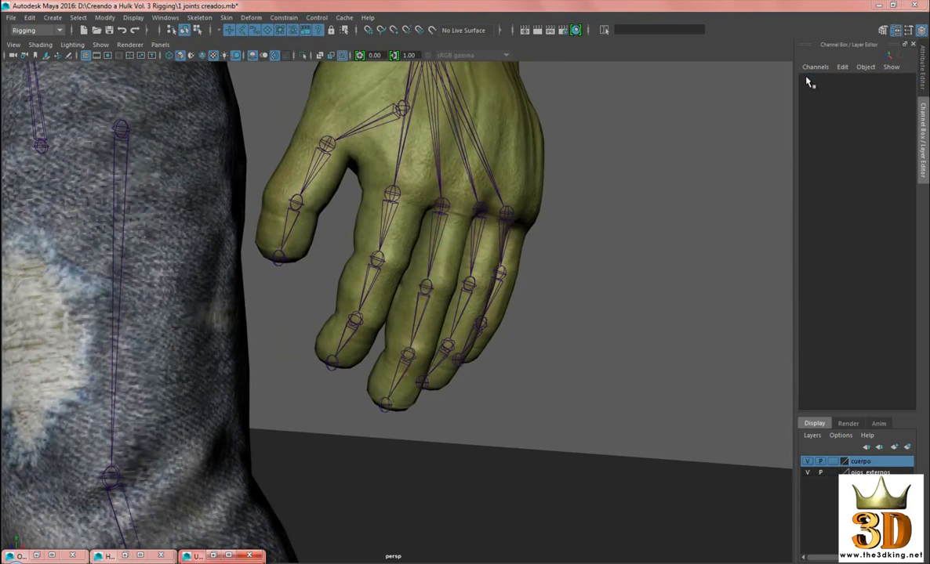
Rename the middle finger's second joint as izq_medio_2
middle_click_drag(619, 200, 429, 214, "alt")
left_click(407, 281)
middle_click_drag(602, 246, 617, 250, "alt")
left_click(816, 78)
type("izq_medio_2")
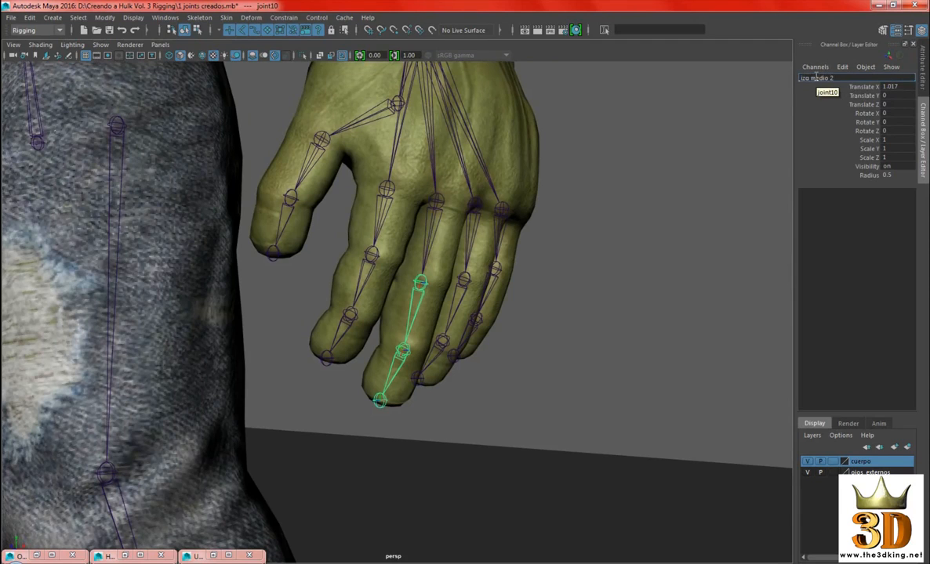
key("Return")
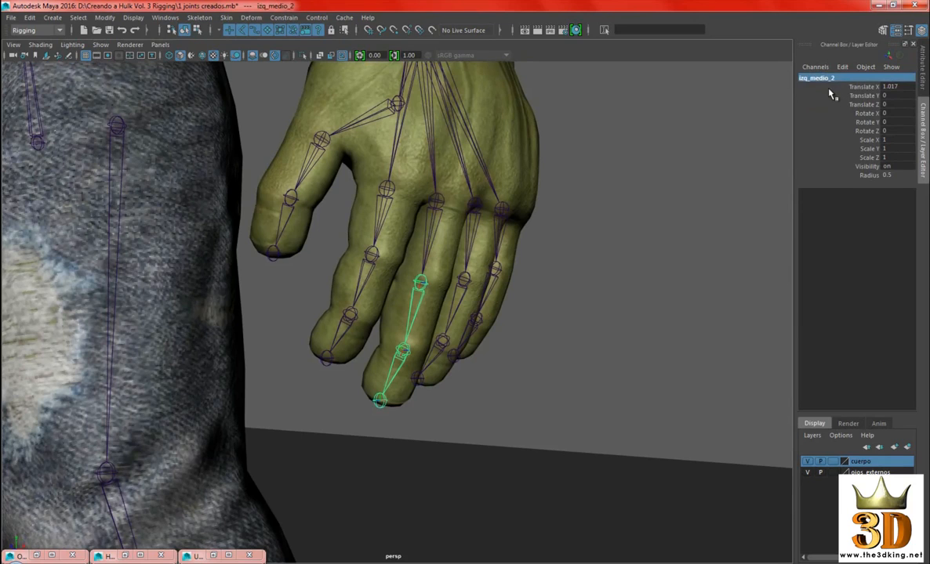
Rename the middle finger's third joint as izq_medio_3 and check the joint names down that finger's chain
middle_click_drag(601, 212, 643, 237, "alt")
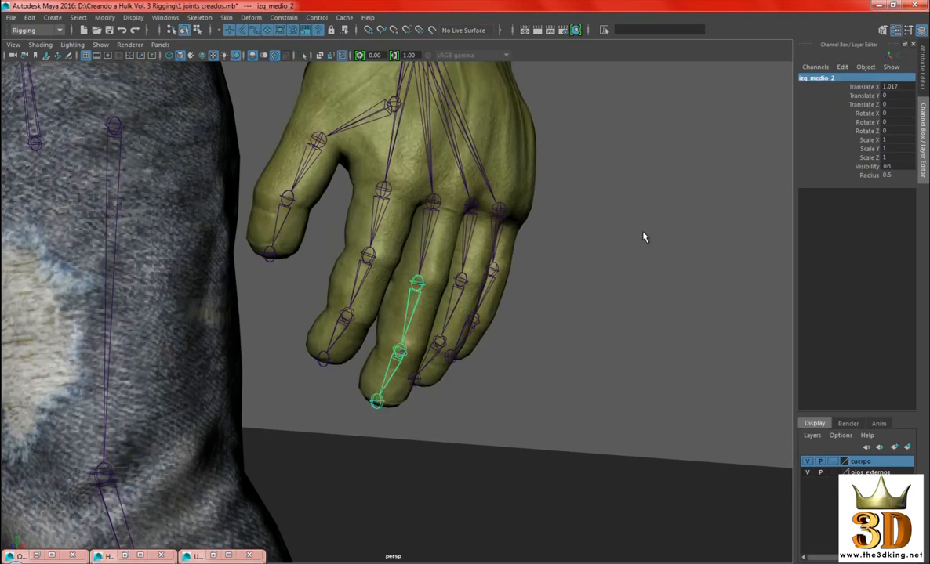
key("Down")
left_click(807, 77)
type("izq_medio")
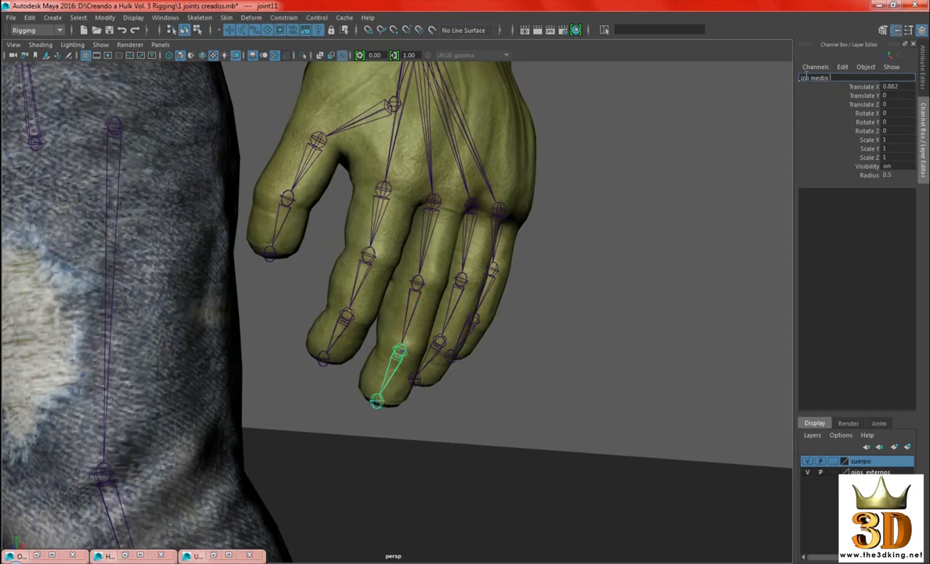
key("Return")
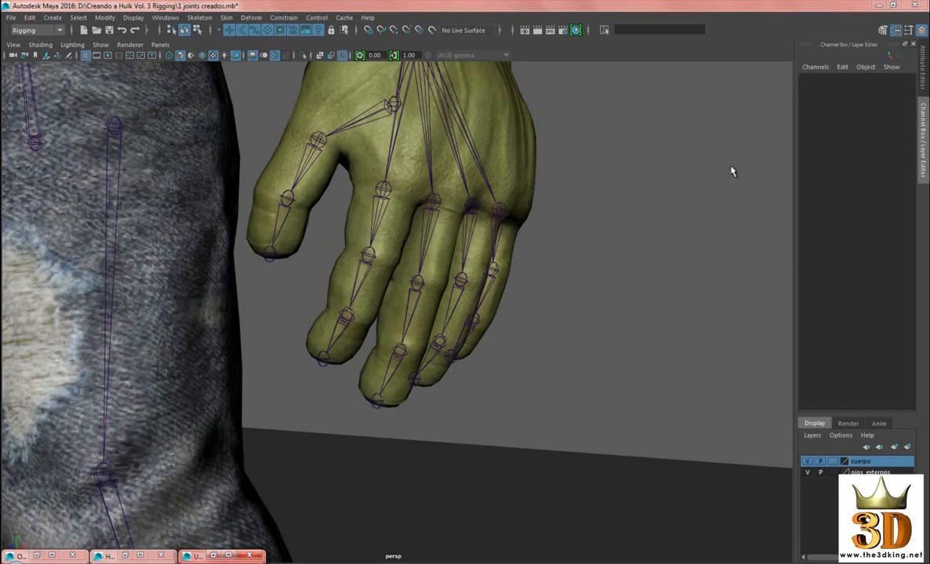
left_click(423, 216)
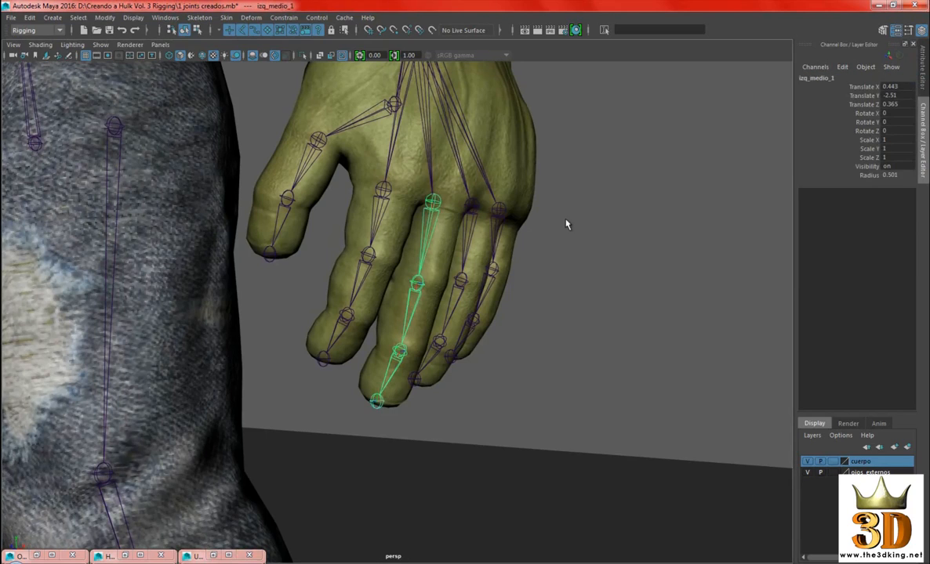
key("Down")
key("Down")
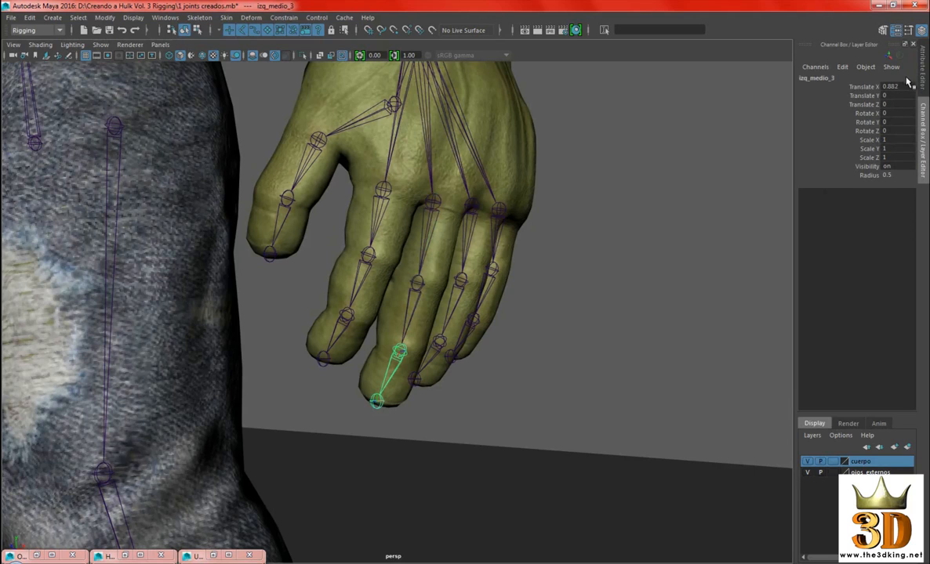
Rename the index finger's base joint as izq_indice_1
middle_click_drag(393, 222, 423, 230, "alt")
left_click(415, 199)
double_click(810, 78)
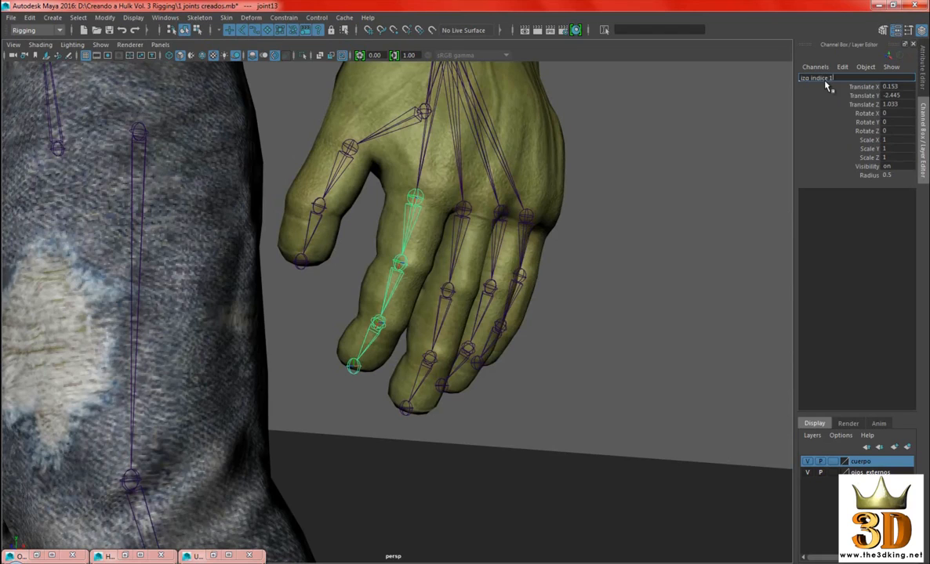
key("Return")
Rename the index finger's second joint as izq_indice_2
middle_click_drag(637, 346, 619, 344, "alt")
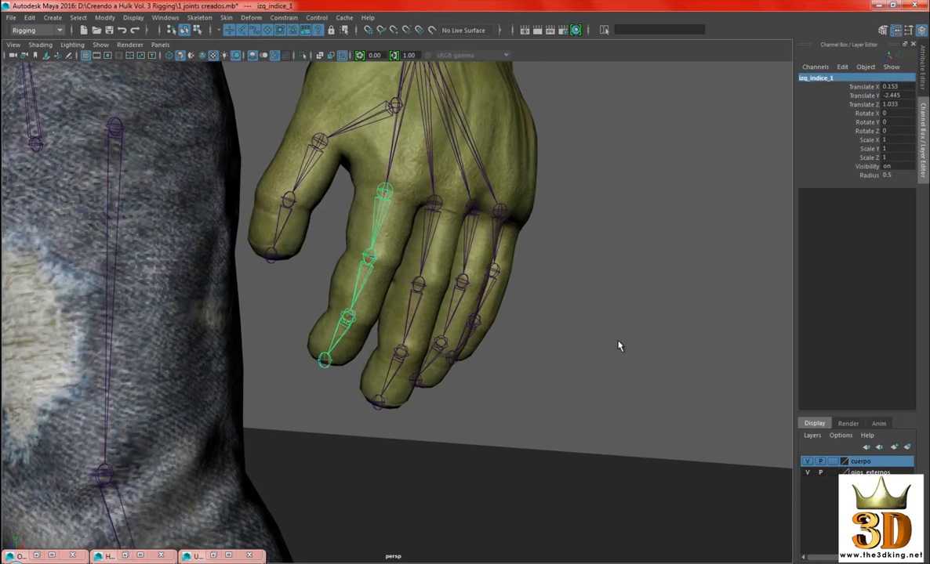
key("Down")
double_click(805, 77)
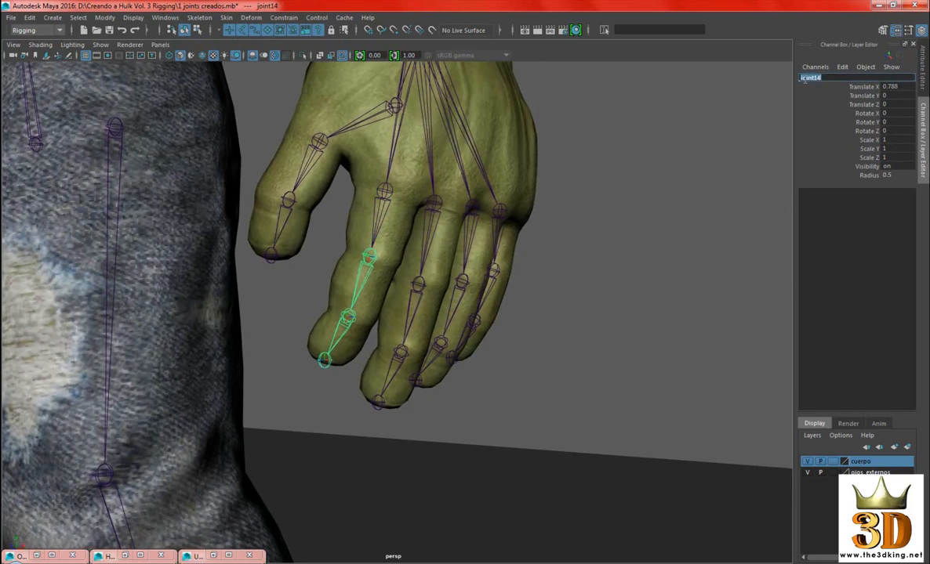
type("izq indice 2")
key("Return")
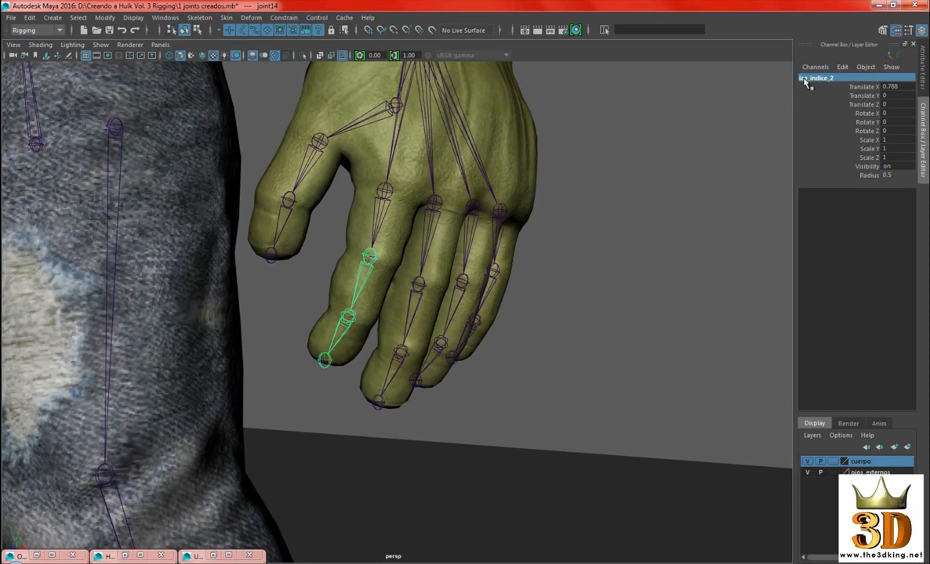
Rename the index finger's third joint as izq_indice_3
middle_click_drag(678, 247, 685, 250, "alt")
key("Down")
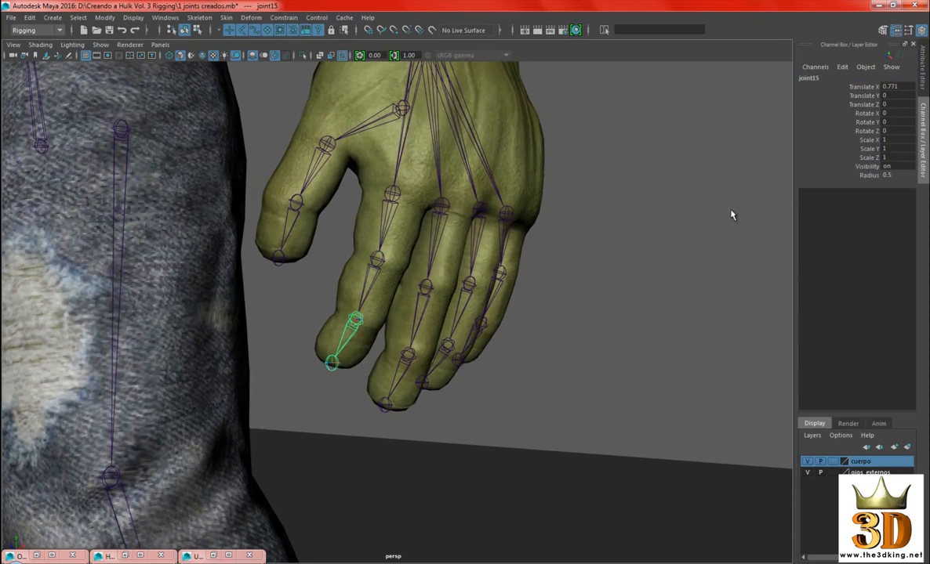
double_click(831, 77)
type("izq indice 3")
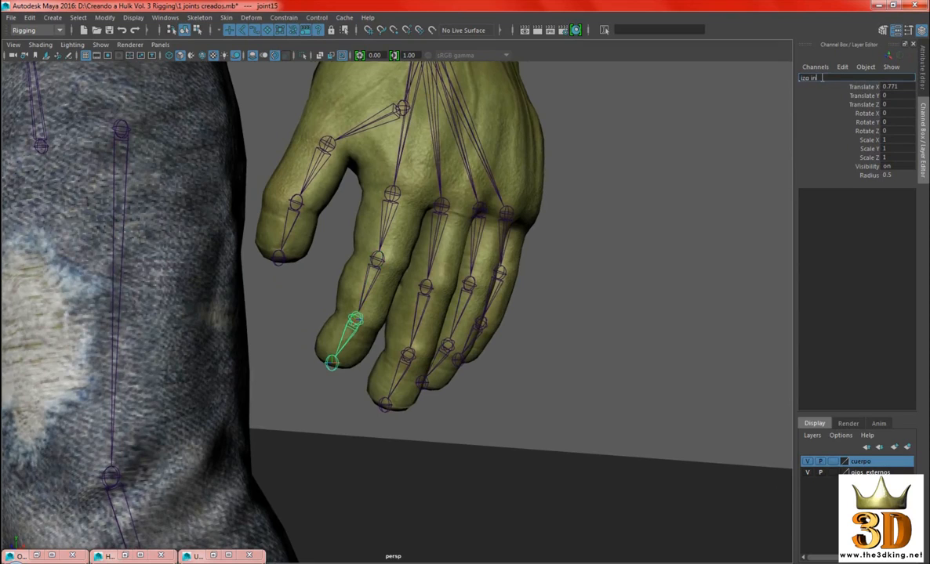
key("Return")
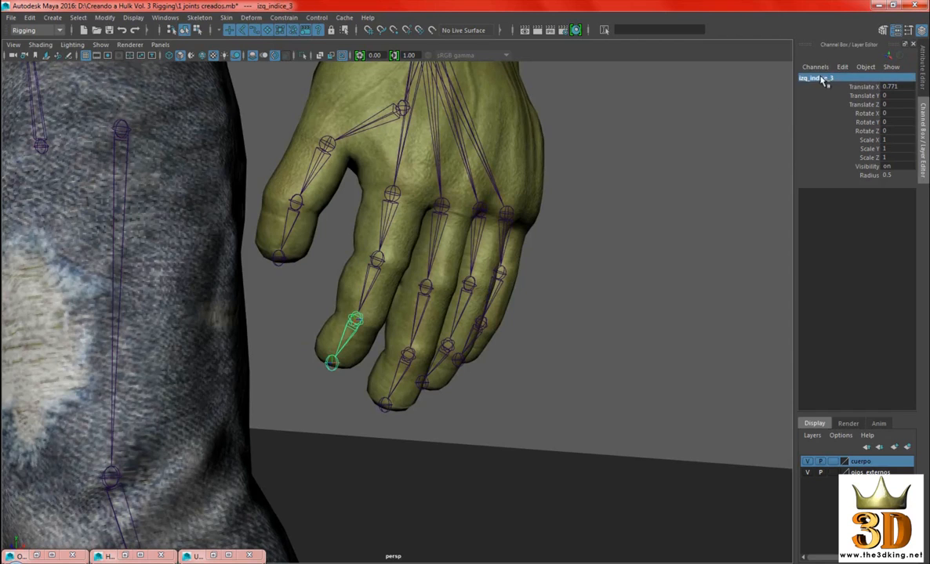
Rename the thumb's root joint inside the palm as izq_pulgar_1
middle_click_drag(613, 293, 631, 295, "alt")
middle_click_drag(433, 160, 432, 230, "alt")
left_click_drag(432, 235, 418, 213, "alt")
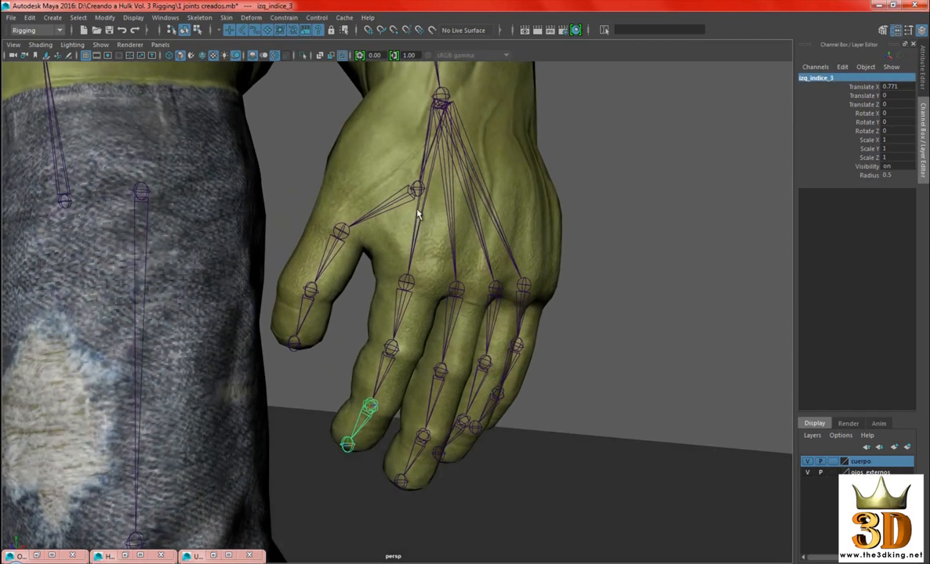
left_click(416, 190)
double_click(811, 78)
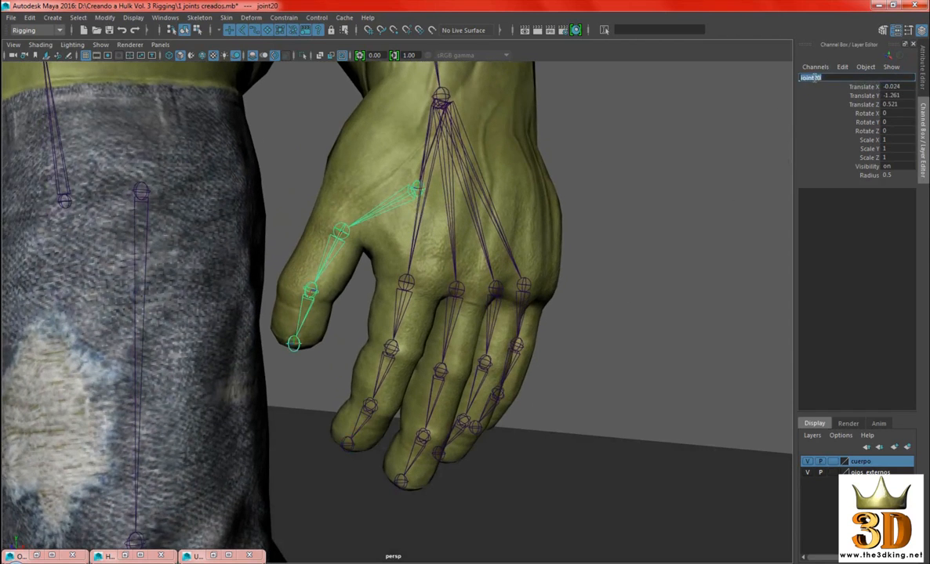
type("izq_pulgar_1")
key("Return")
Examine the left arm's joint chain from the shoulder down to the thumb's root joint
left_click_drag(508, 205, 535, 223, "alt")
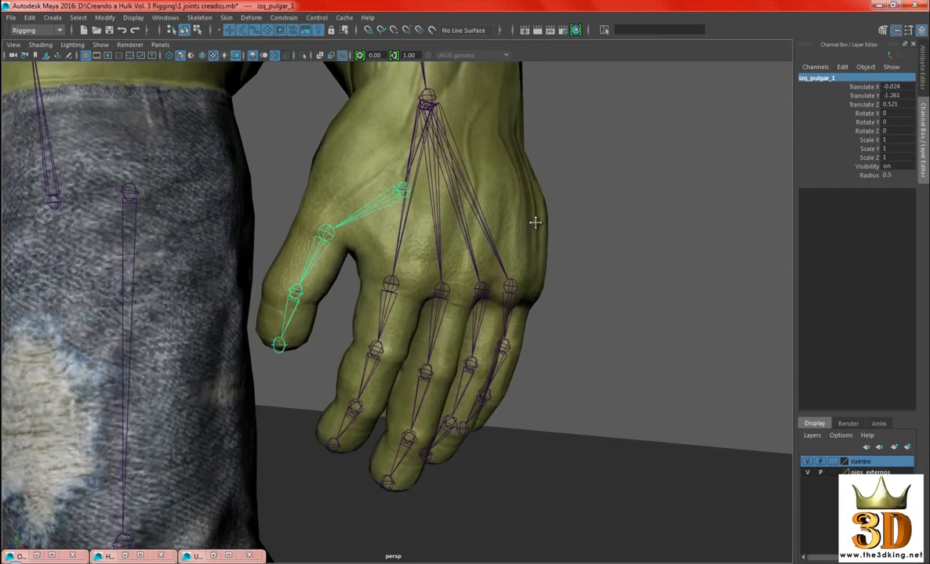
middle_click_drag(536, 223, 558, 237, "alt")
middle_click_drag(668, 221, 650, 223, "alt")
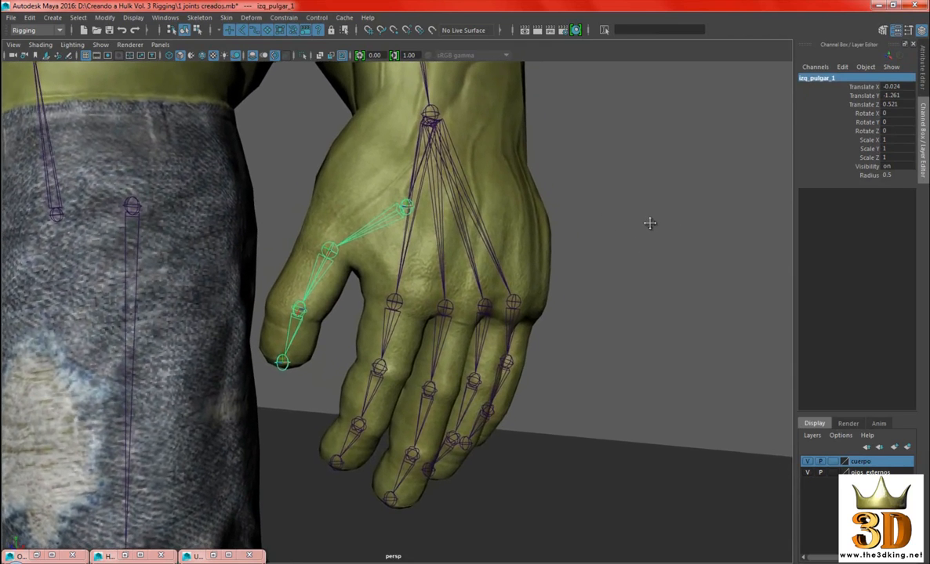
scroll(434, 156, "down", 6)
middle_click_drag(494, 187, 584, 285, "alt")
left_click_drag(502, 191, 475, 197, "alt")
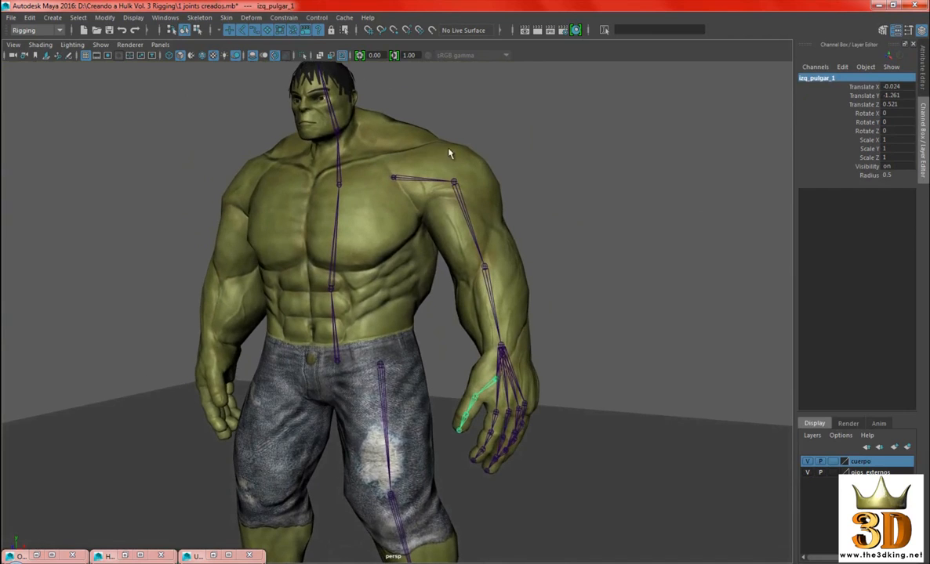
scroll(534, 275, "up", 4)
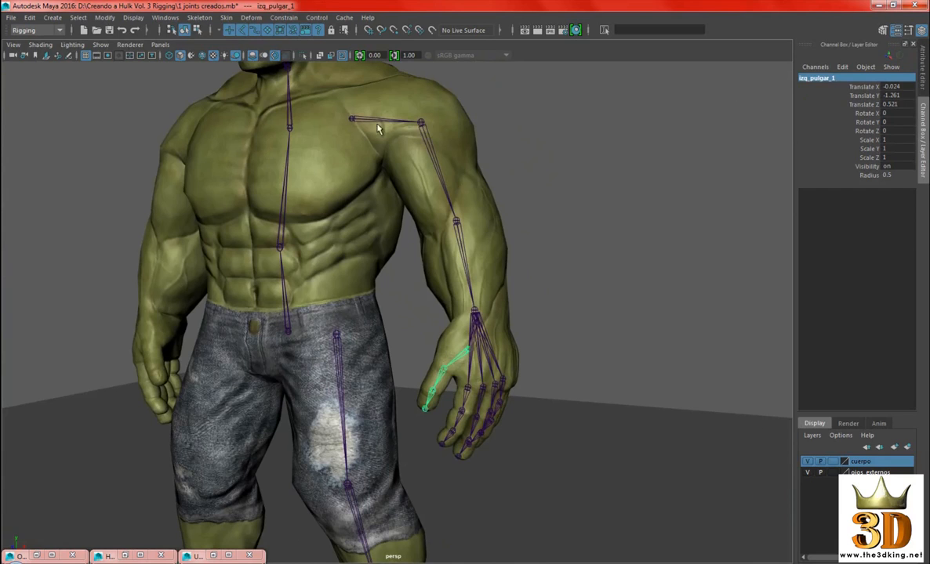
scroll(549, 314, "up", 6)
middle_click_drag(616, 368, 468, 246, "alt")
scroll(502, 239, "up", 1)
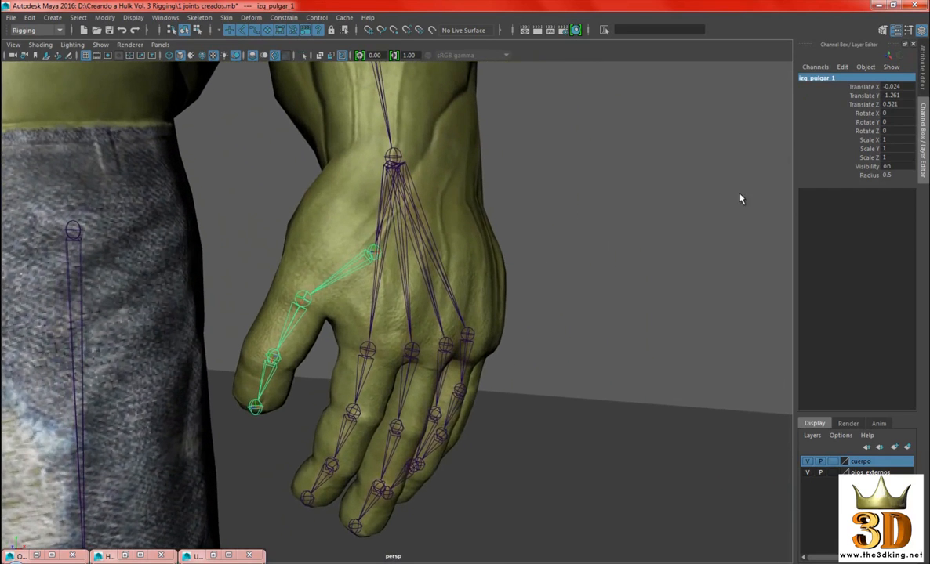
Rename the thumb's root joint inside the palm as izq_pulgar_base
double_click(842, 78)
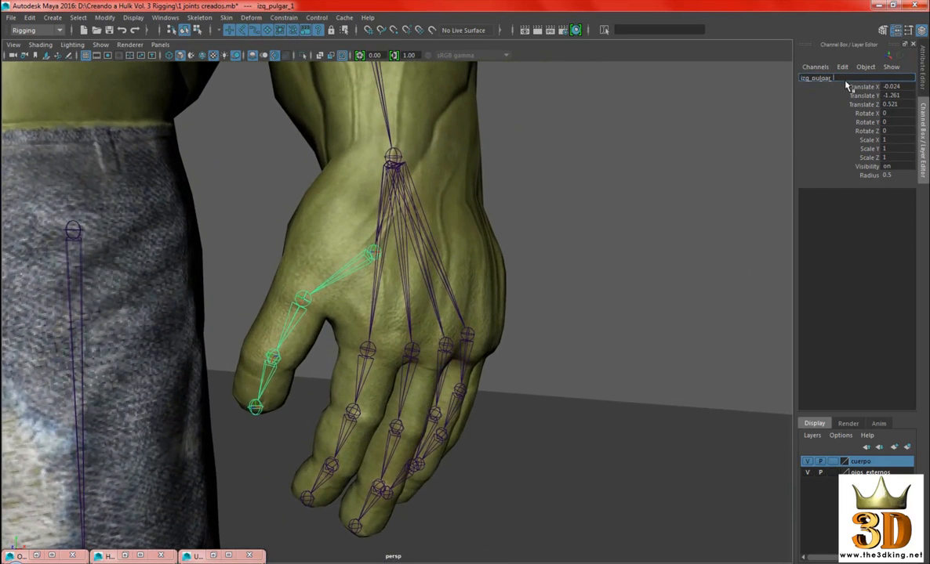
type("base")
key("Return")
Rename the thumb joint directly below the root joint as izq_pulgar_1
mouse_move(638, 282)
middle_mouse_down("alt")
mouse_move(617, 273)
mouse_move(642, 269)
middle_mouse_up("alt")
key("Down")
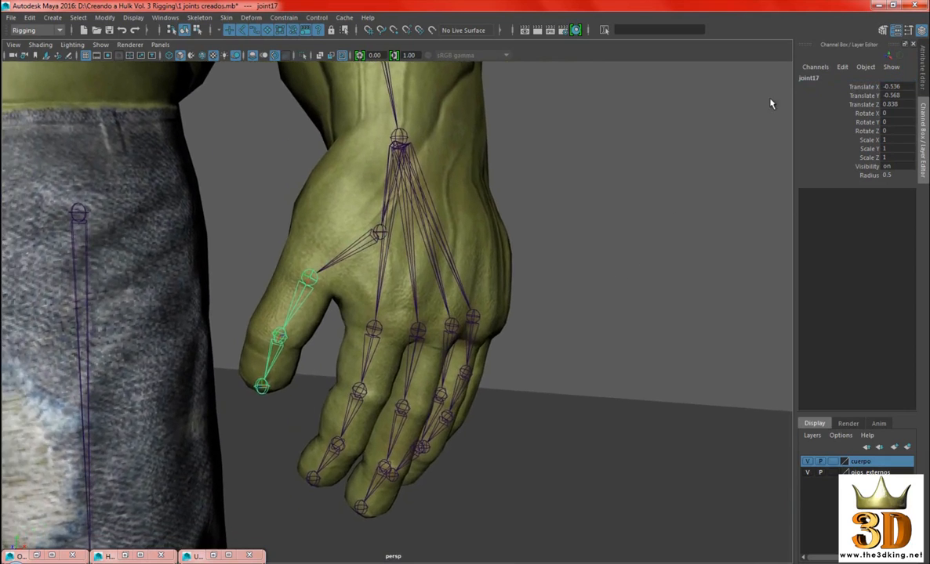
double_click(810, 79)
type("izq_pulgar")
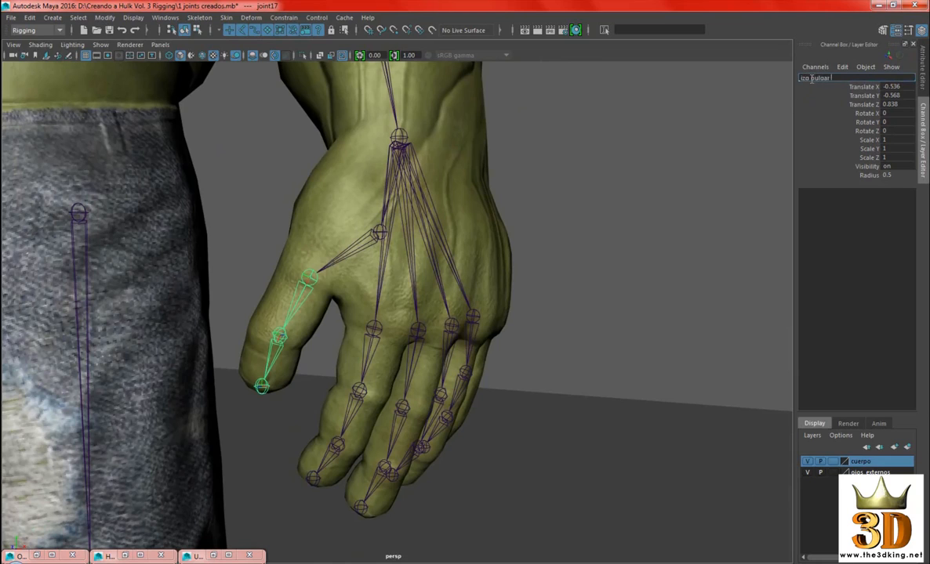
type("_1")
key("Return")
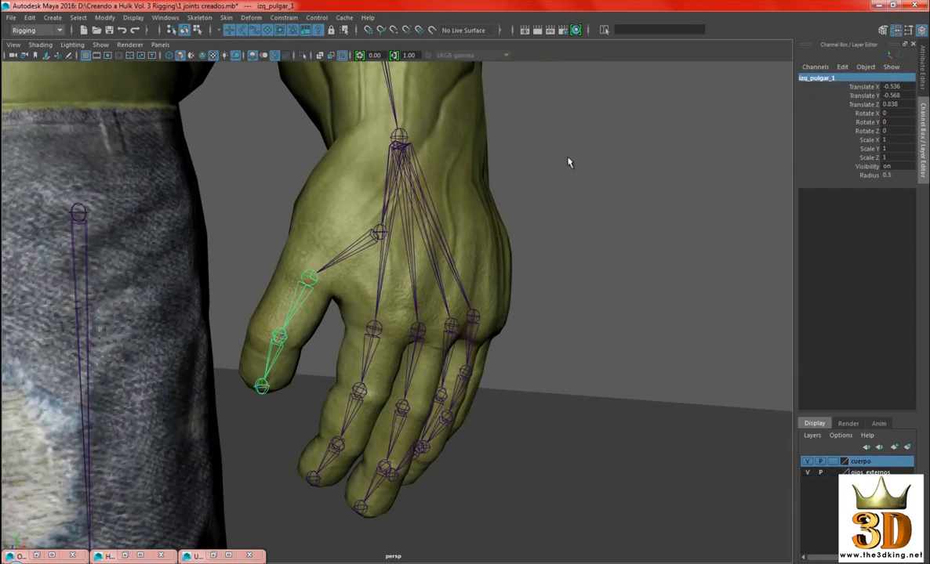
middle_click_drag(562, 205, 542, 201, "alt")
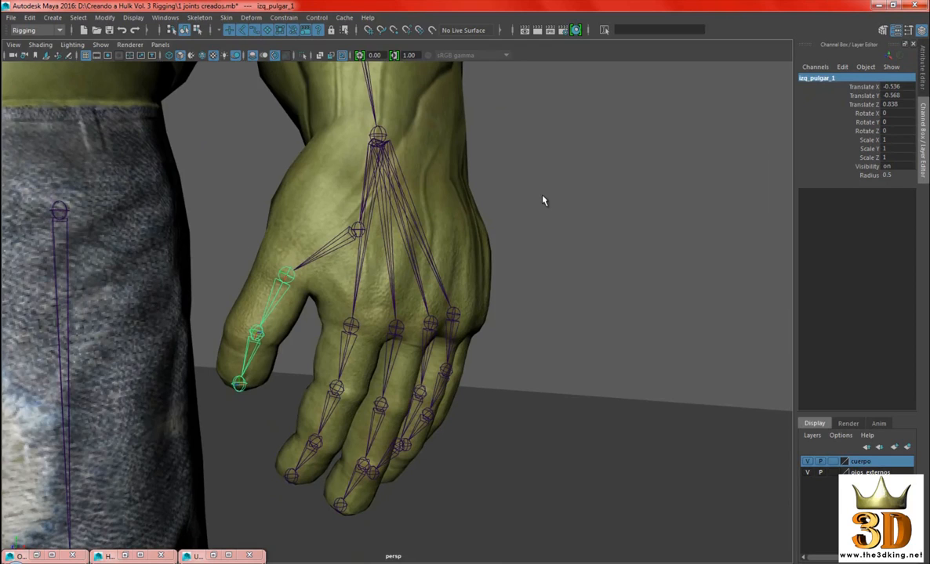
Rename the thumb's middle joint, just above the tip joint, as izq_pulgar_2
key("Down")
middle_click_drag(615, 243, 596, 240, "alt")
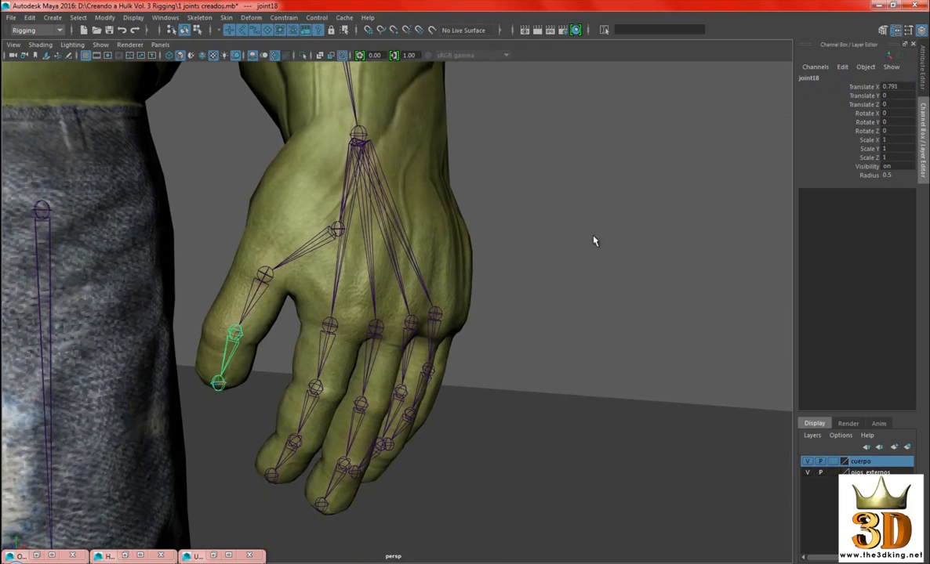
double_click(808, 79)
type("izq_pul")
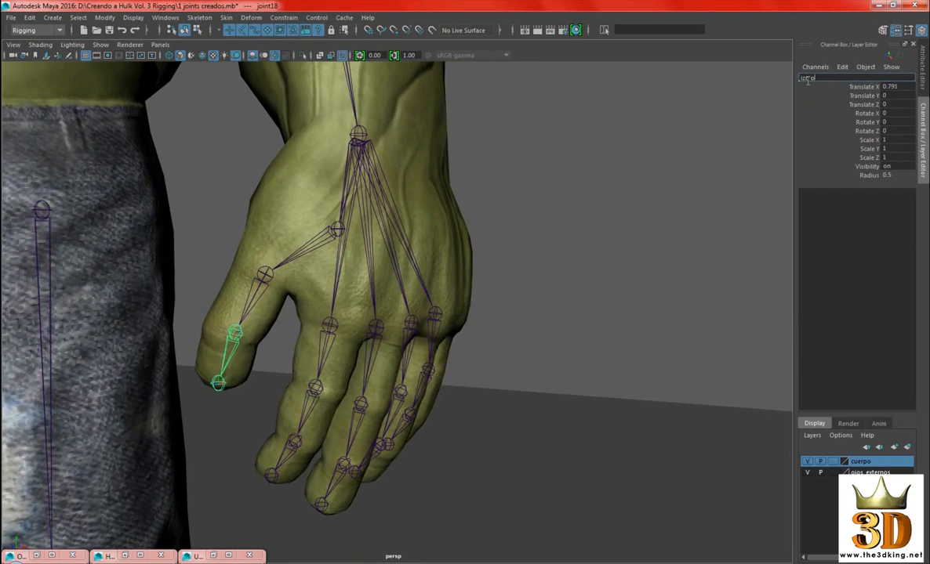
type("gar_2")
key("Return")
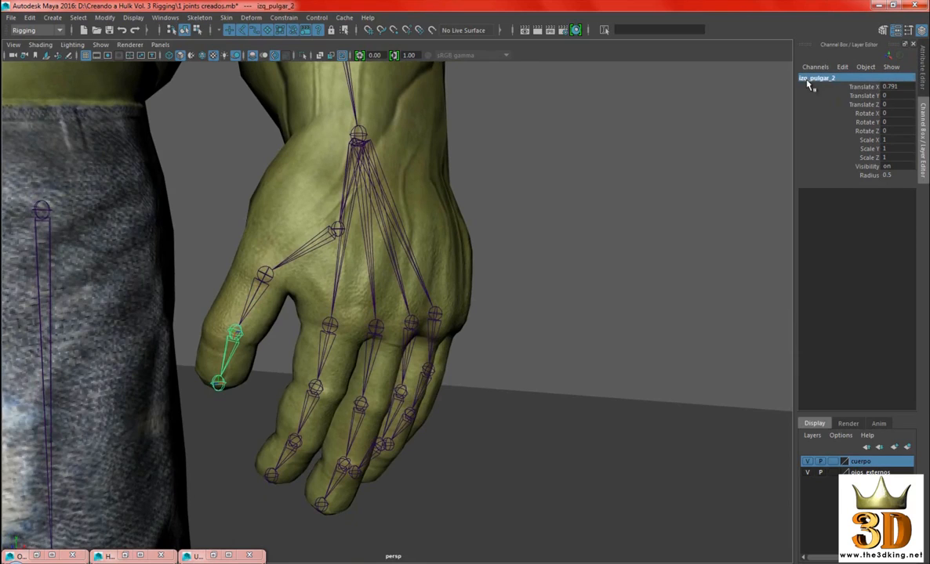
Rename the joint at the tip of the thumb as izq_pulgar_3
middle_click_drag(548, 269, 578, 265, "alt")
key("Down")
double_click(812, 78)
type("izq_pulgar_3")
key("Return")
Check the names along the index finger's joint chain from the knuckle down to the tip joint
middle_click_drag(580, 316, 573, 280, "alt")
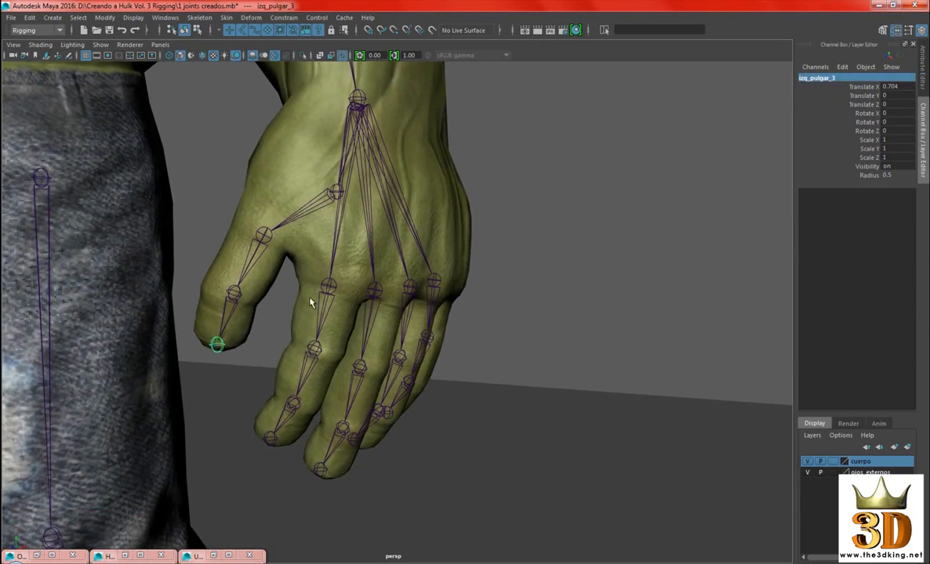
left_click(321, 300)
key("Down")
key("Down")
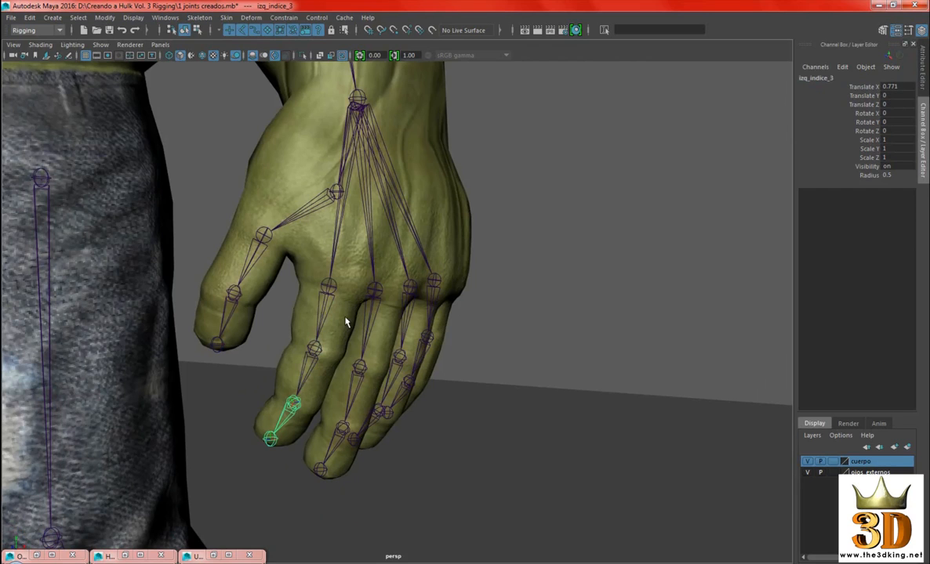
key("Down")
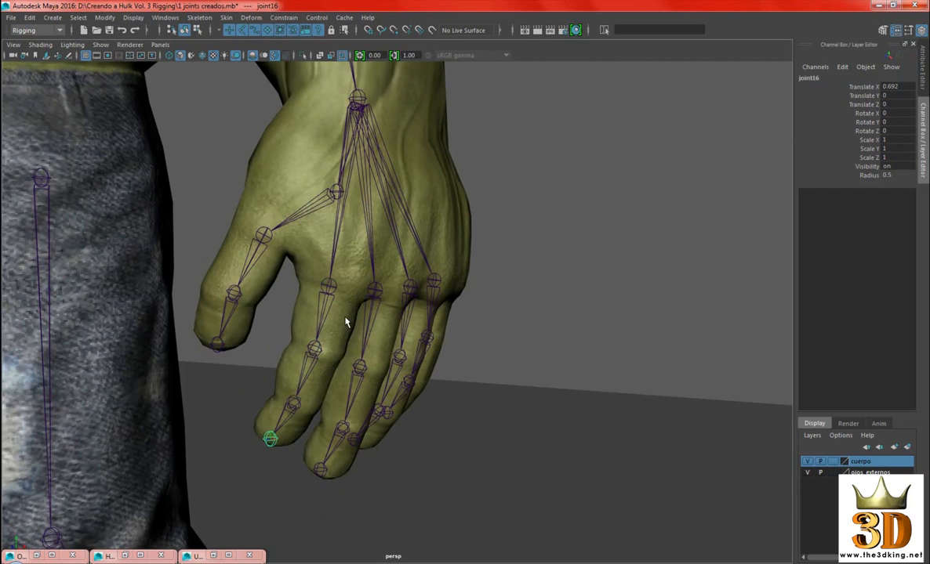
left_click_drag(345, 322, 452, 311, "alt")
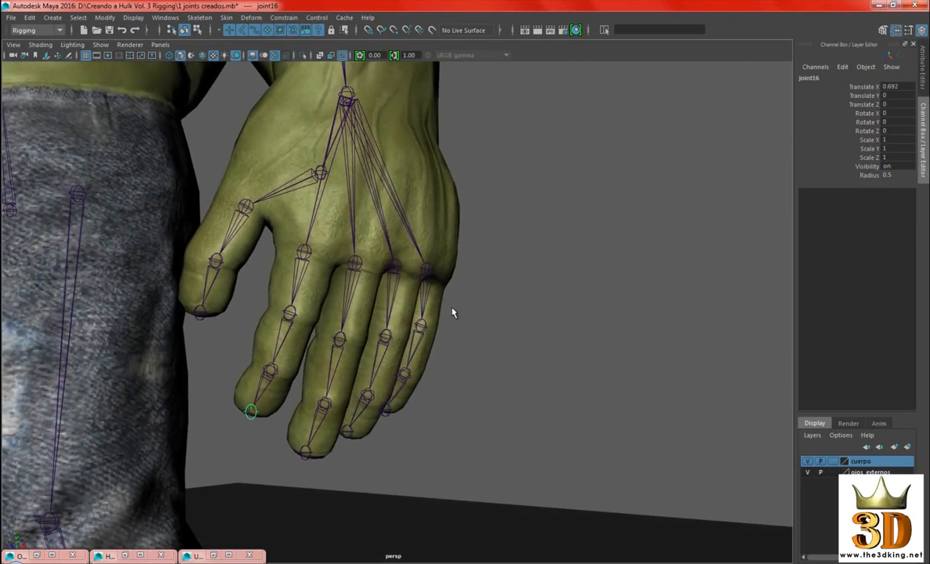
Rename the joint at the tip of the little finger as izq_menique_punta
left_click(429, 289)
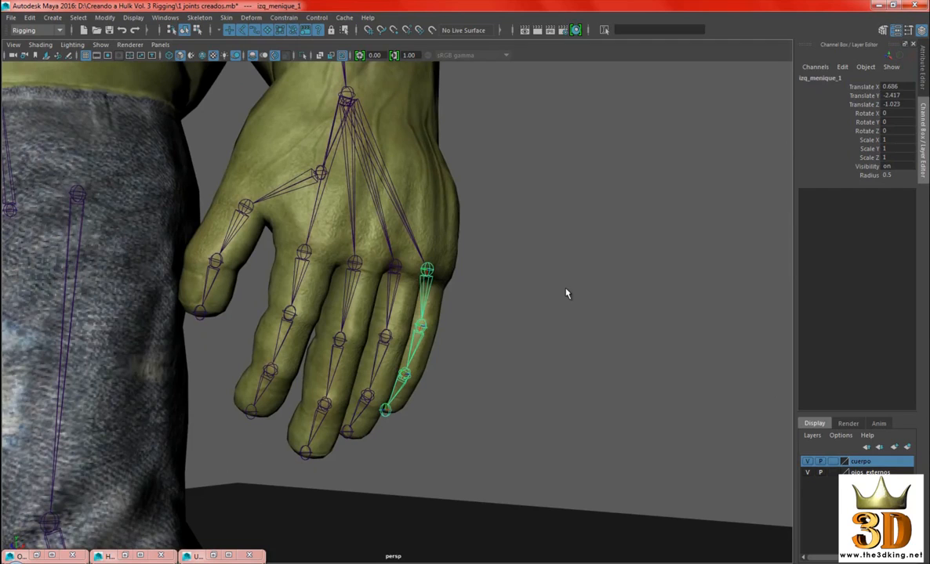
key("Down")
key("Down")
key("Down")
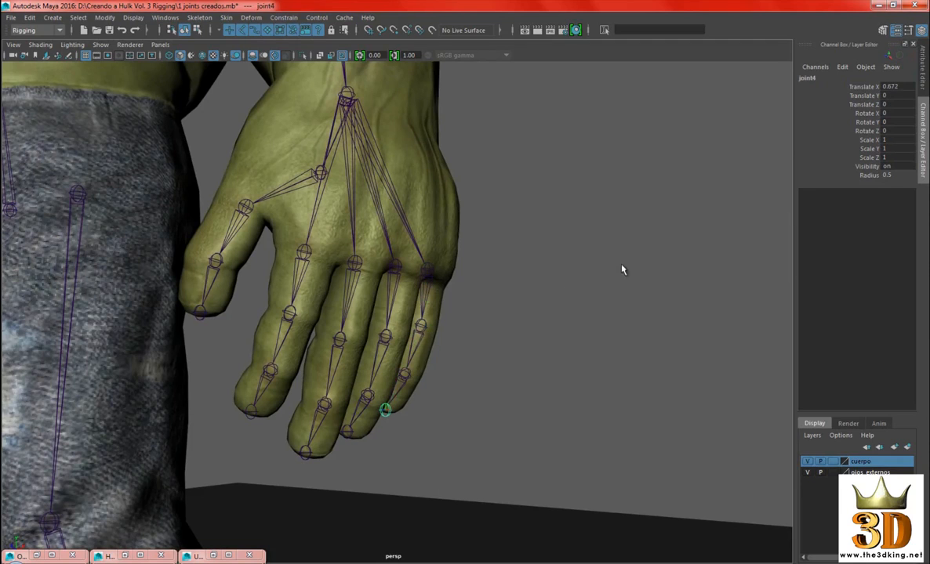
double_click(809, 77)
type("izq_m")
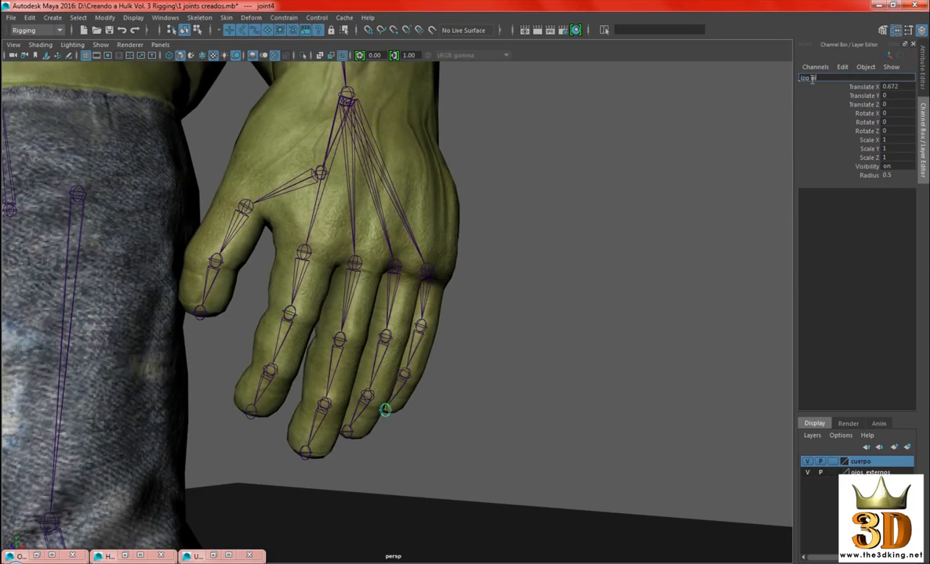
type("enique_punta")
key("Return")
Rename the joint at the tip of the ring finger as izq_anular_punta
left_click_drag(579, 319, 545, 305, "alt")
left_click(375, 427)
double_click(838, 79)
type("izq_meniq")
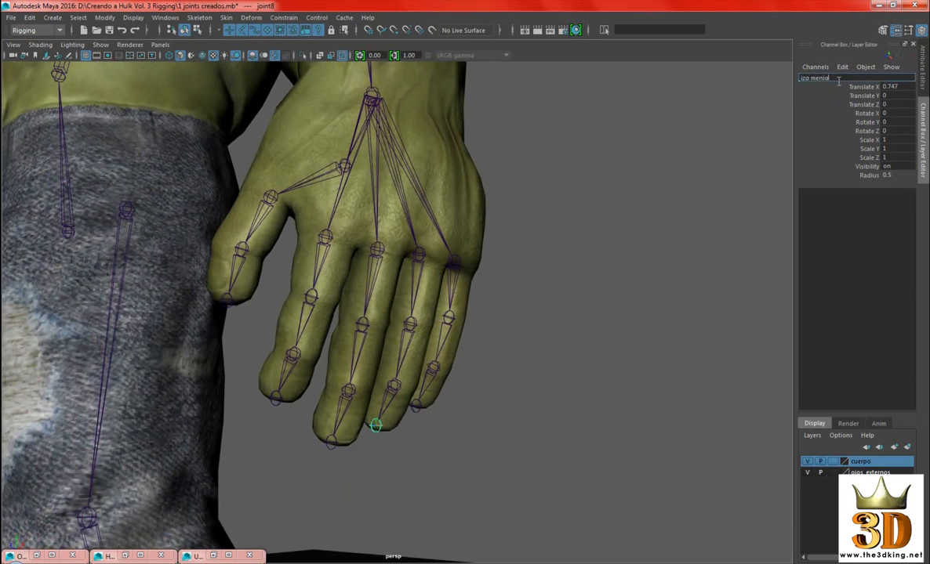
key("BackSpace")
key("BackSpace")
type("anular_punta")
key("Return")
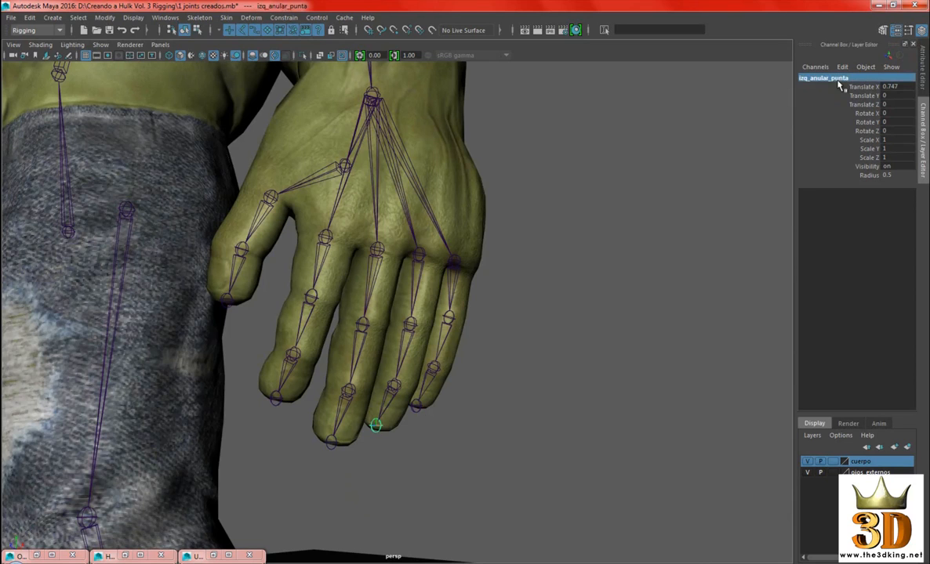
Rename the joint at the tip of the middle finger as izq_medio_punta
left_click_drag(668, 190, 599, 268, "alt")
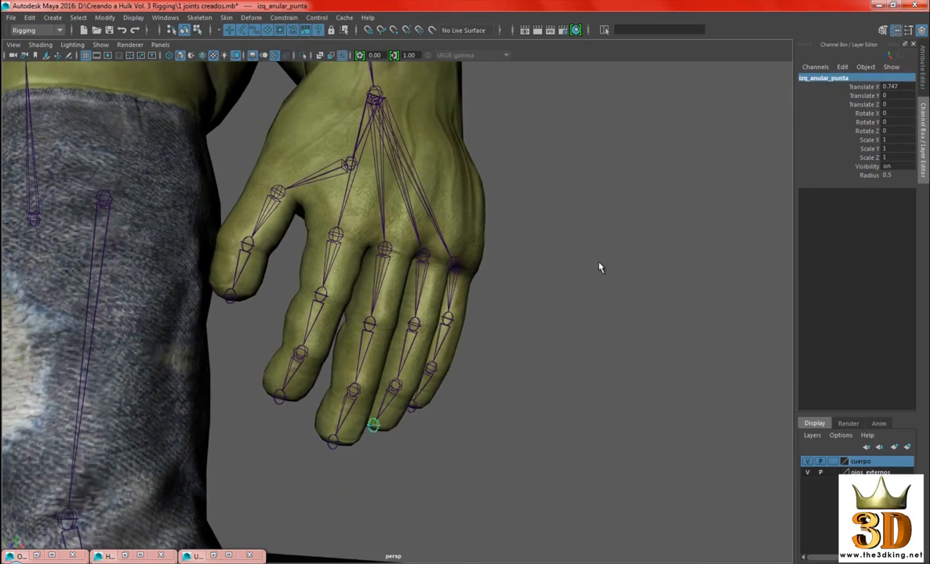
left_click(332, 441)
double_click(810, 79)
type("izq_m")
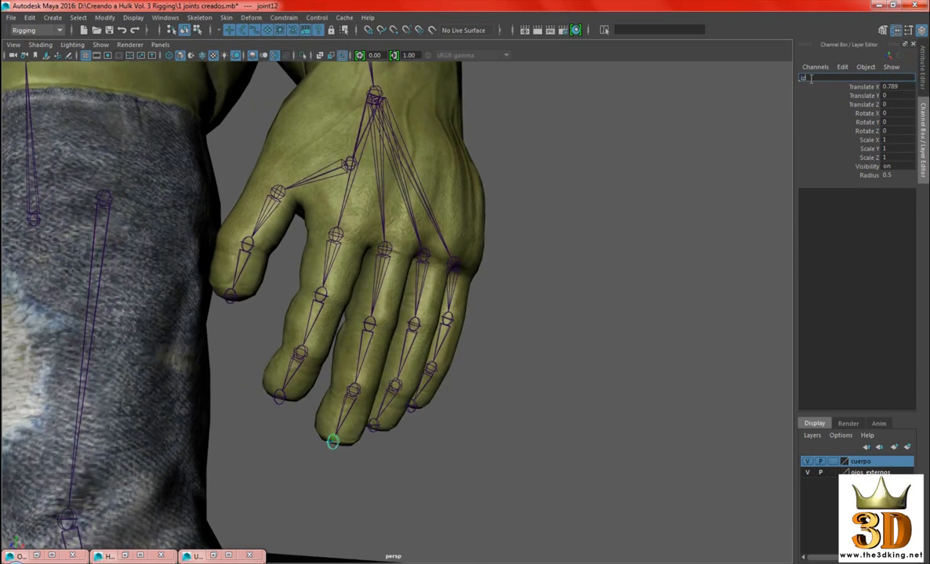
type("edio_punta")
key("Return")
Rename the joint at the tip of the index finger as izq_indice_punta
left_click_drag(624, 270, 639, 278, "alt")
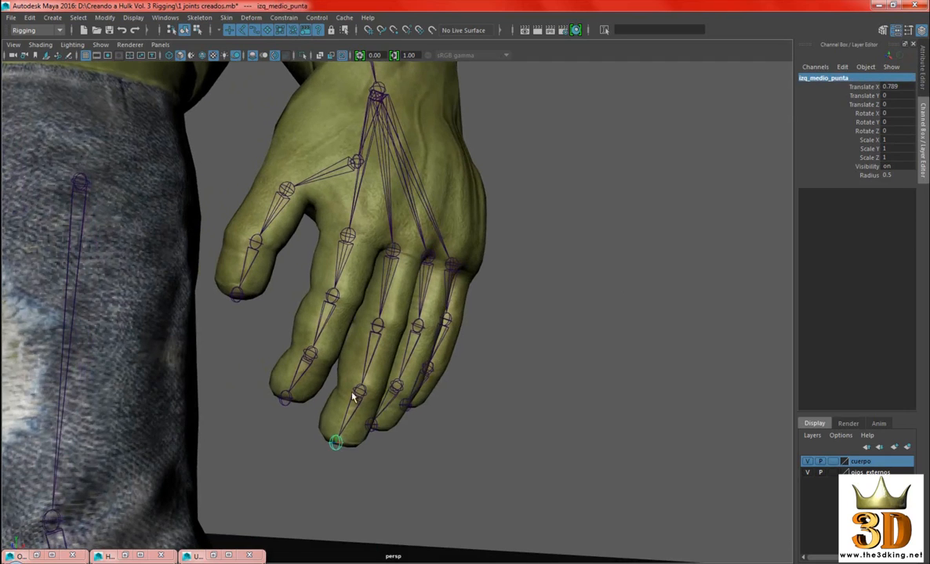
middle_click_drag(405, 373, 428, 380, "alt")
left_click(310, 406)
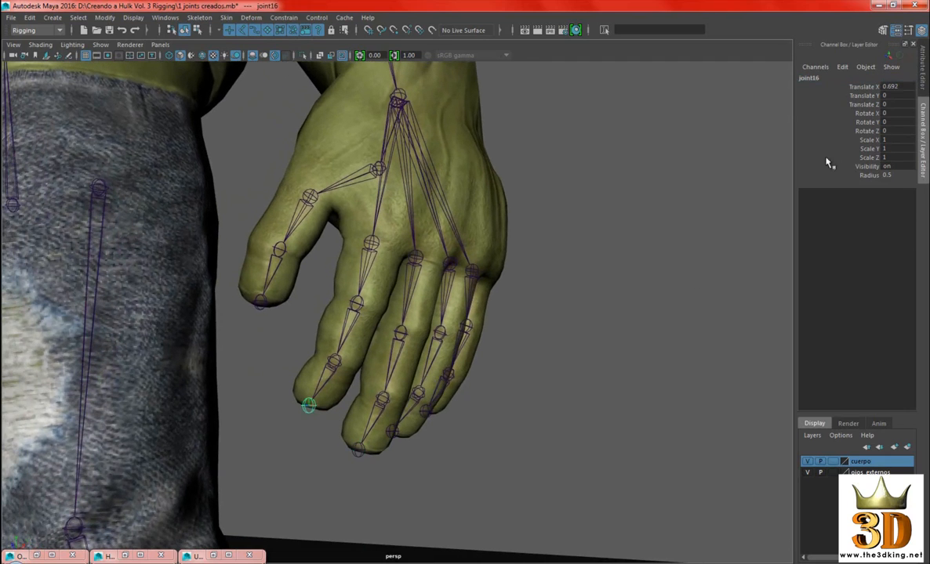
left_click(815, 78)
type("izq")
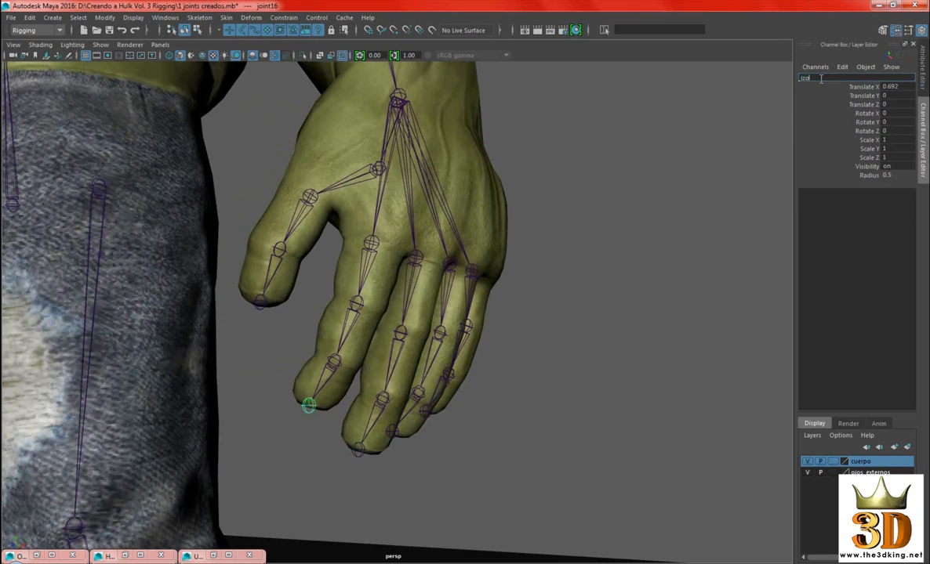
type(" indice")
type(" pu")
key("Return")
Rename the joint at the tip of the thumb as izq_pulgar_punta
left_click_drag(459, 333, 338, 338, "alt")
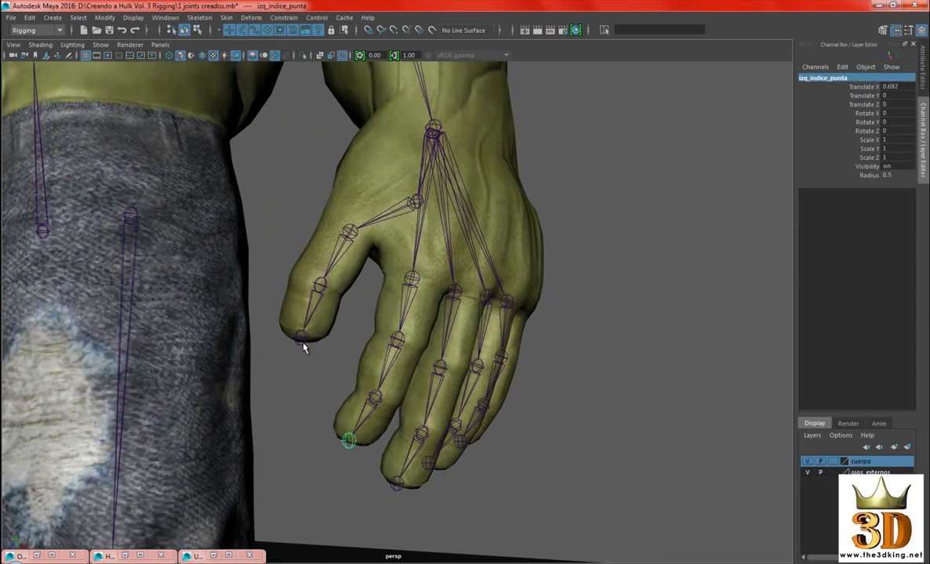
left_click(301, 339)
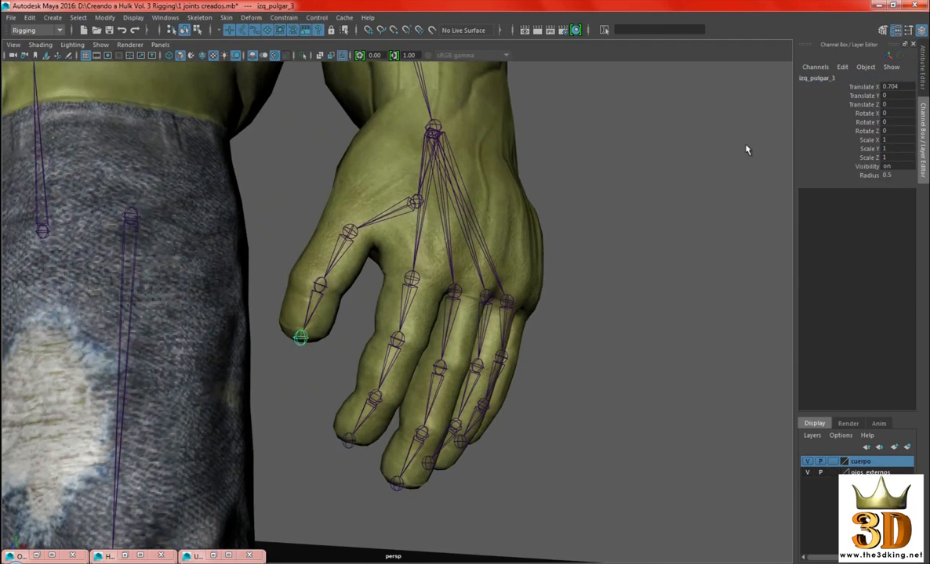
left_click(820, 80)
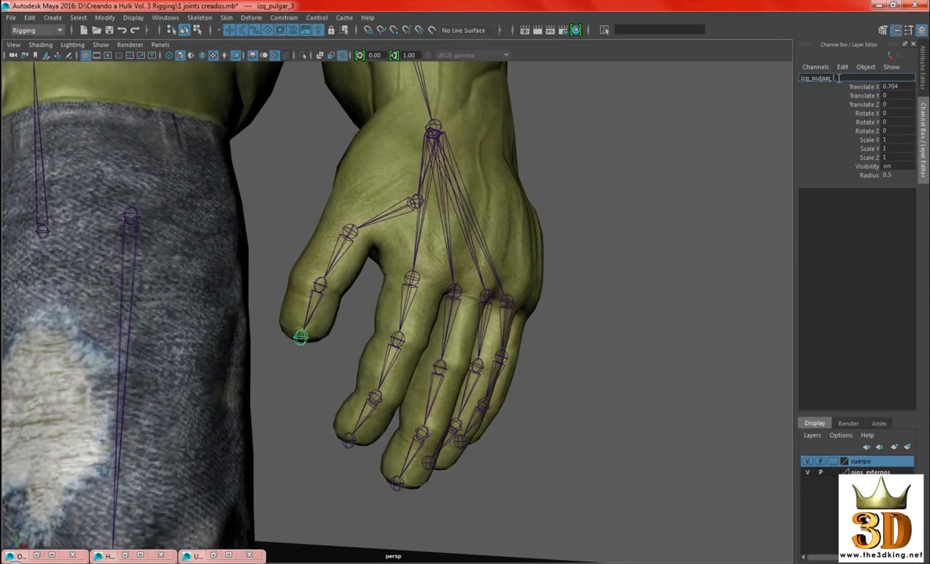
key("Return")
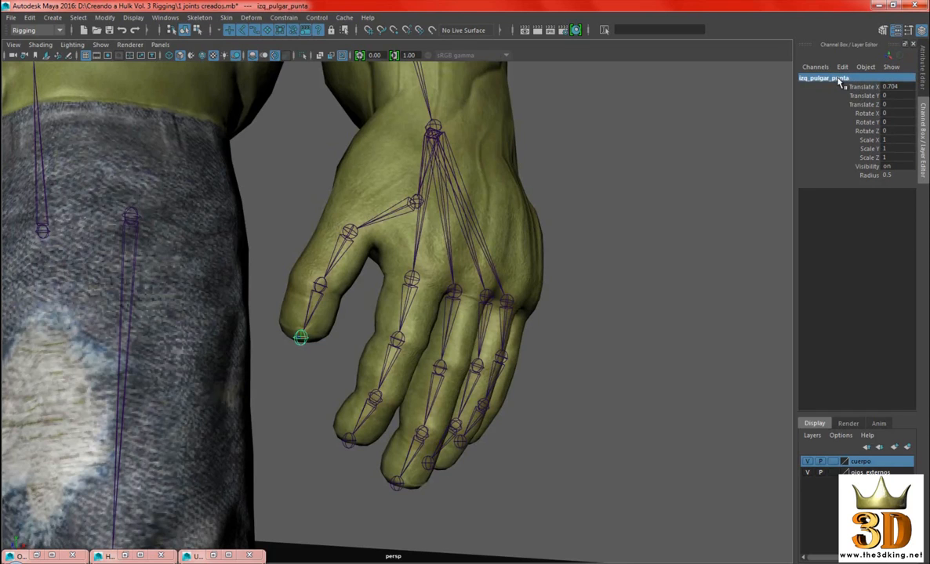
Clear the selection and examine the whole character's skeleton, including the spine, left arm, hand and leg, from several angles
scroll(668, 304, "down", 4)
left_click(665, 309)
scroll(665, 307, "down", 5)
left_click_drag(663, 298, 573, 257, "alt")
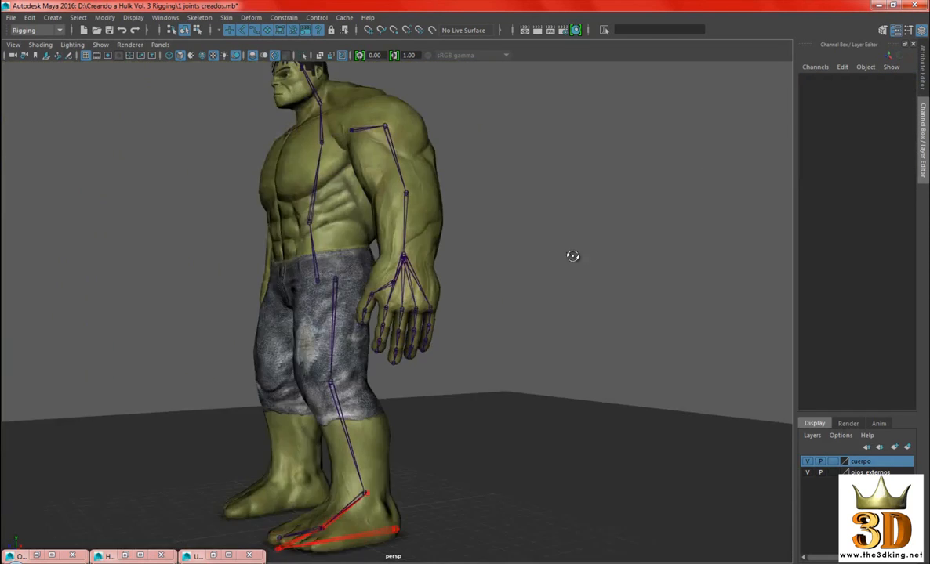
right_click_drag(573, 256, 456, 236, "alt")
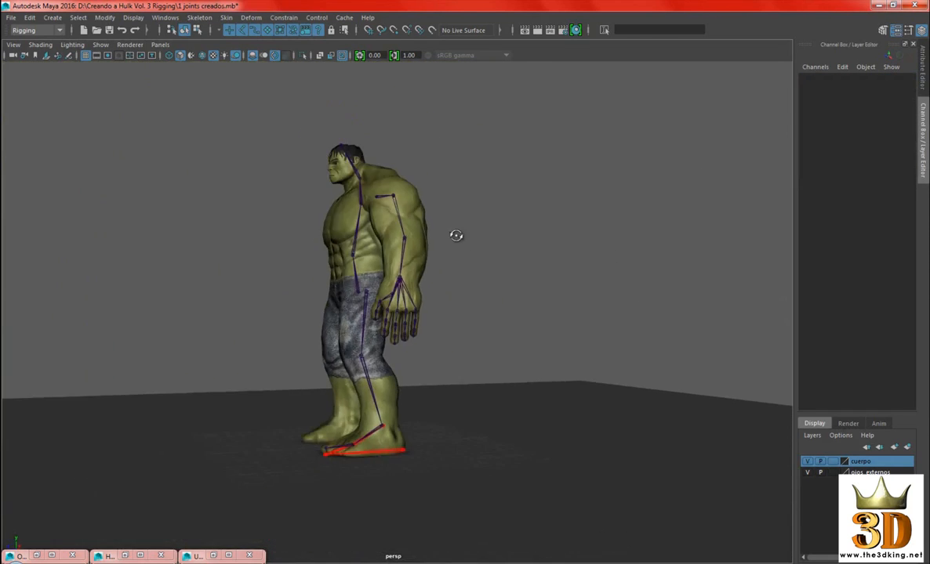
left_click_drag(456, 237, 556, 247, "alt")
middle_click_drag(555, 247, 568, 280, "alt")
right_click_drag(568, 280, 616, 337, "alt")
left_click_drag(616, 337, 427, 348, "alt")
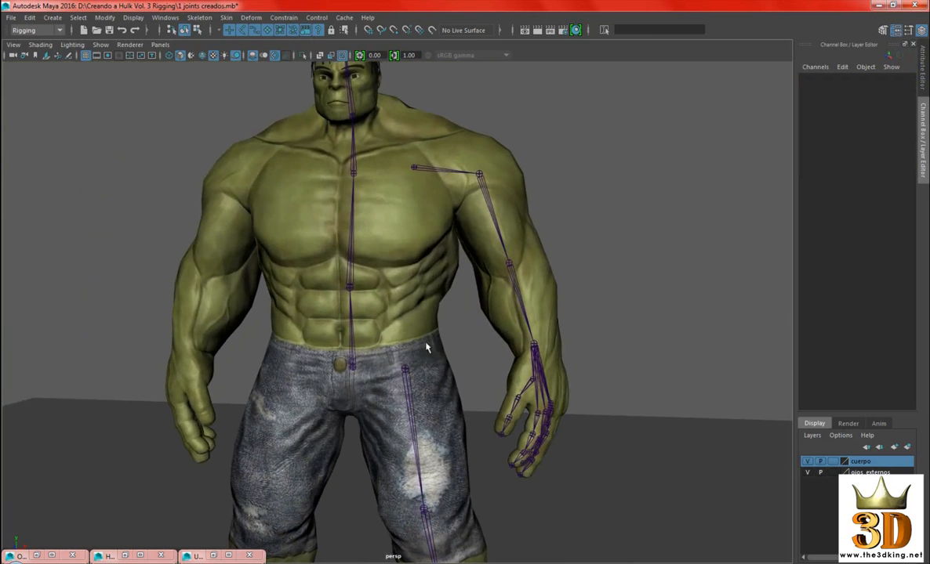
left_click_drag(585, 453, 583, 447, "alt")
right_click_drag(584, 446, 575, 340, "alt")
middle_click_drag(575, 340, 572, 313, "alt")
left_click_drag(572, 313, 541, 302, "alt")
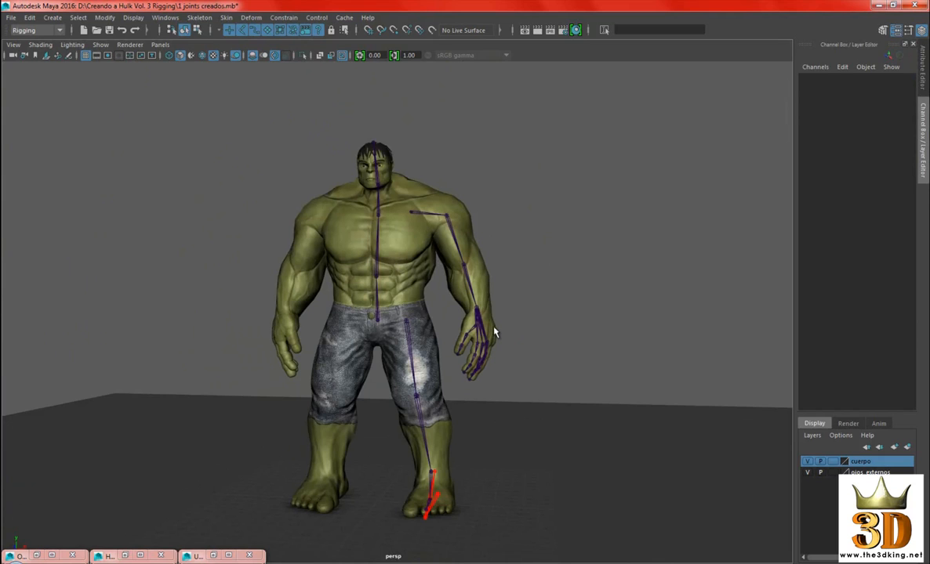
right_click_drag(493, 332, 588, 332, "alt")
middle_click_drag(588, 331, 594, 314, "alt")
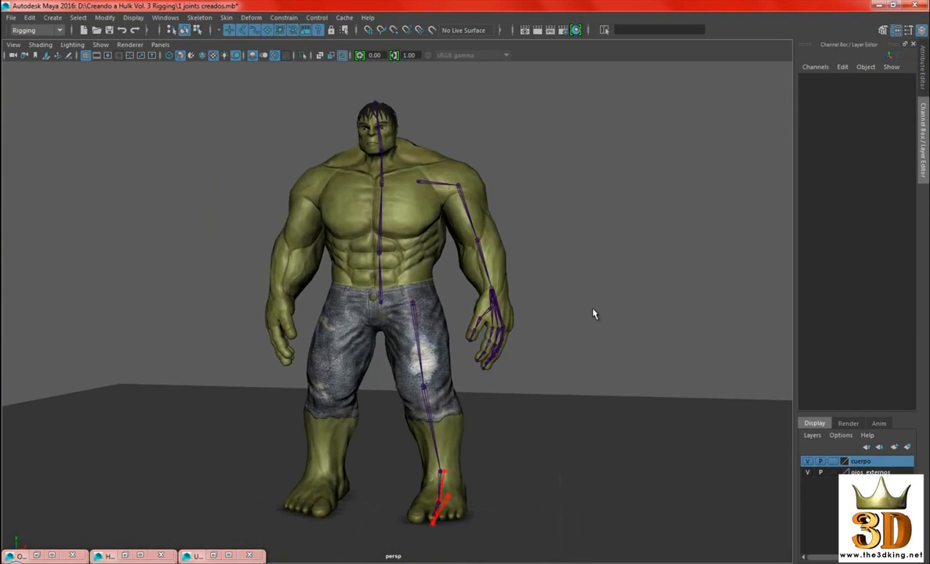